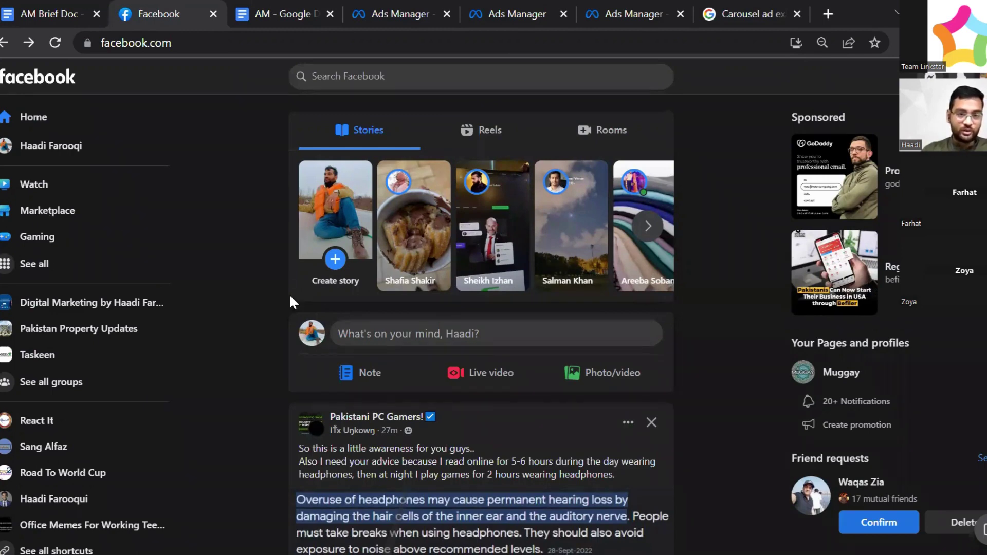
# Step: Open Ads Manager from the Facebook home page
pyautogui.click(31, 263)
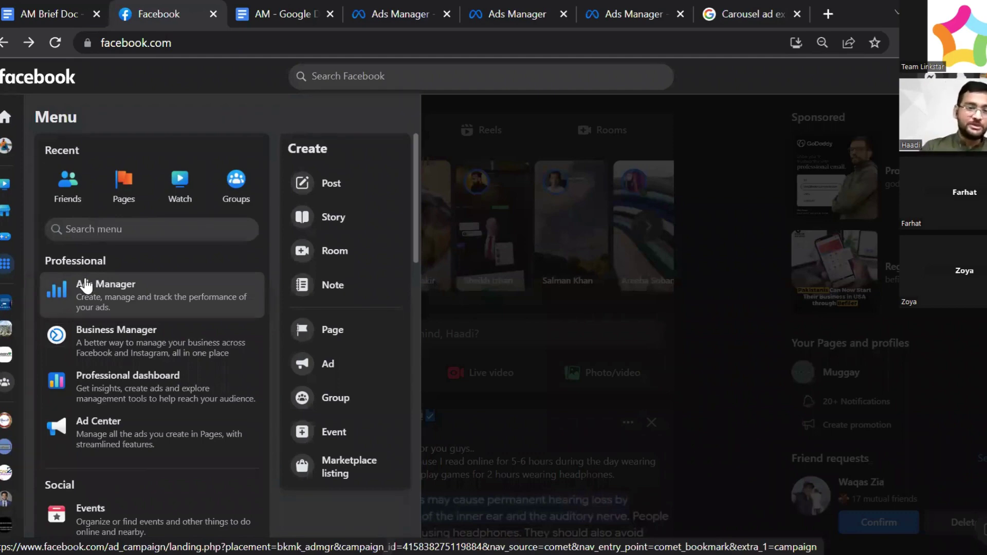
pyautogui.click(121, 275)
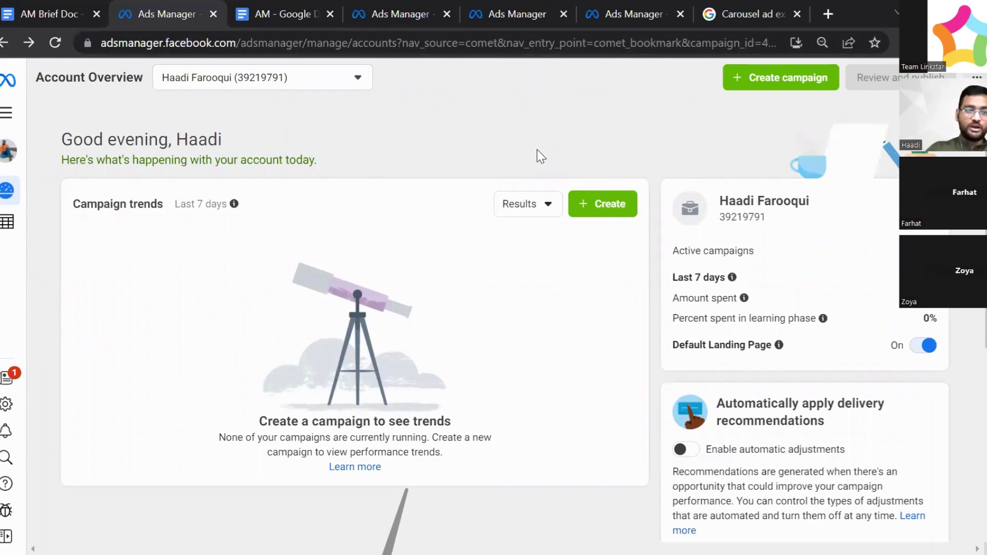
# Step: Switch to the ridas ad account and back to the personal ad account
pyautogui.click(311, 83)
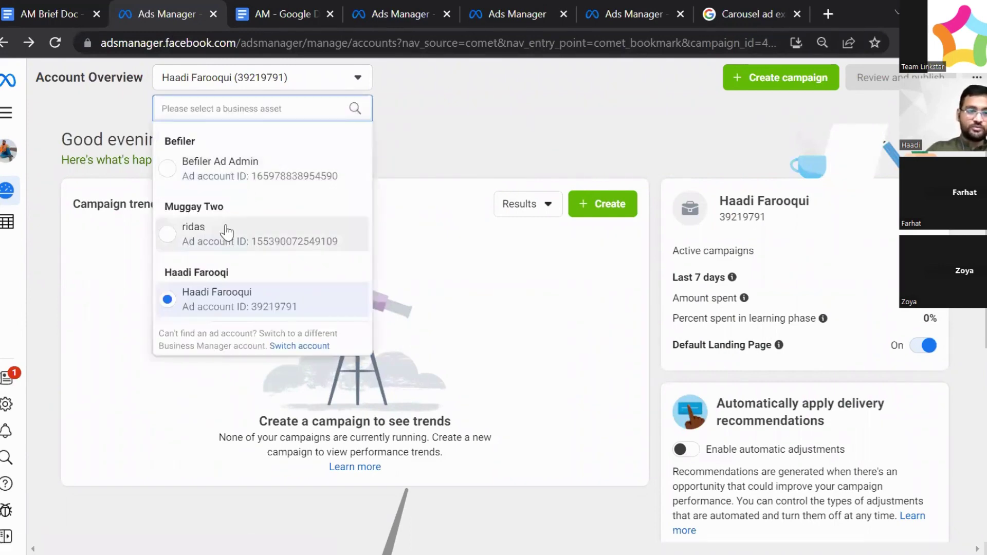
pyautogui.click(226, 233)
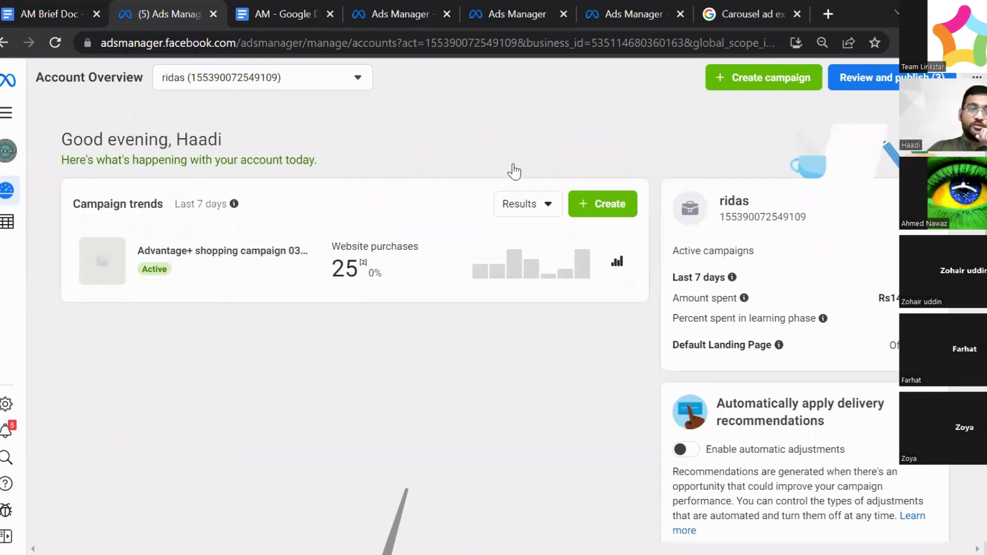
pyautogui.click(330, 89)
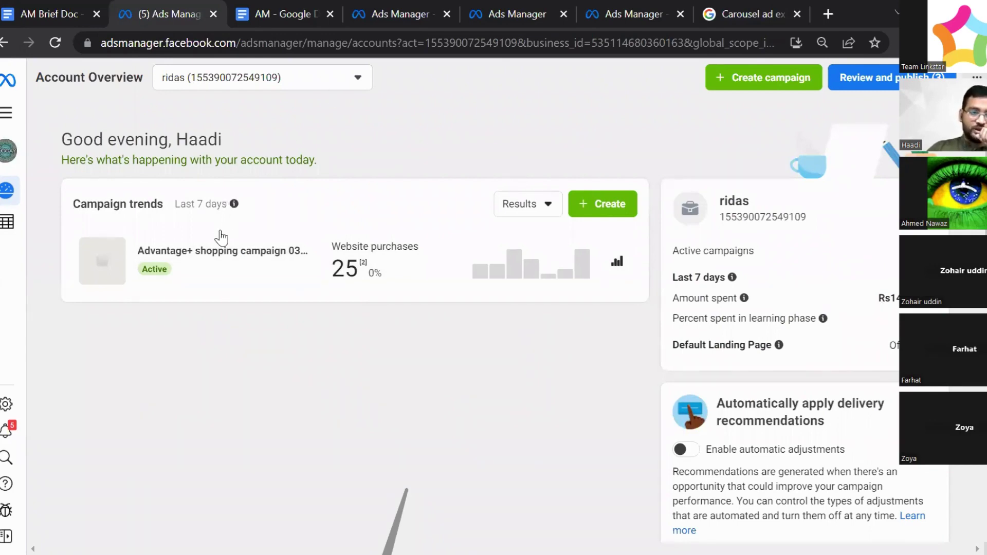
pyautogui.click(230, 293)
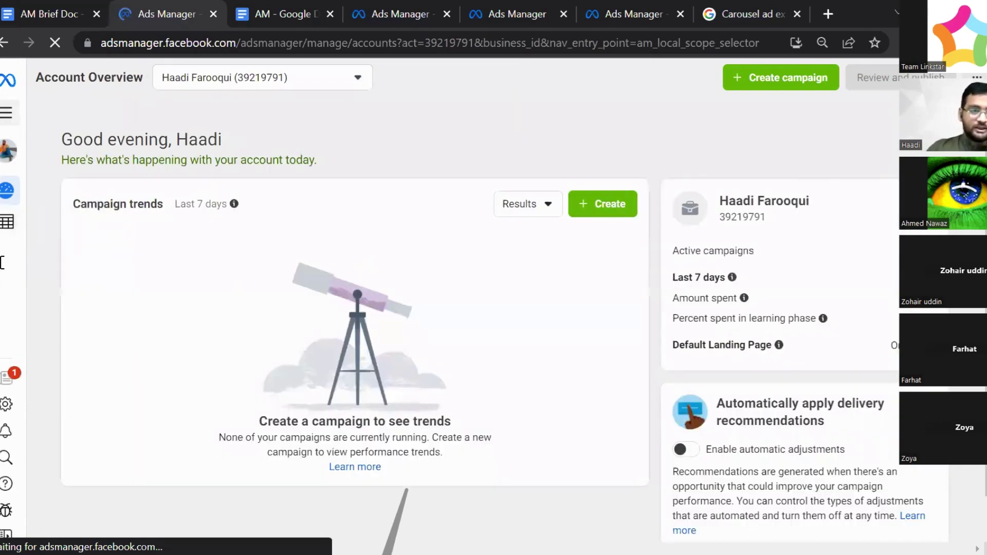
# Step: Open the campaign list of the personal ad account and check which other ad accounts are available
pyautogui.click(6, 222)
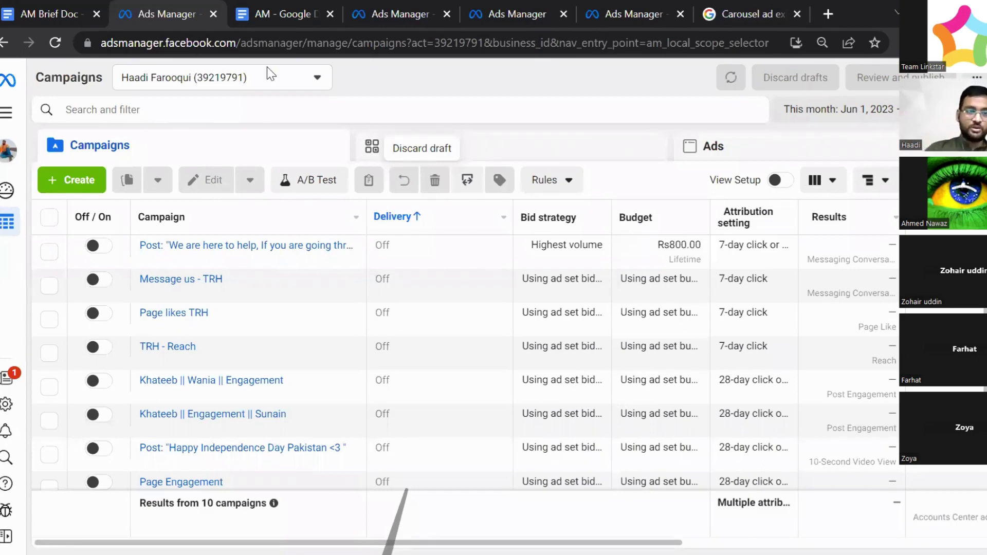
pyautogui.click(267, 83)
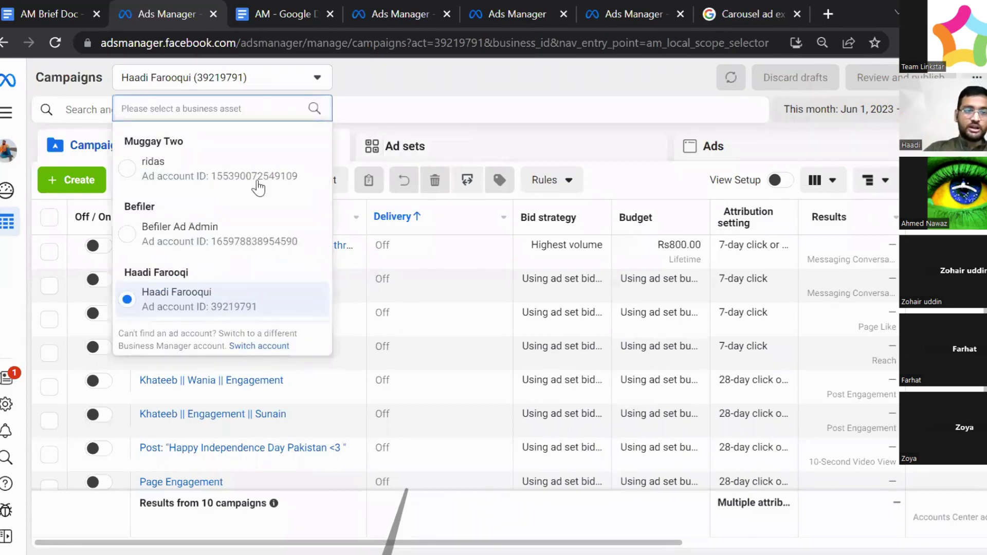
pyautogui.click(383, 95)
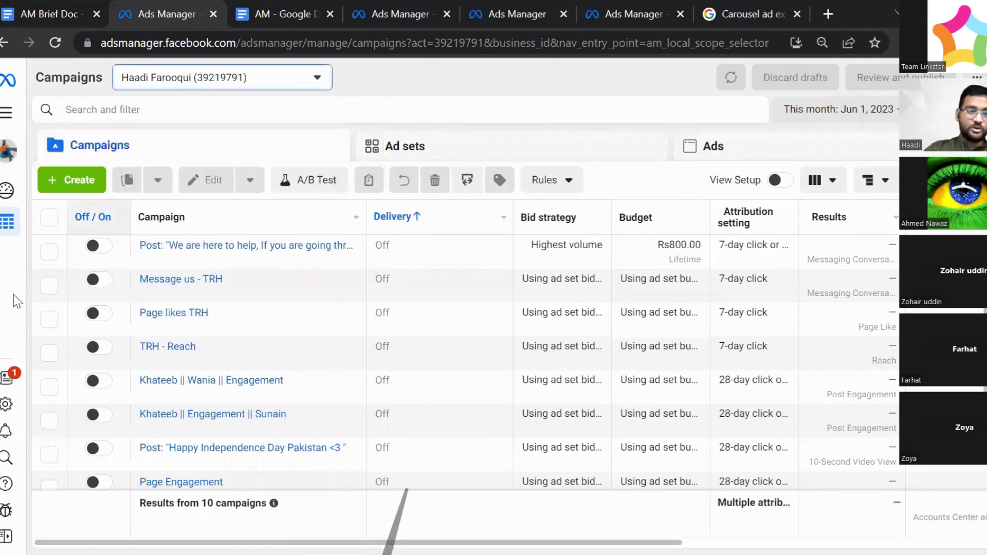
# Step: Open the ad account settings and examine the role options for adding people to the account, without adding anyone
pyautogui.click(7, 410)
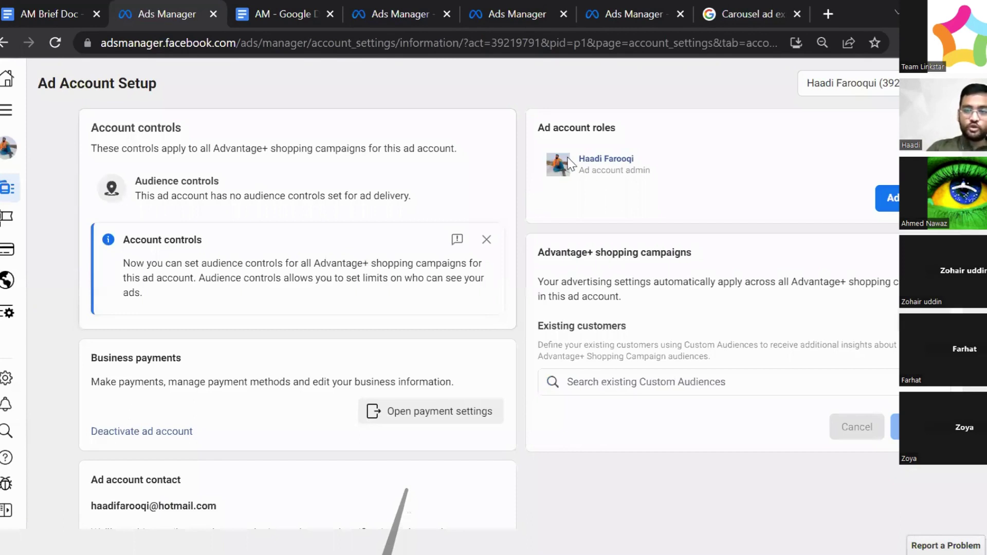
pyautogui.click(606, 159)
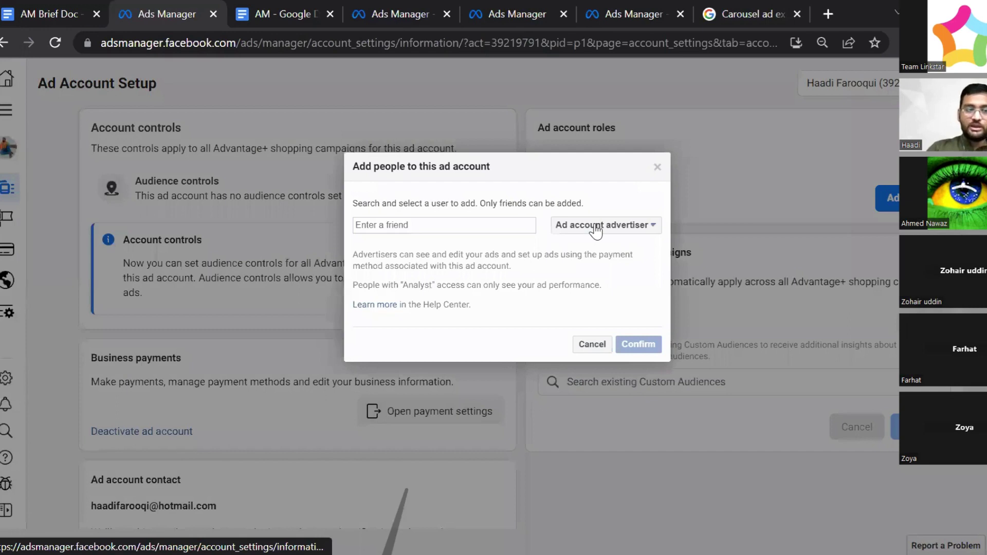
pyautogui.click(426, 231)
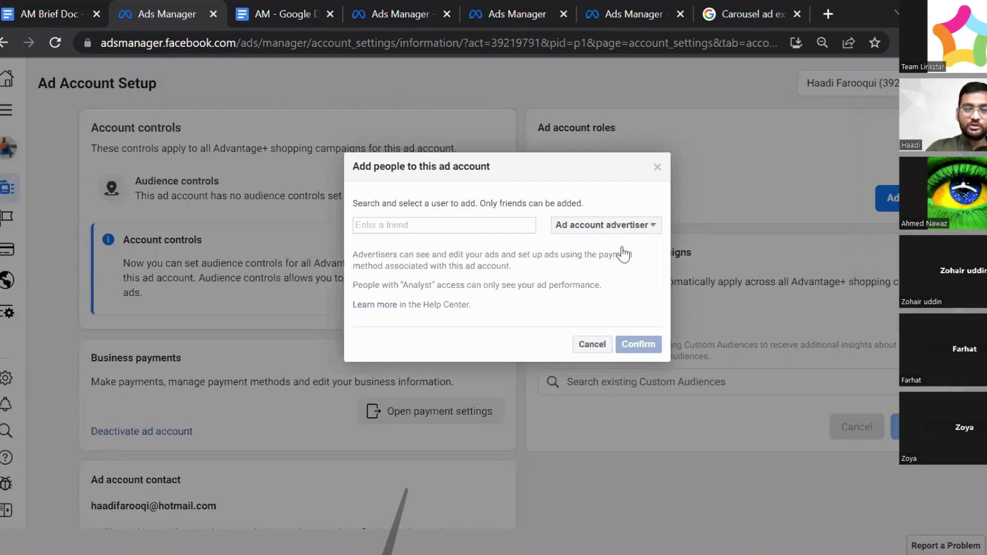
pyautogui.click(614, 227)
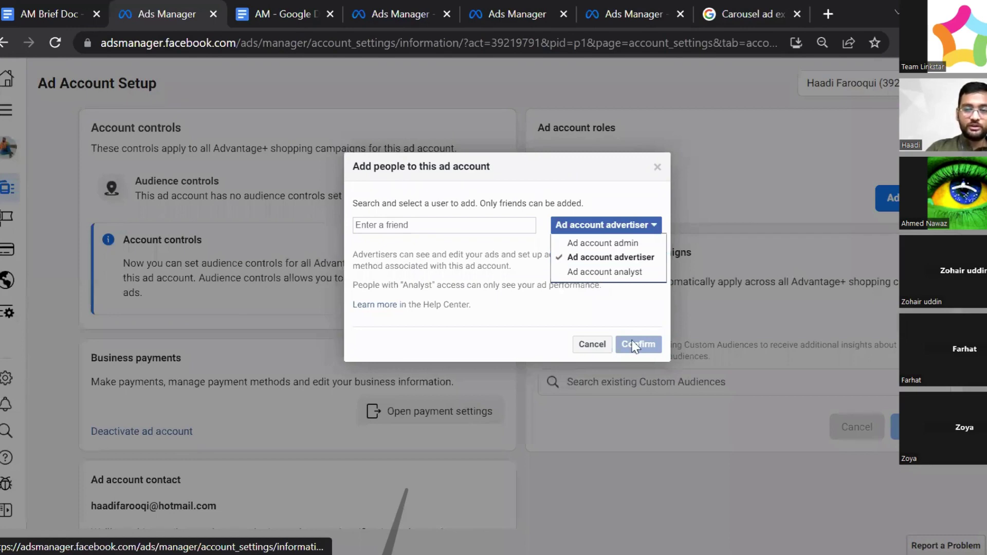
pyautogui.click(658, 167)
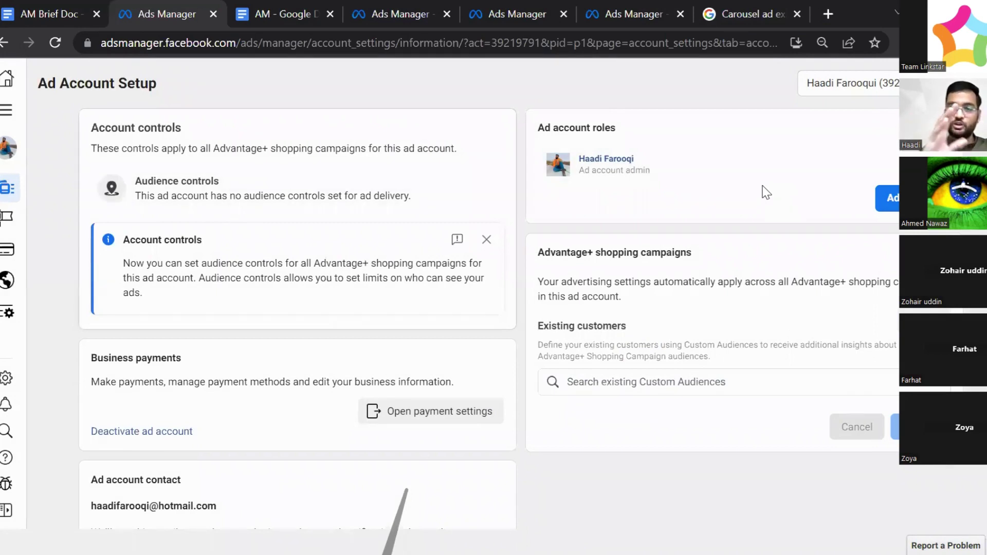
# Step: Return to the Ads Manager campaign list and start creating a new campaign
pyautogui.click(15, 120)
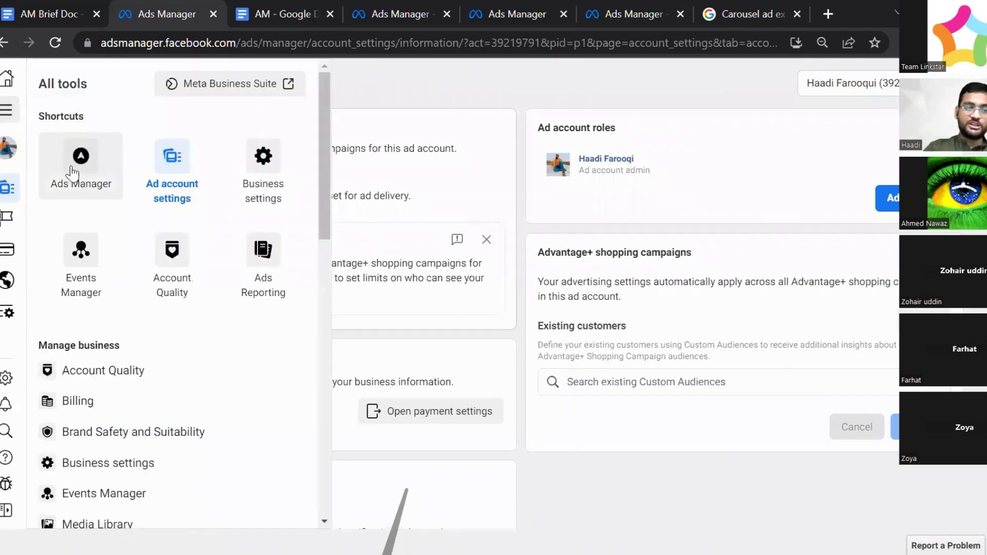
pyautogui.click(5, 113)
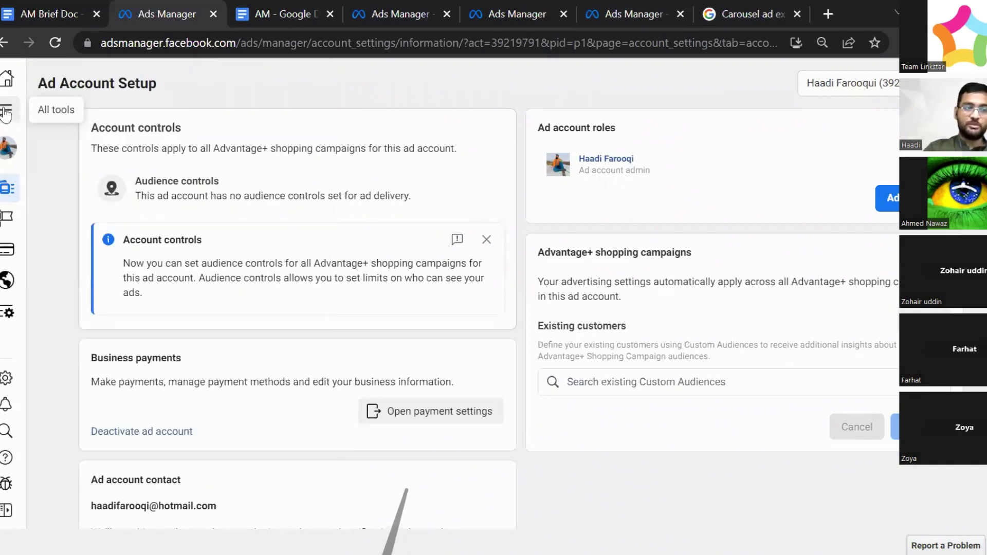
pyautogui.click(5, 113)
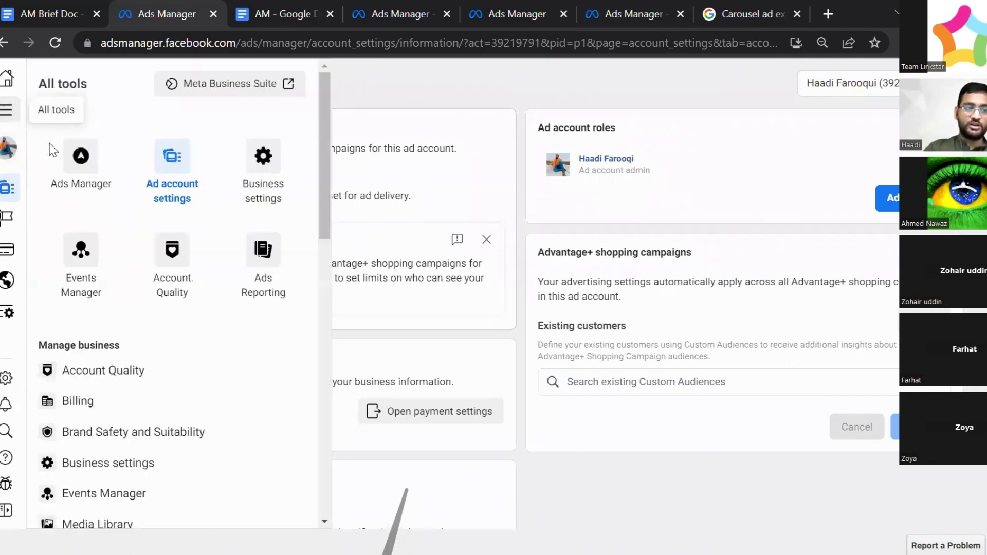
pyautogui.click(81, 159)
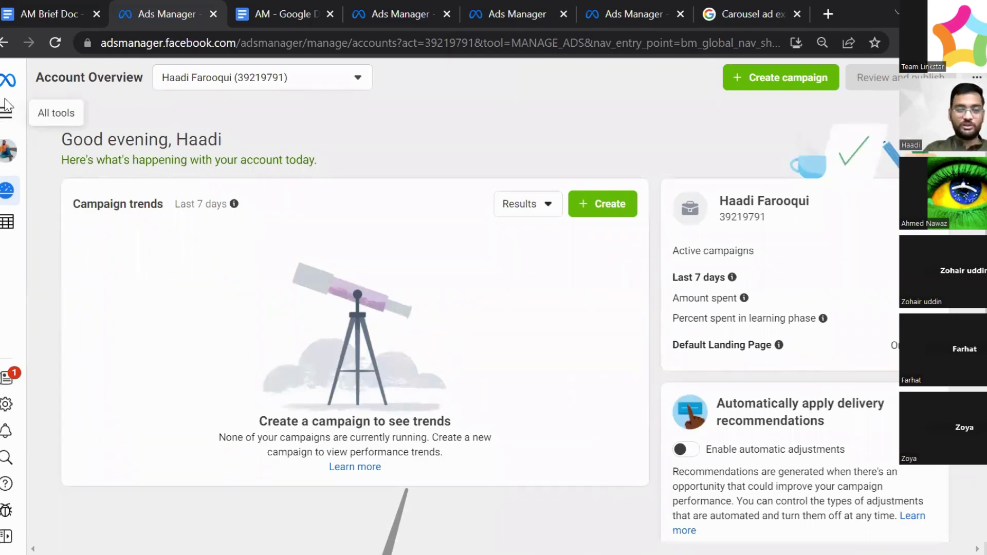
pyautogui.click(8, 222)
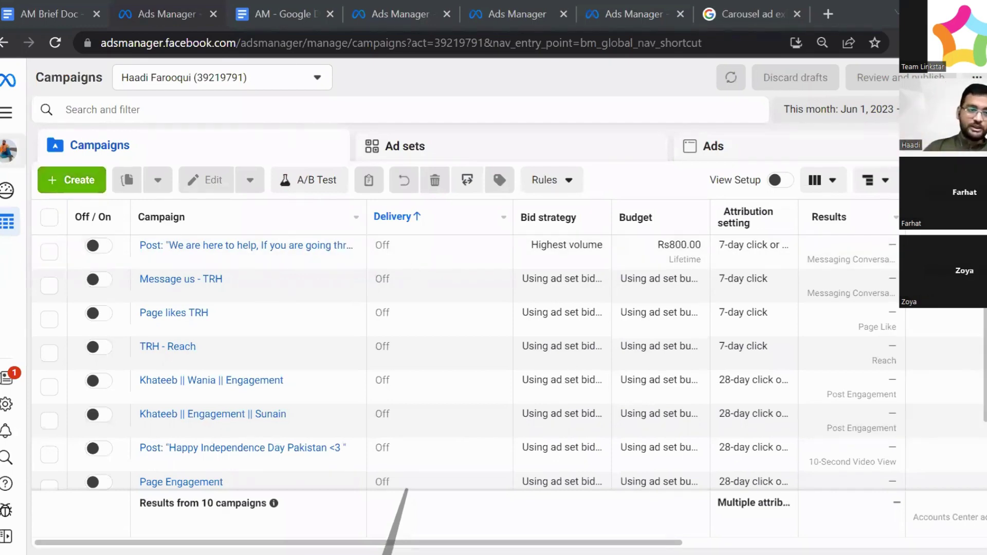
pyautogui.click(76, 181)
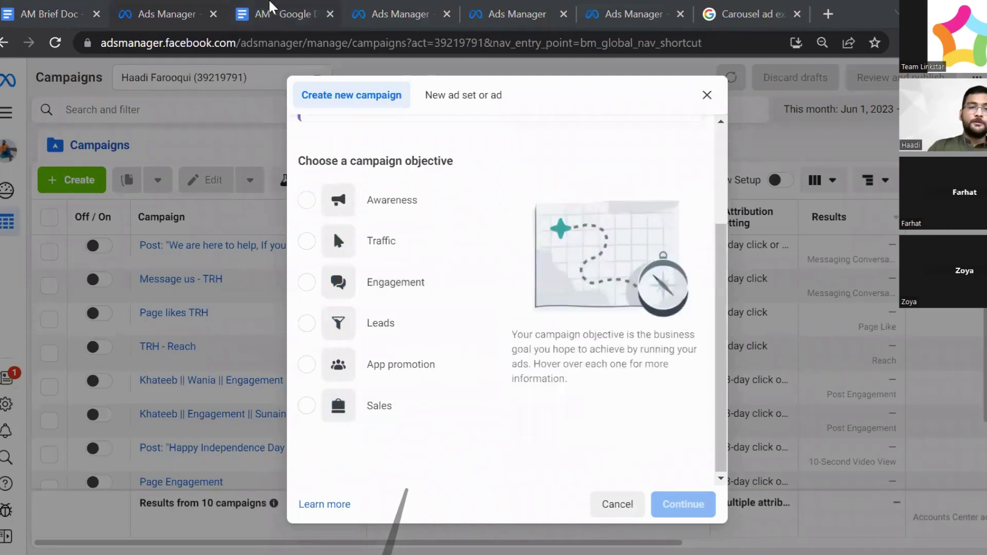
# Step: Switch to the AM document in Google Docs and review the Awareness objectives in the Before table
pyautogui.moveTo(272, 7)
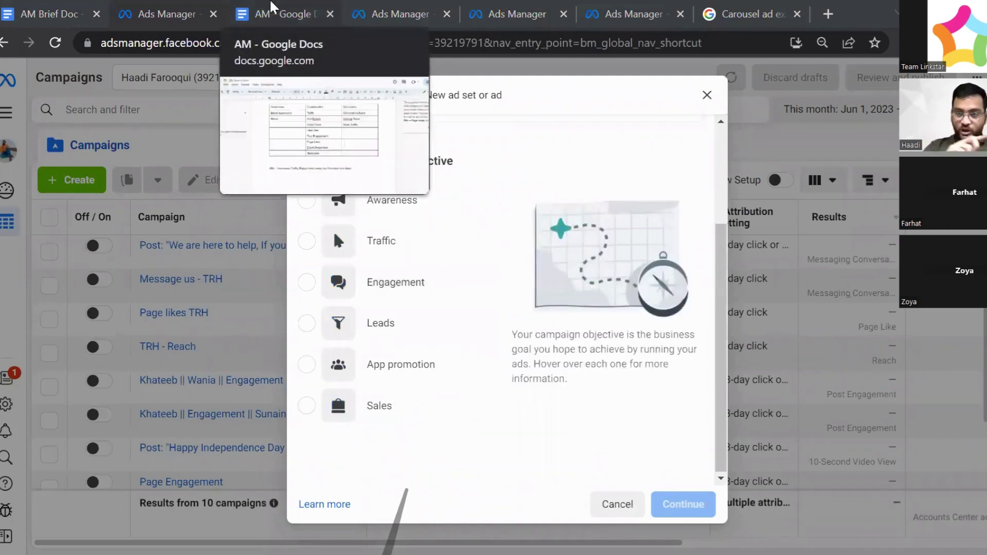
pyautogui.click(273, 7)
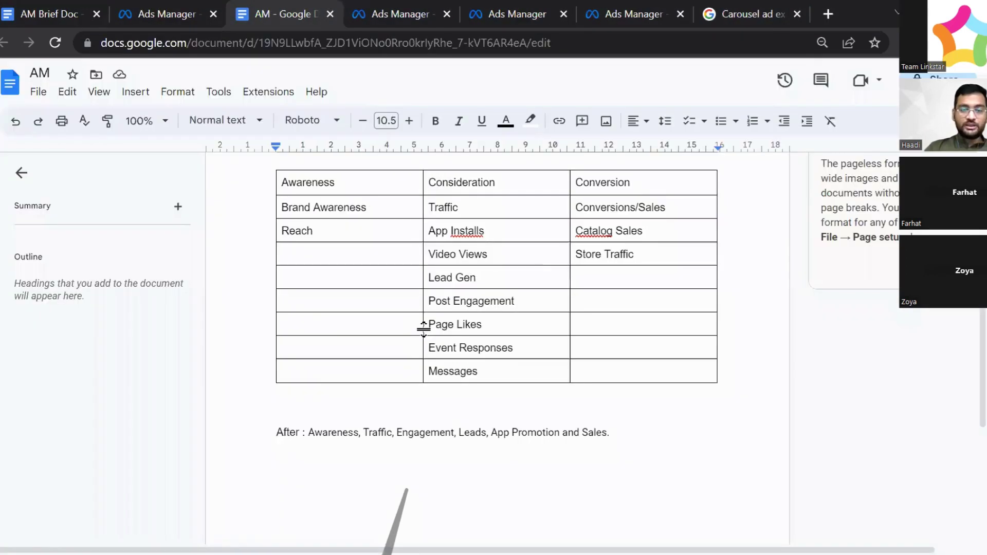
pyautogui.scroll(2, 514, 270)
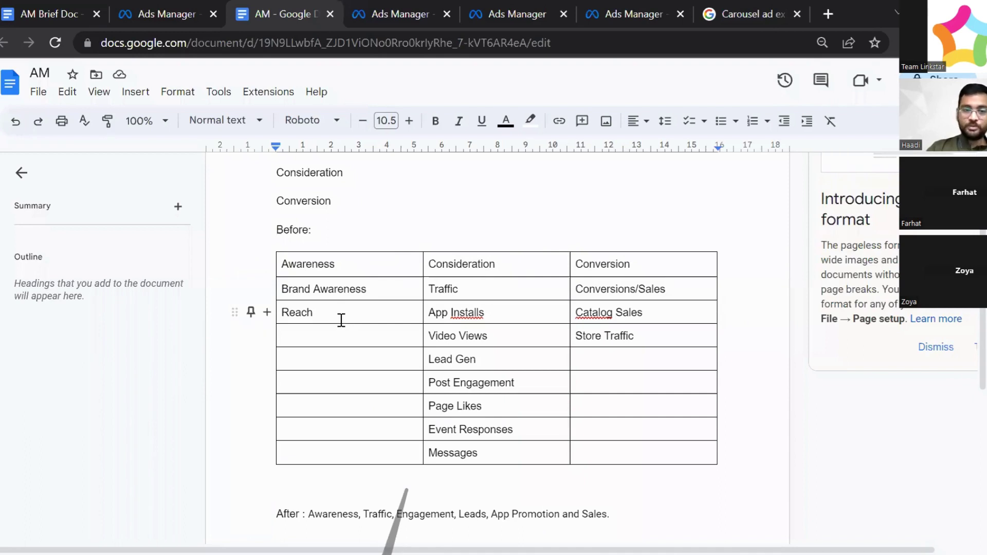
pyautogui.click(325, 303)
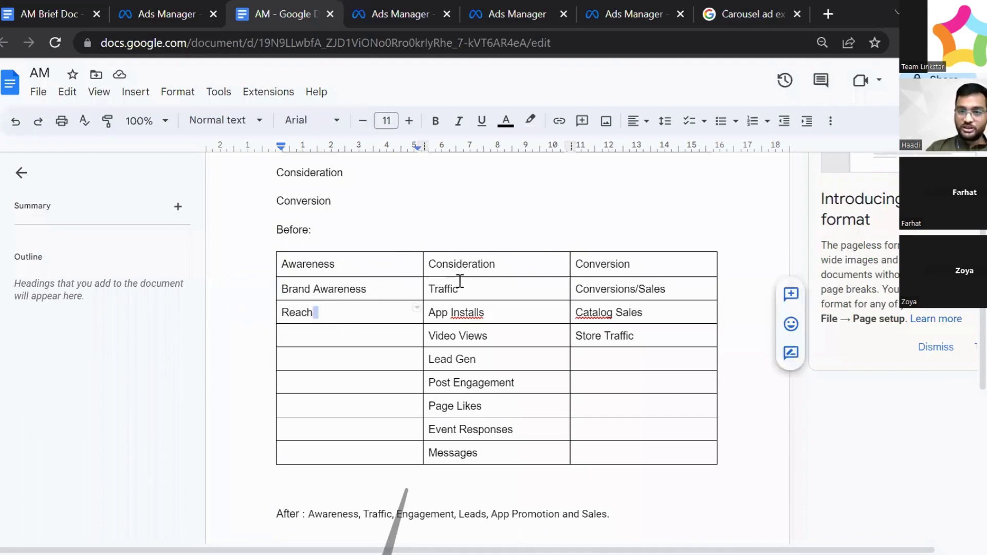
# Step: Review the Consideration objectives in the Before table one by one, from Traffic down to Messages
pyautogui.doubleClick(429, 290)
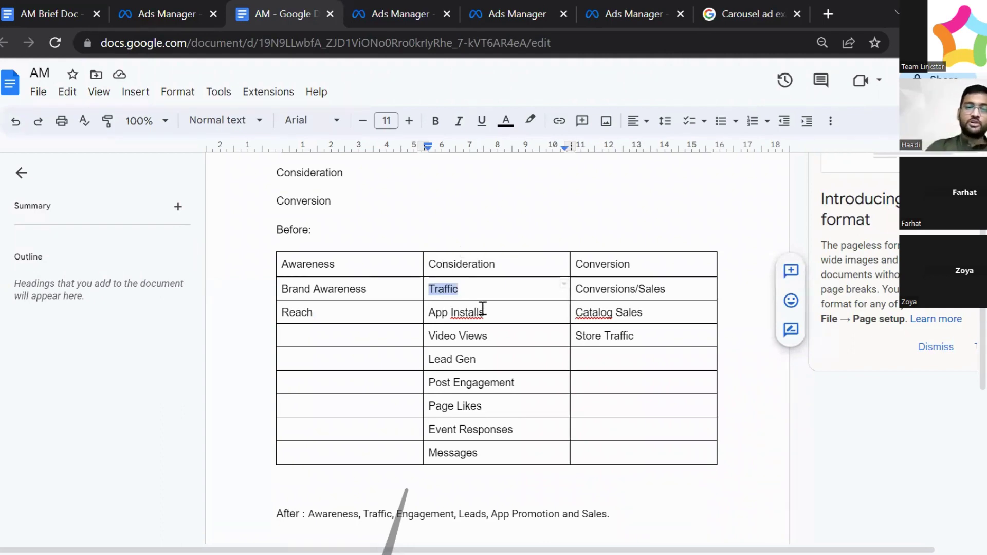
pyautogui.tripleClick(440, 315)
pyautogui.click(497, 336)
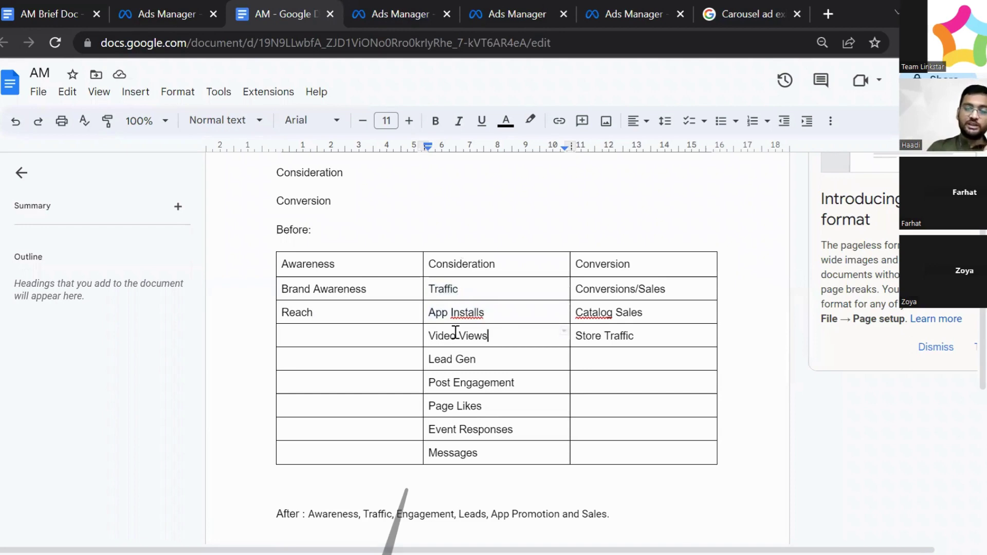
pyautogui.click(489, 360)
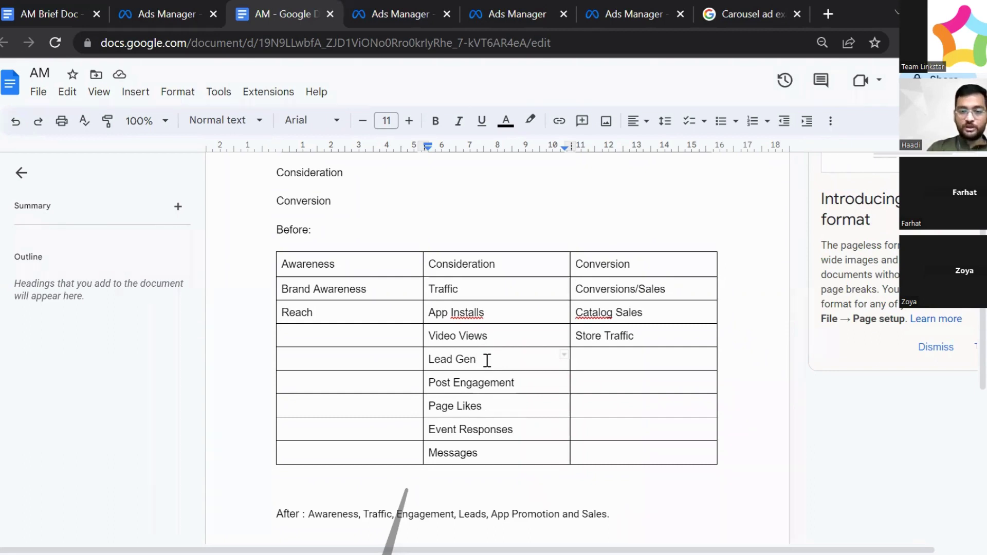
pyautogui.doubleClick(464, 360)
pyautogui.click(508, 382)
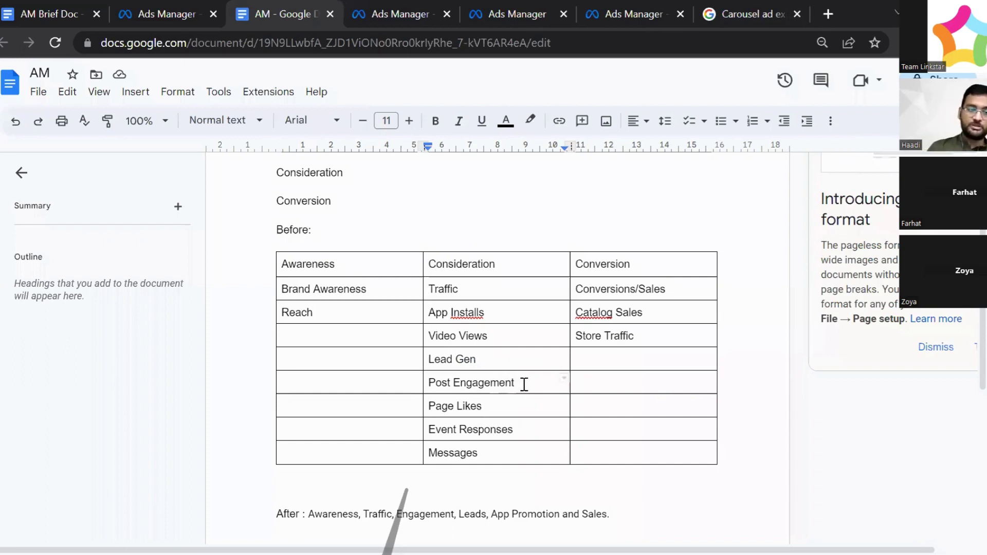
pyautogui.doubleClick(506, 405)
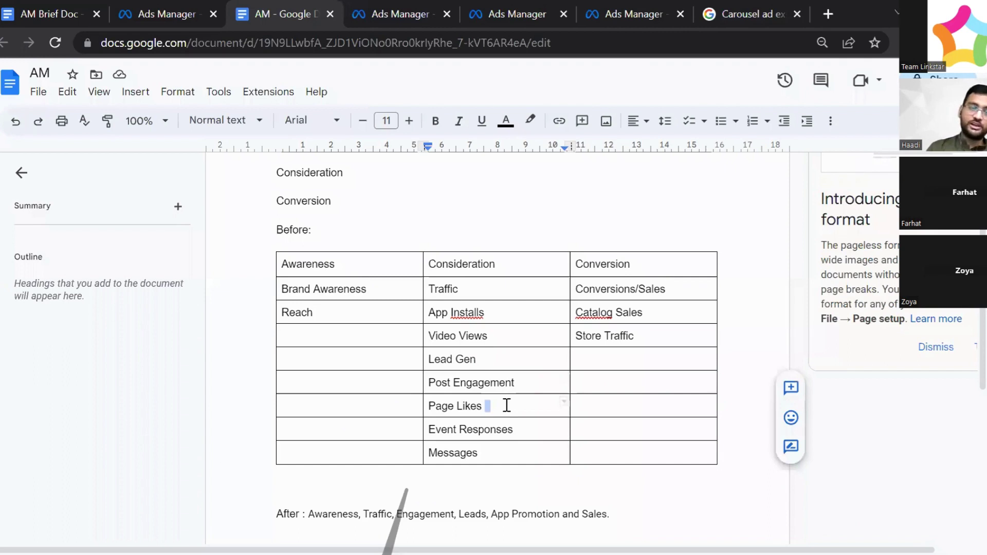
pyautogui.click(516, 425)
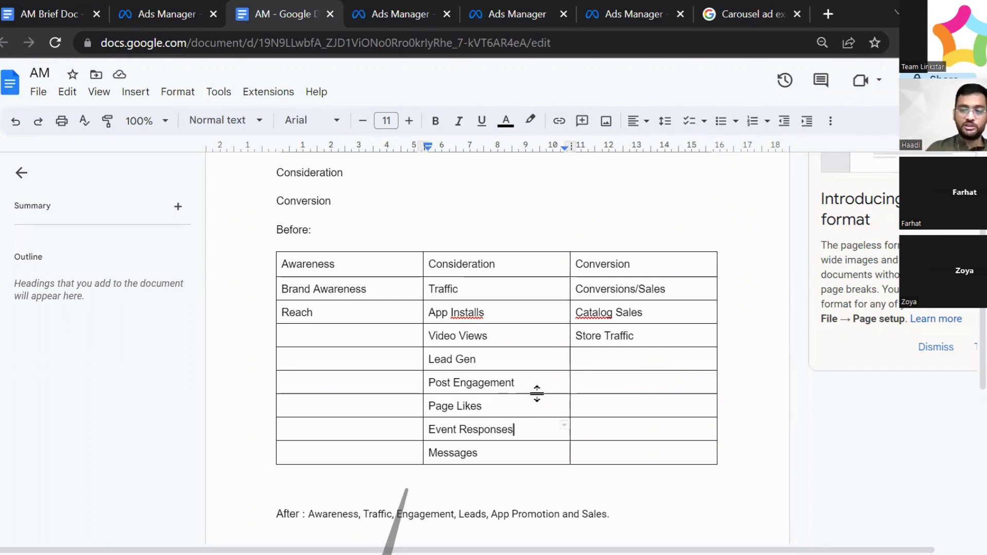
pyautogui.click(503, 447)
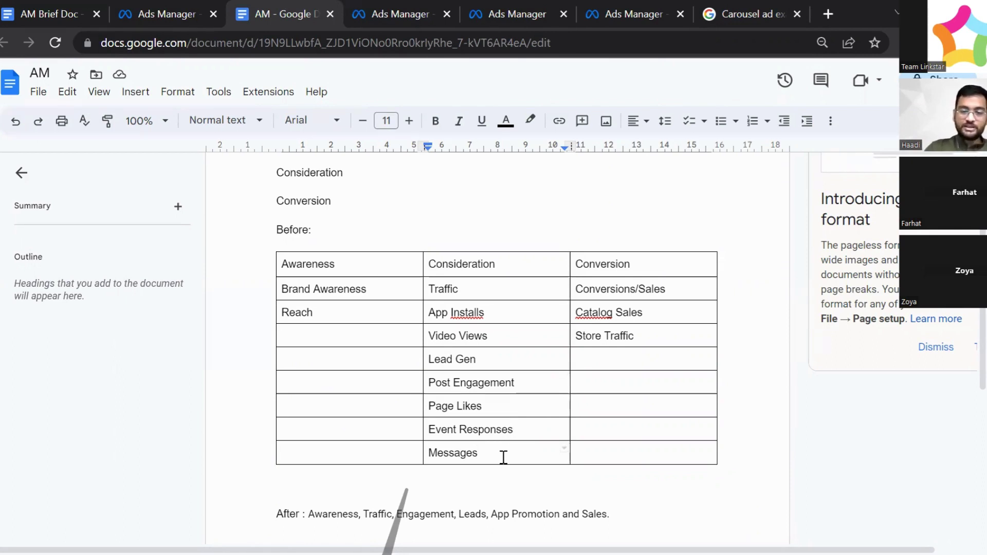
pyautogui.moveTo(502, 447); pyautogui.dragTo(431, 450)
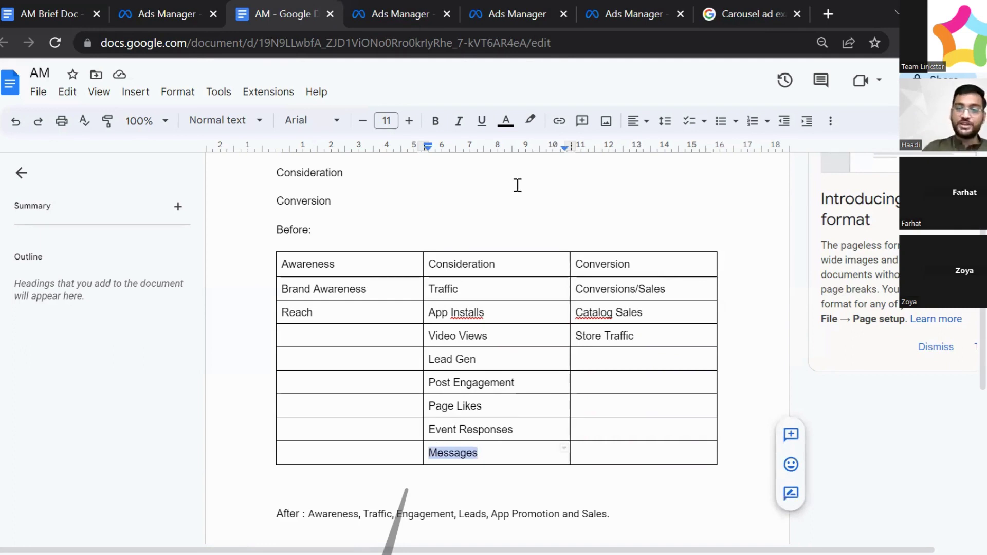
pyautogui.moveTo(472, 284); pyautogui.dragTo(435, 288)
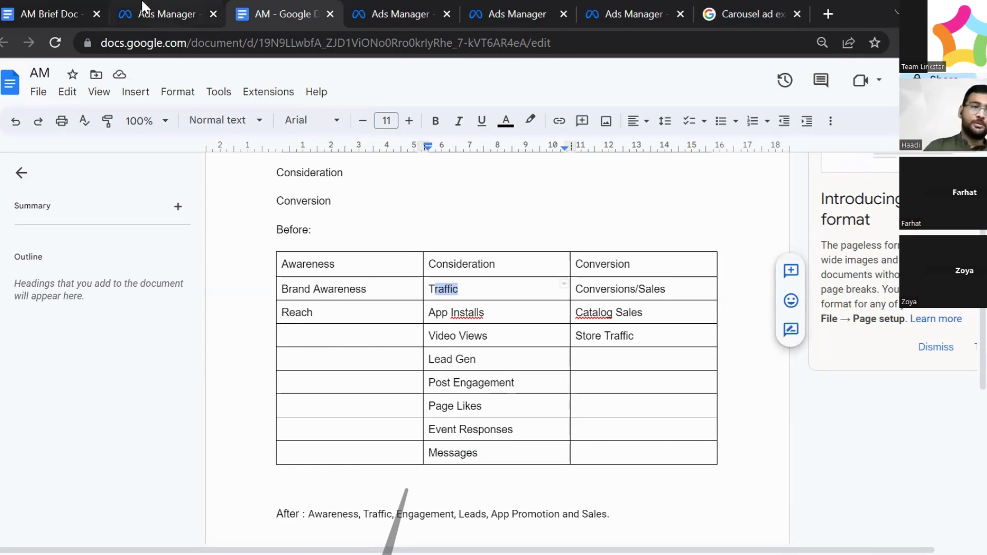
# Step: Switch back to the campaign creation dialog in Ads Manager and create the campaign with the Traffic objective
pyautogui.hotkey('ctrl', 'shift', 'Tab')
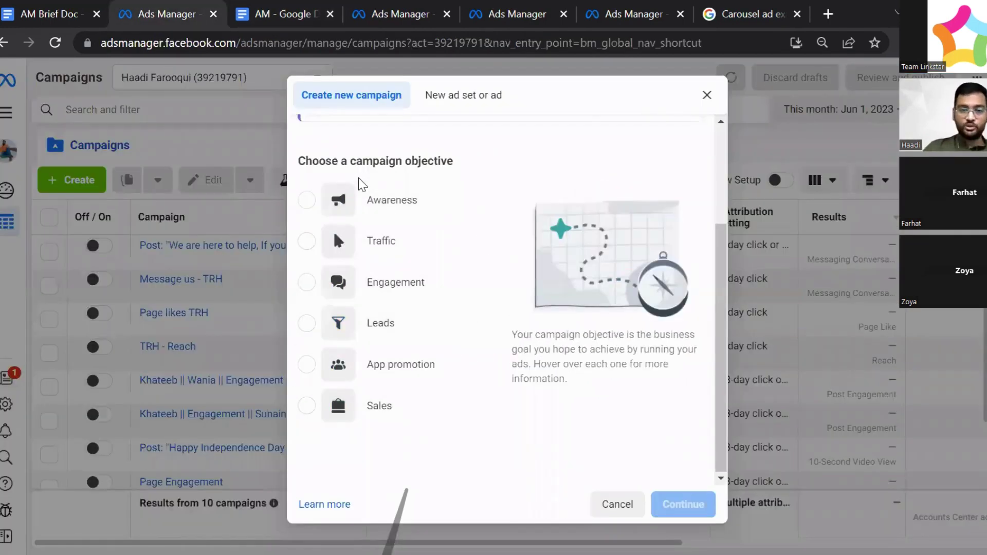
pyautogui.moveTo(402, 213)
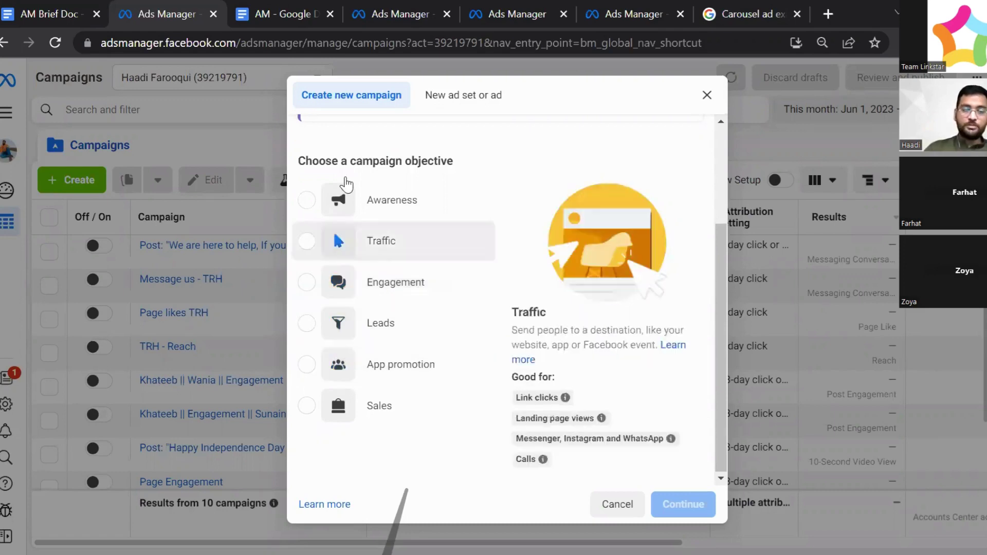
pyautogui.click(396, 244)
pyautogui.click(684, 505)
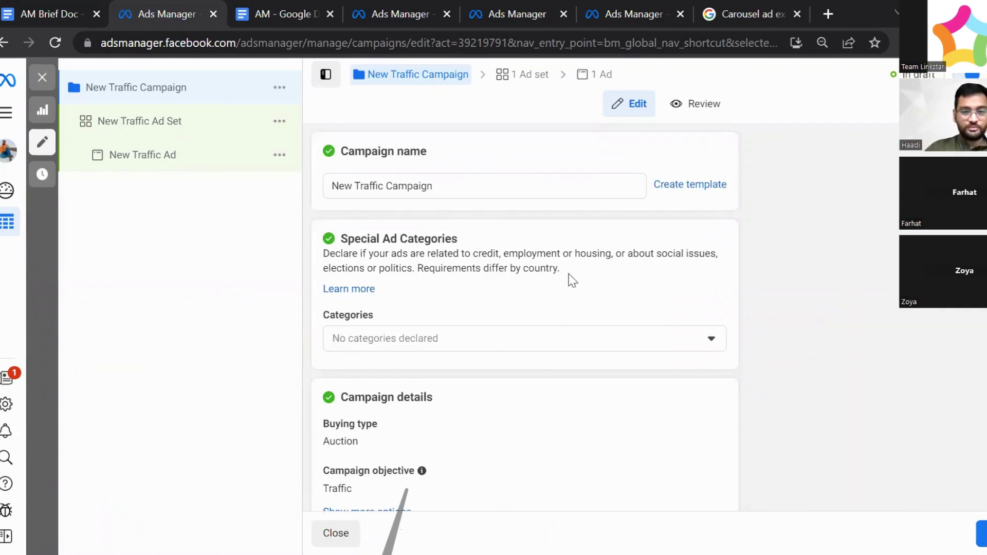
# Step: Rename the new traffic campaign as "Traffic | Shoes"
pyautogui.scroll(-4, 568, 277)
pyautogui.scroll(4, 379, 190)
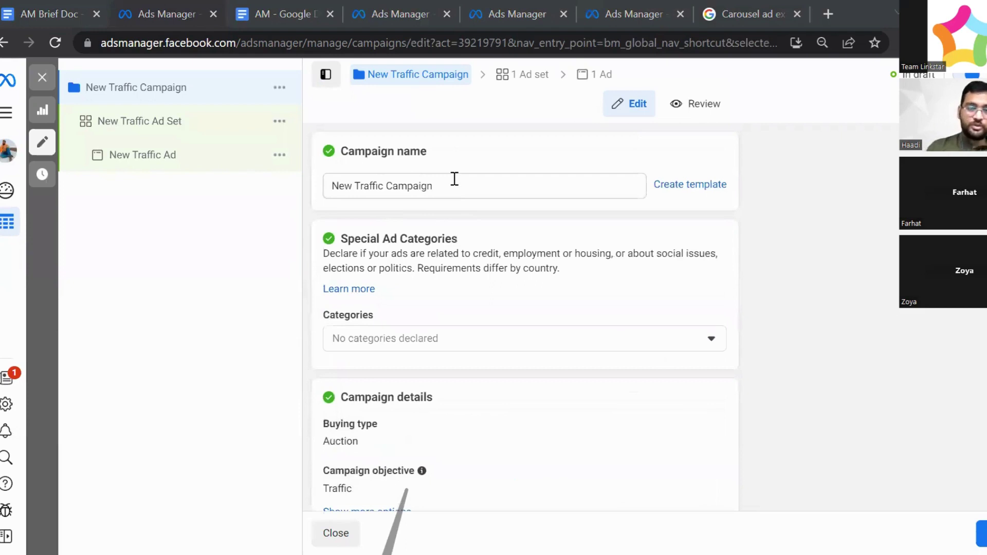
pyautogui.tripleClick(455, 179)
pyautogui.write('T')
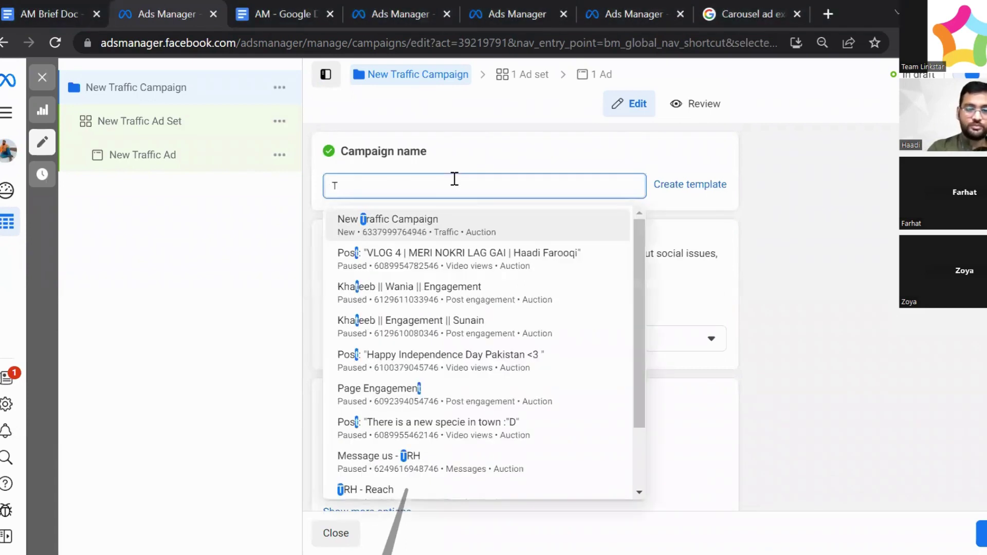
pyautogui.write('raffic | Sh')
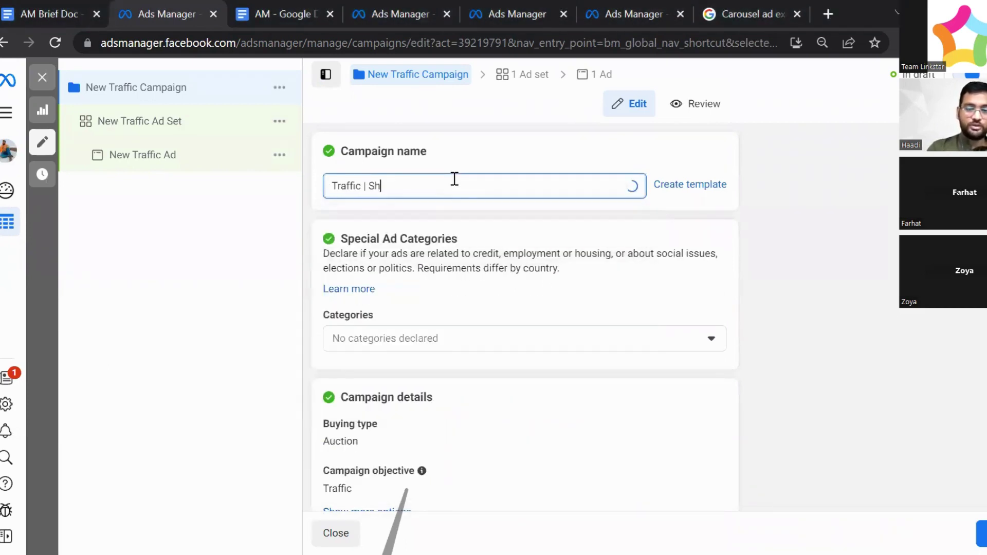
pyautogui.write('oes')
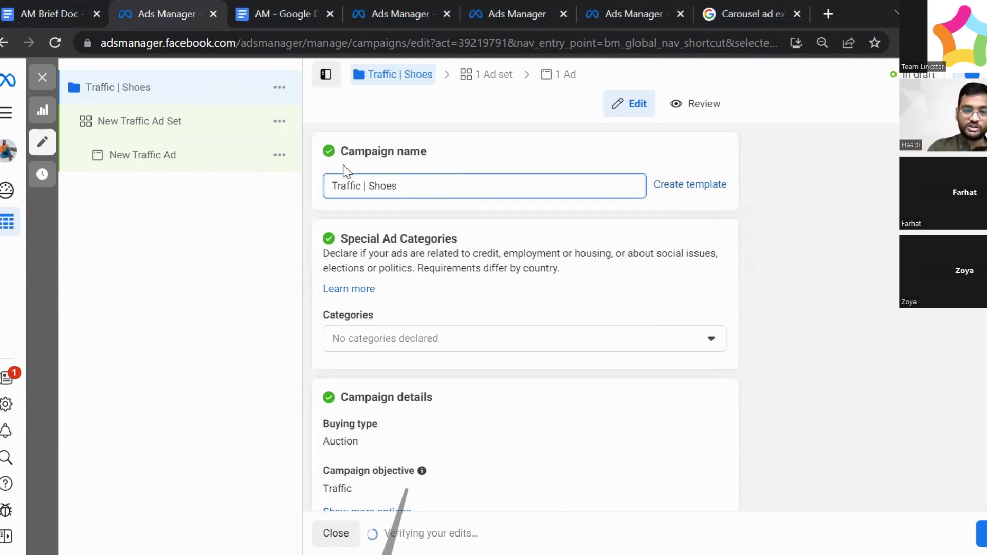
pyautogui.write(' |')
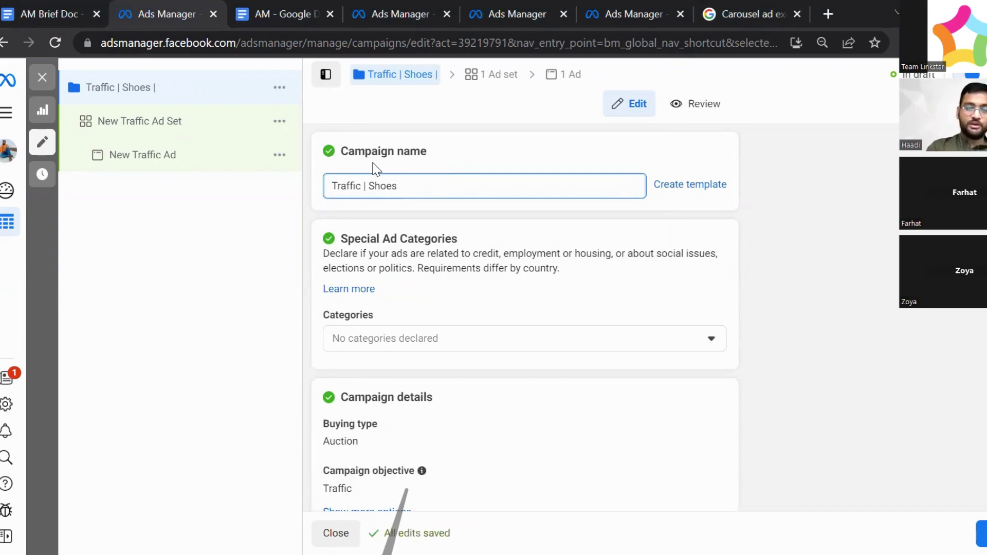
pyautogui.press('BackSpace')
pyautogui.press('BackSpace')
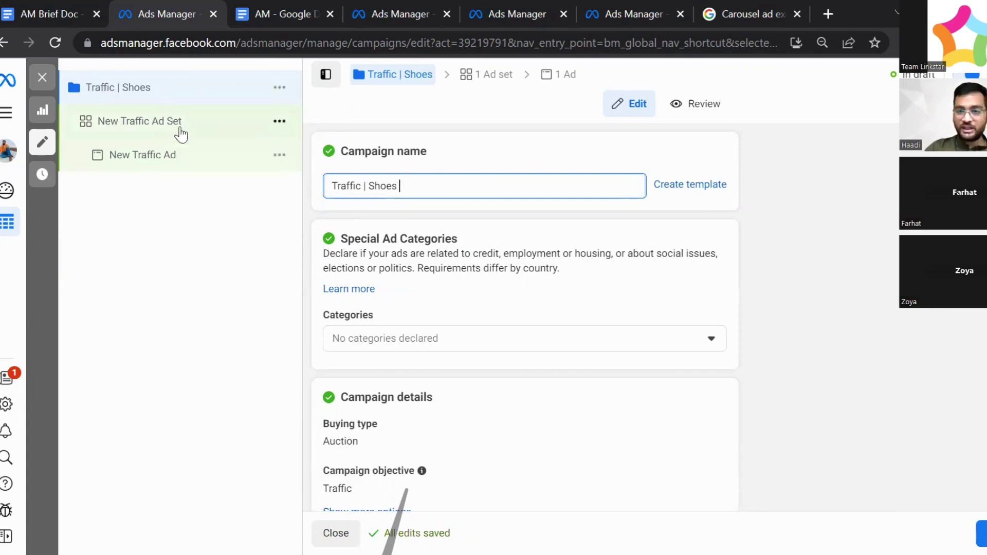
# Step: Open the campaign's buying type for editing and check its options, keeping Auction
pyautogui.scroll(-3, 386, 193)
pyautogui.scroll(-2, 414, 209)
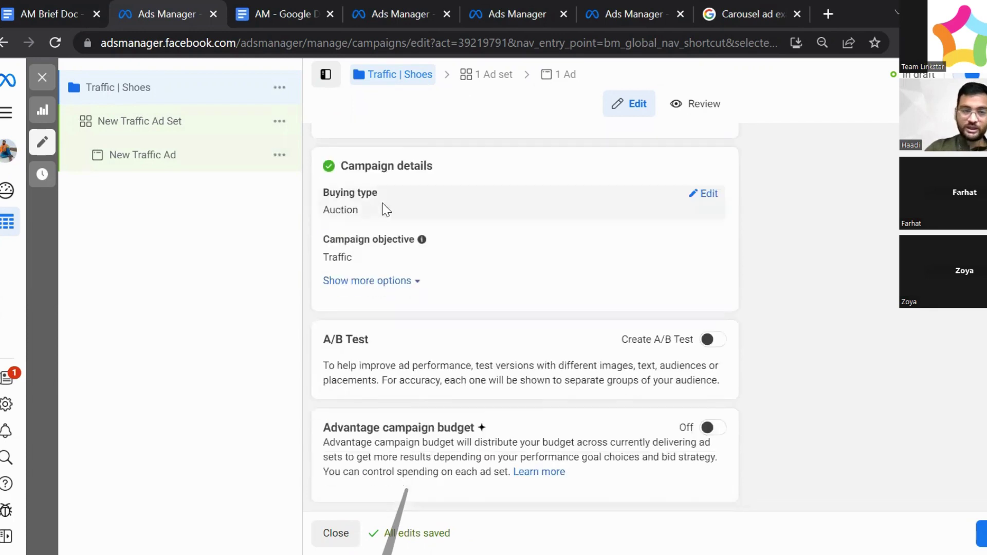
pyautogui.click(709, 195)
pyautogui.click(442, 222)
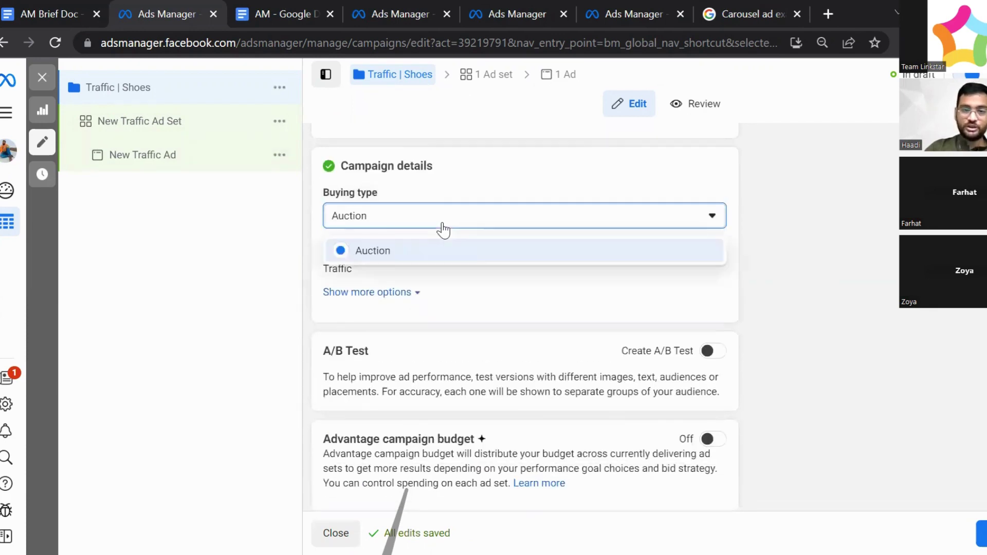
pyautogui.click(445, 218)
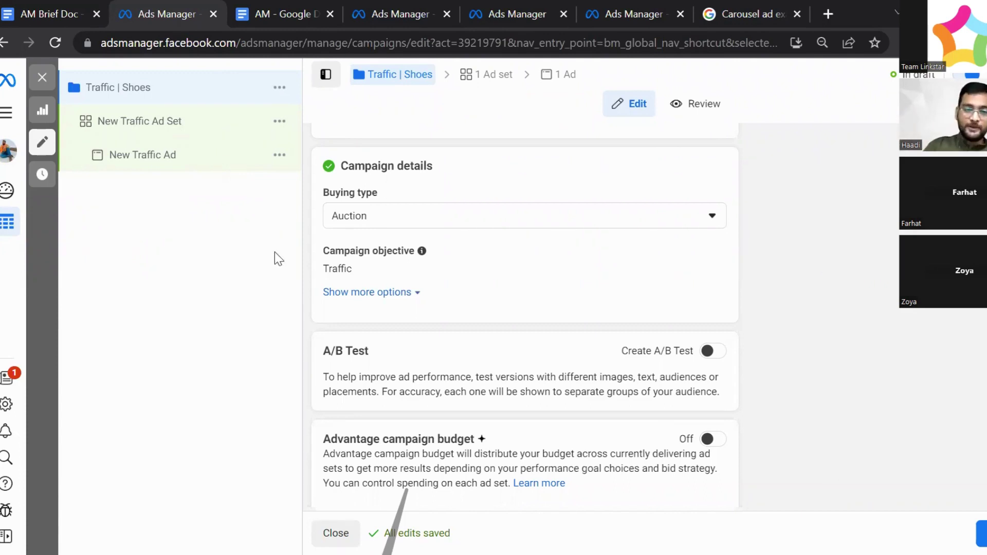
# Step: Confirm the daily budget amount for the campaign and return to the campaign details
pyautogui.scroll(-1, 607, 298)
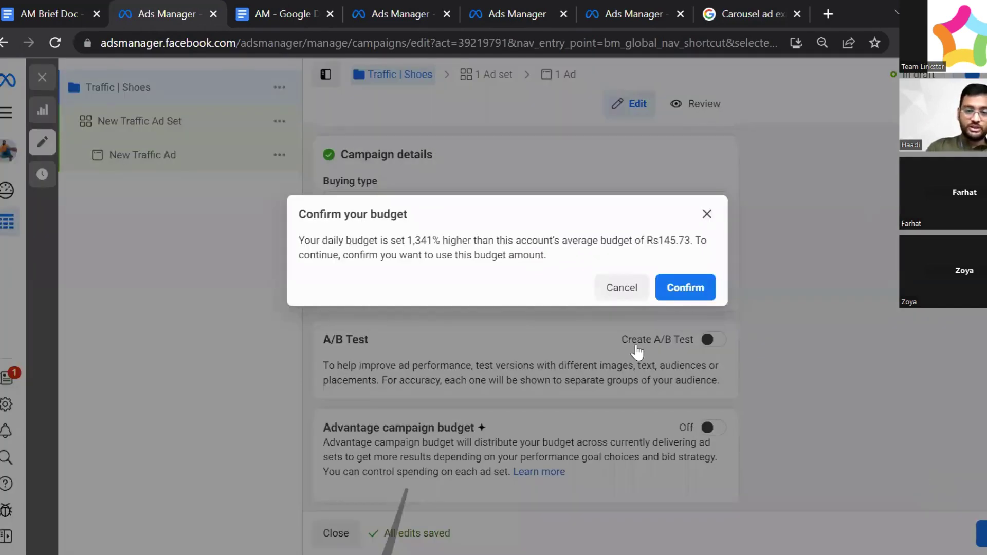
pyautogui.click(686, 288)
pyautogui.scroll(5, 669, 453)
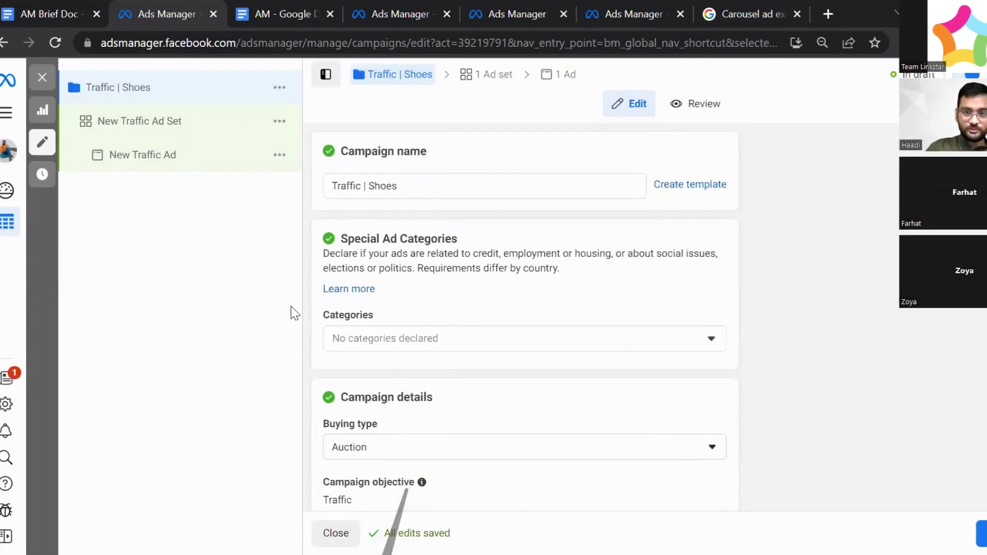
pyautogui.scroll(-5, 617, 298)
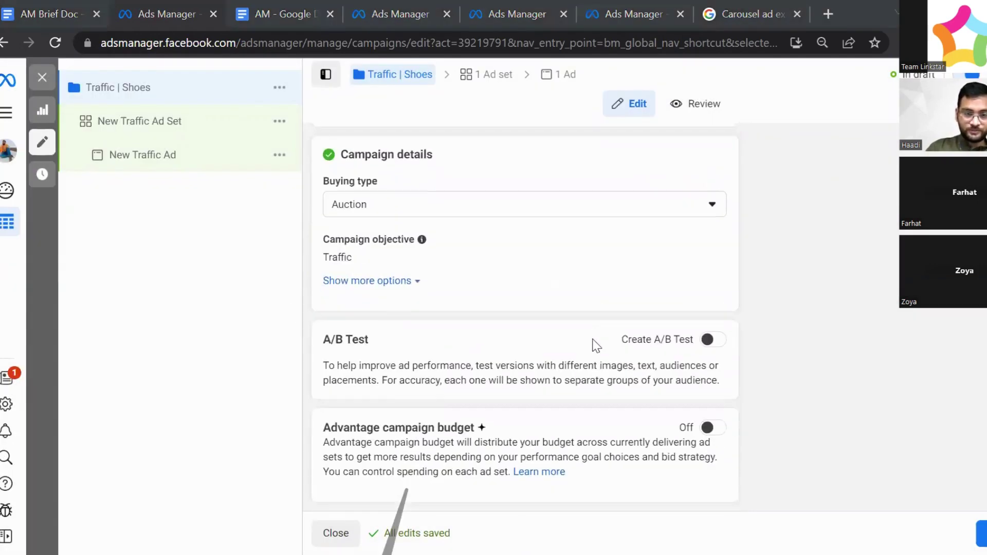
# Step: Turn on Advantage campaign budget to view its budget and bid strategy settings, and turn it off again
pyautogui.click(709, 429)
pyautogui.scroll(-4, 661, 419)
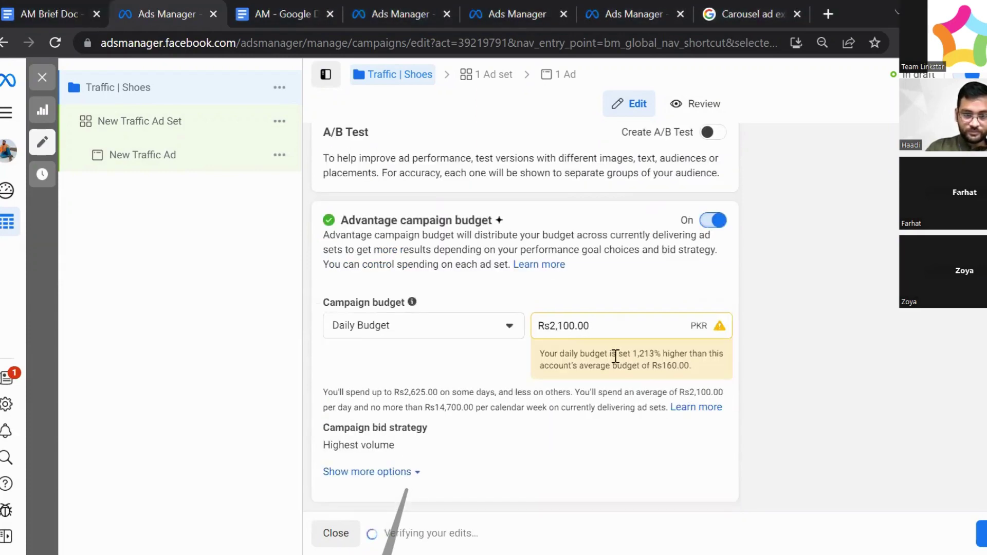
pyautogui.click(713, 221)
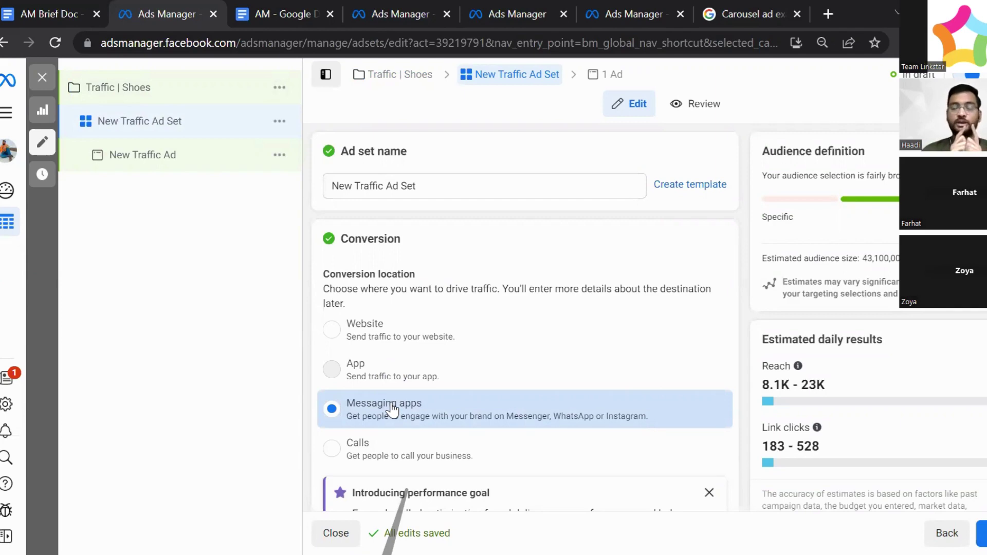
# Step: Set the traffic ad set's performance goal to Maximize number of conversations from the other goals
pyautogui.scroll(-8, 392, 352)
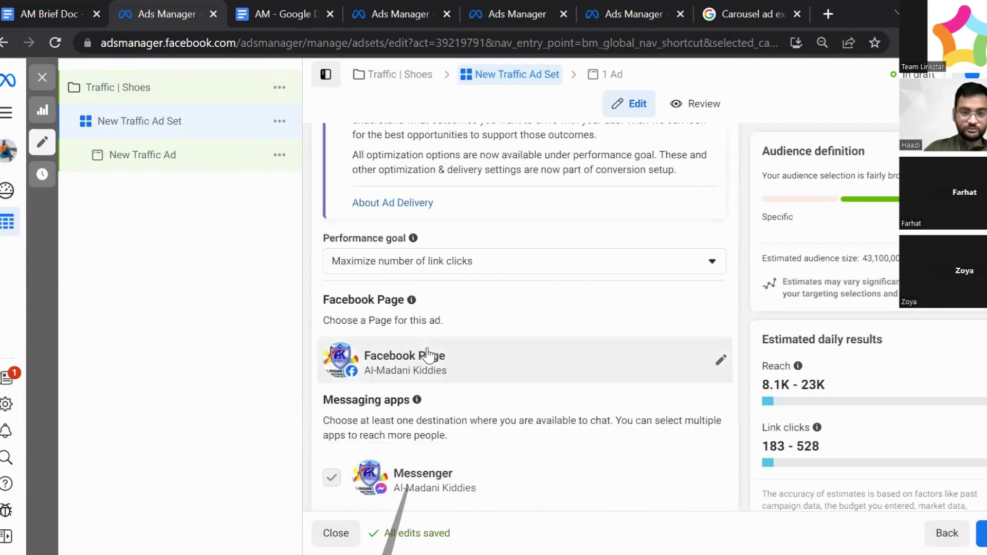
pyautogui.click(468, 263)
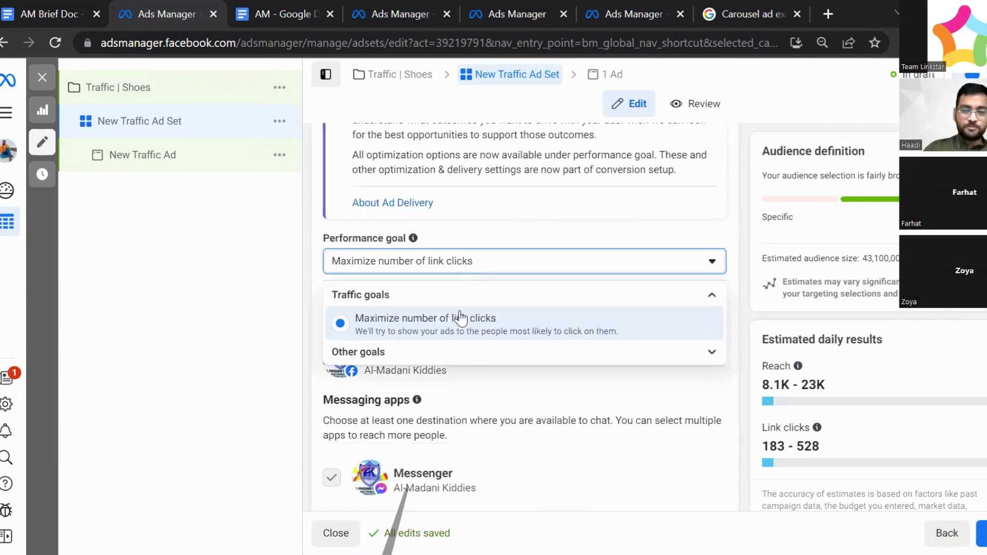
pyautogui.click(525, 352)
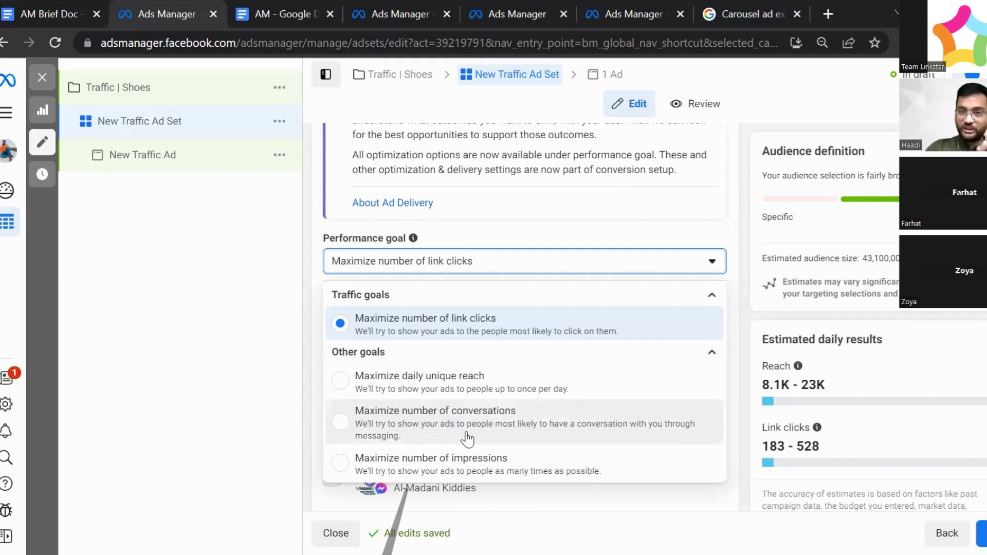
pyautogui.click(439, 440)
# Step: Change the ad set's Facebook Page to the account owner's own Page and leave Instagram as the only messaging app
pyautogui.scroll(-3, 441, 432)
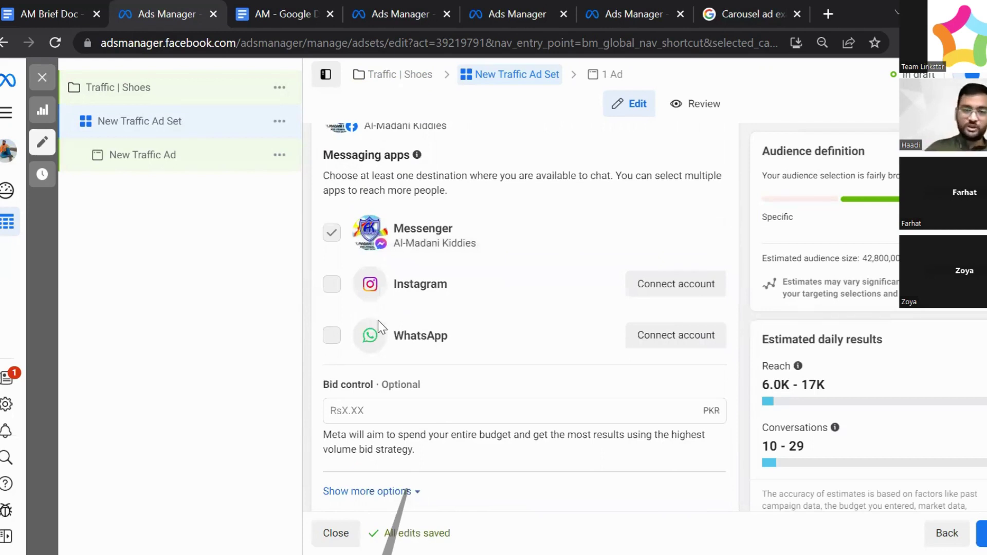
pyautogui.scroll(2, 681, 142)
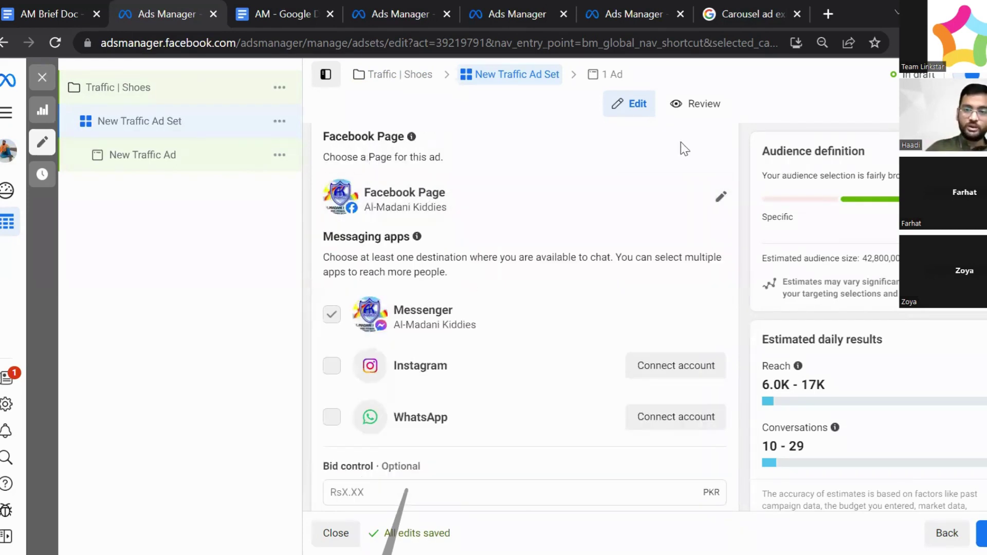
pyautogui.click(720, 196)
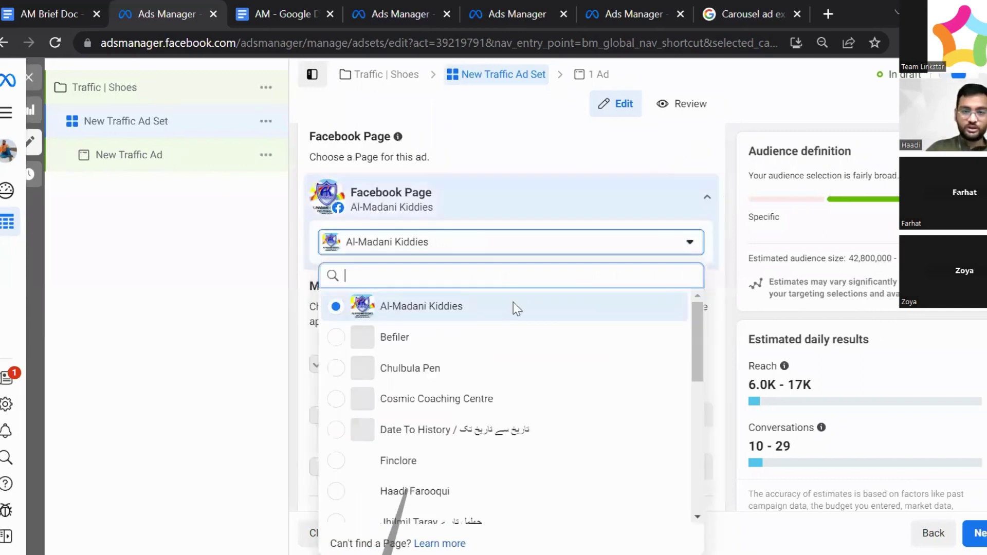
pyautogui.scroll(-2, 483, 334)
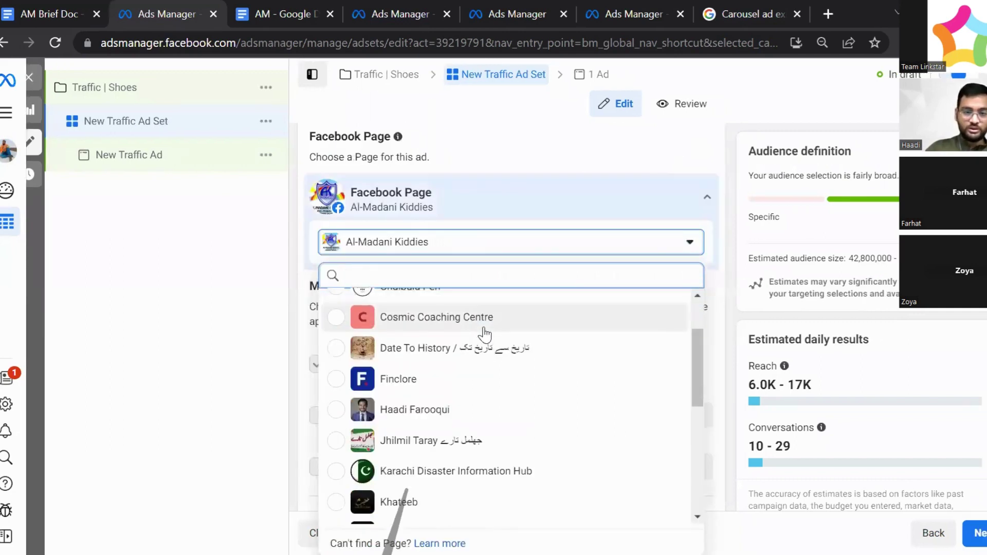
pyautogui.click(494, 410)
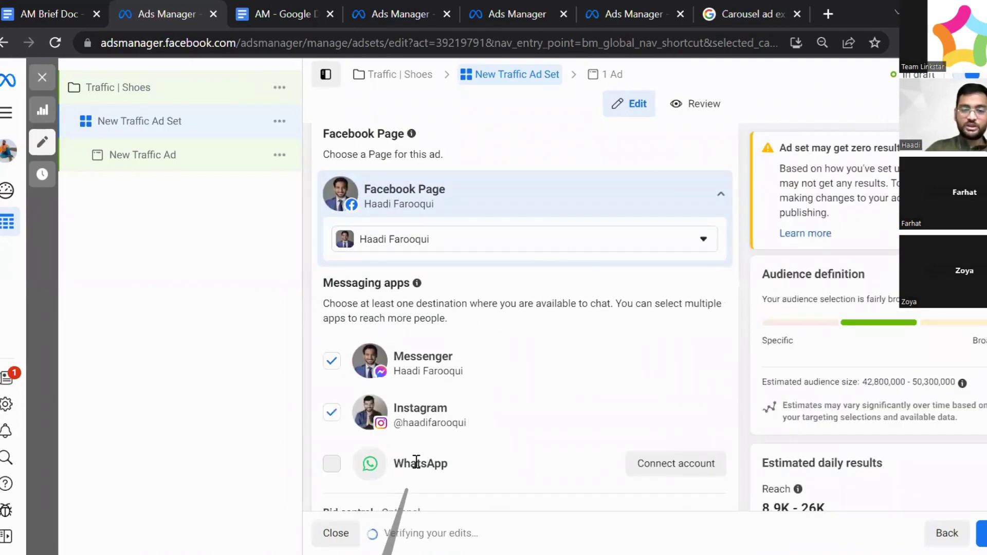
pyautogui.click(330, 427)
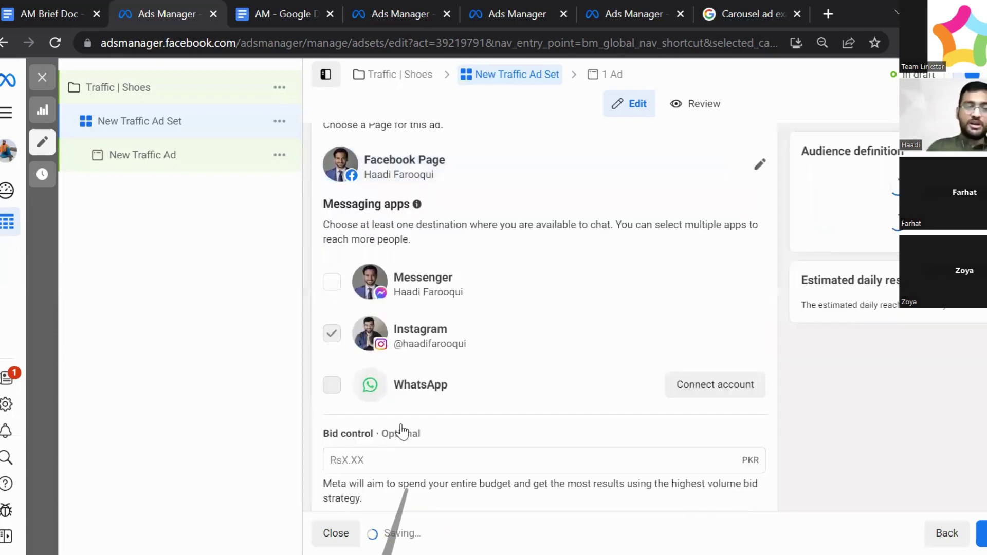
# Step: Set the ad set's daily budget to Rs200.00
pyautogui.scroll(-5, 467, 308)
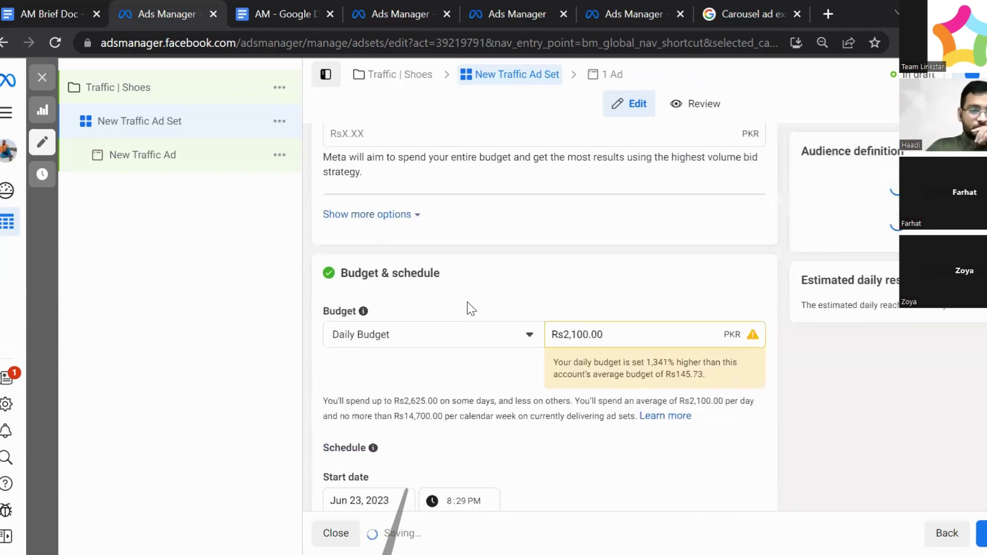
pyautogui.moveTo(540, 336); pyautogui.dragTo(549, 335)
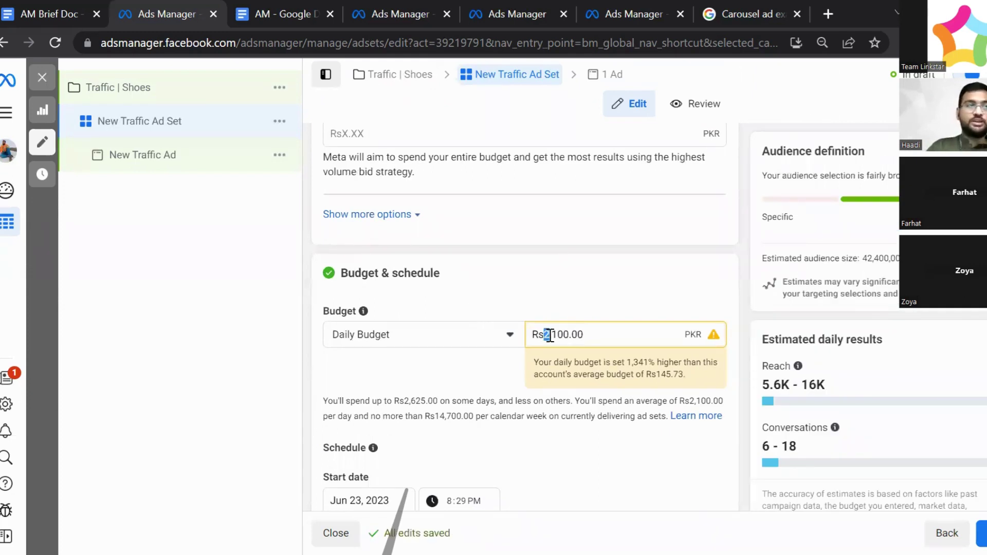
pyautogui.moveTo(549, 336); pyautogui.dragTo(557, 336)
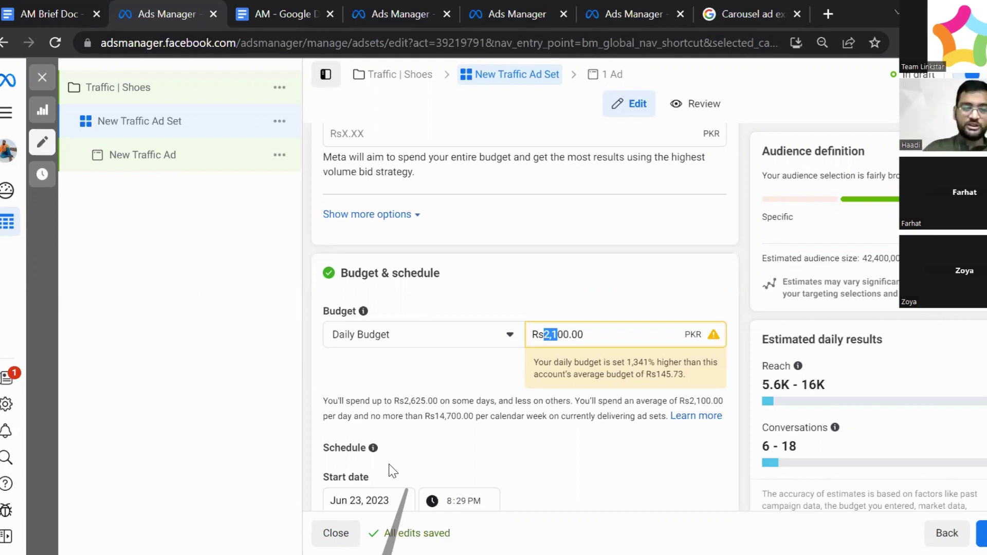
pyautogui.press('Right')
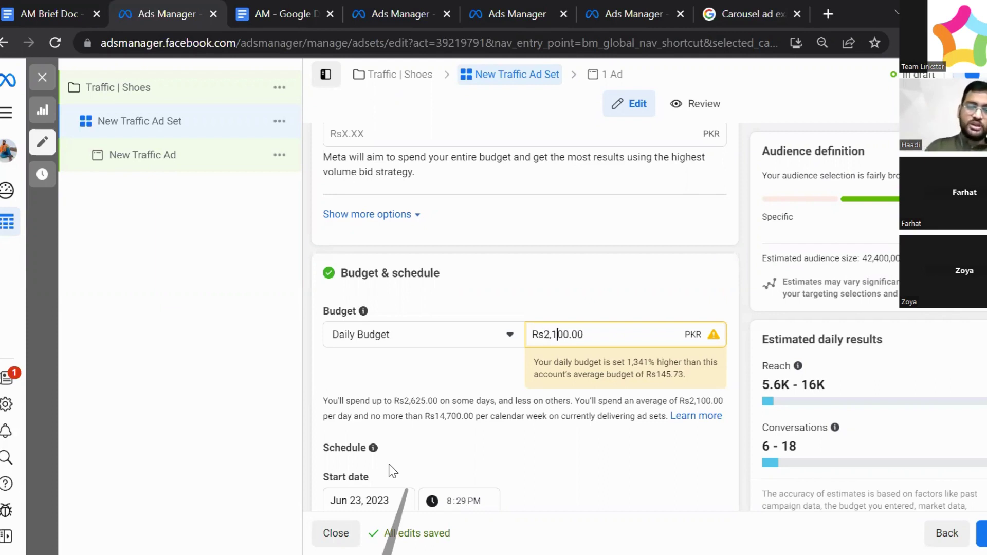
pyautogui.press('BackSpace')
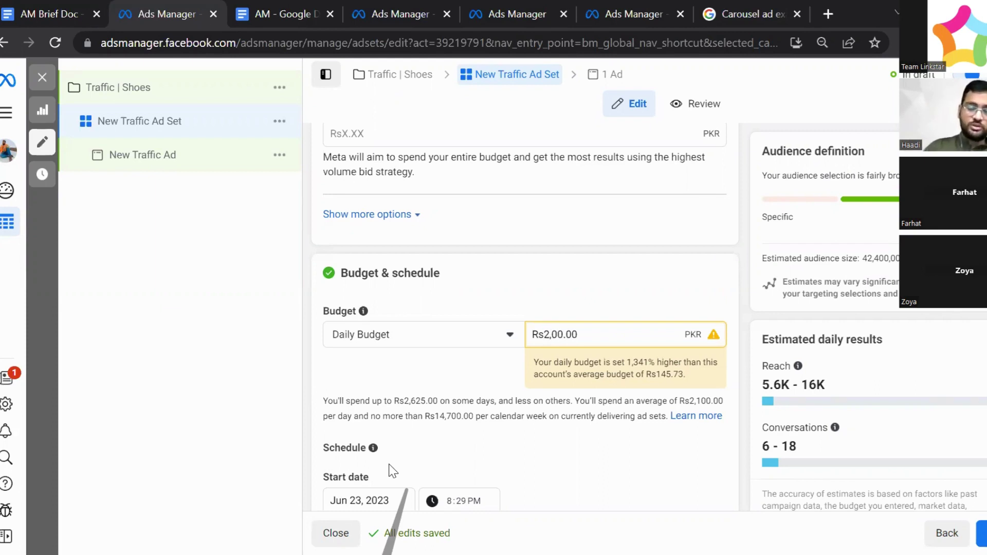
# Step: Switch the ad set to a Lifetime Budget and set its schedule's start date to July 1, 2023
pyautogui.click(446, 346)
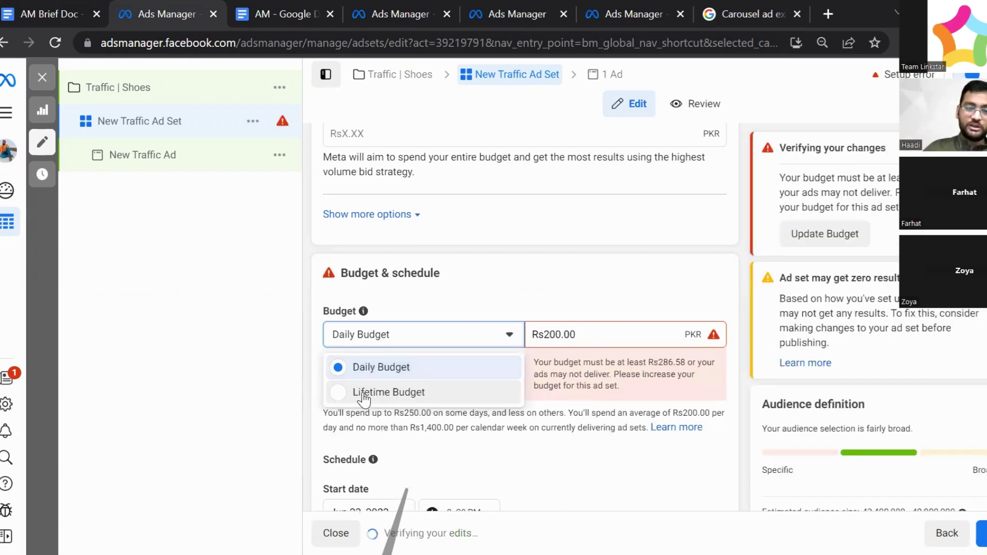
pyautogui.click(366, 395)
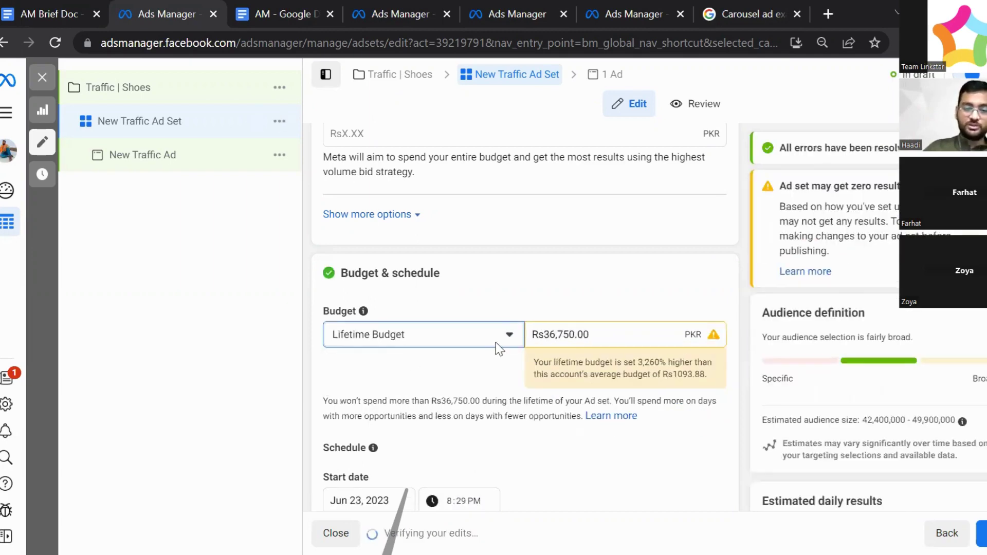
pyautogui.scroll(-2, 462, 369)
pyautogui.scroll(-3, 462, 368)
pyautogui.click(360, 255)
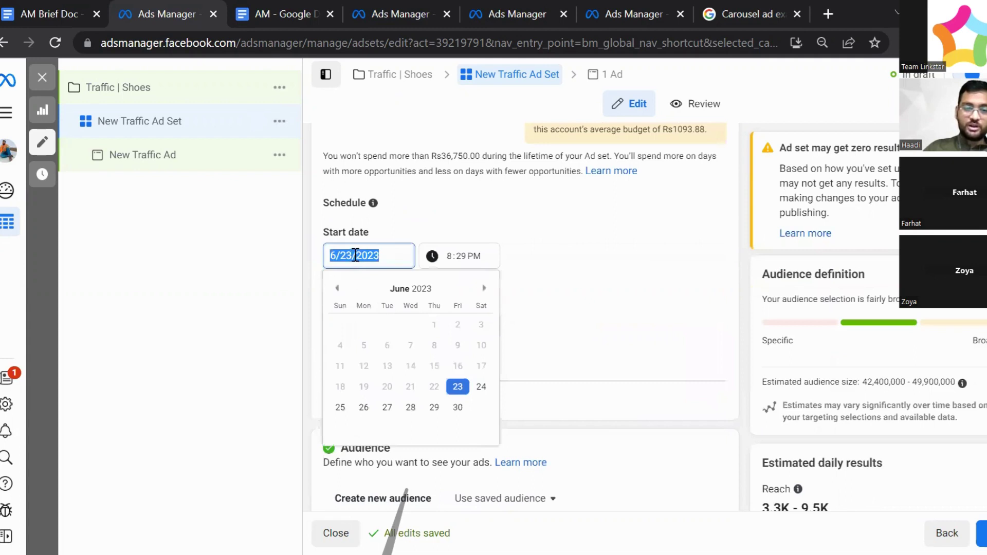
pyautogui.click(483, 288)
pyautogui.click(480, 325)
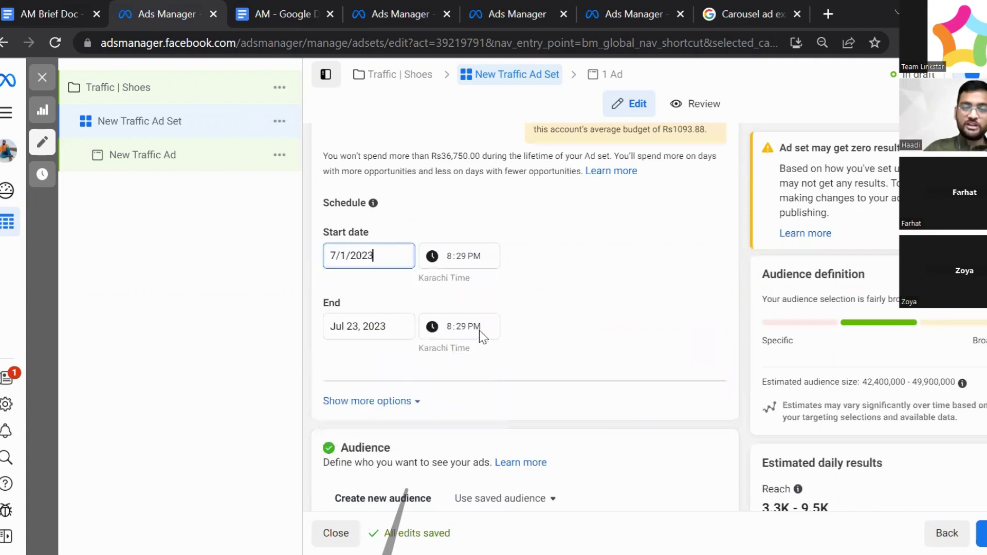
# Step: Set the end date of the ad set's schedule to July 31, 2023
pyautogui.click(377, 331)
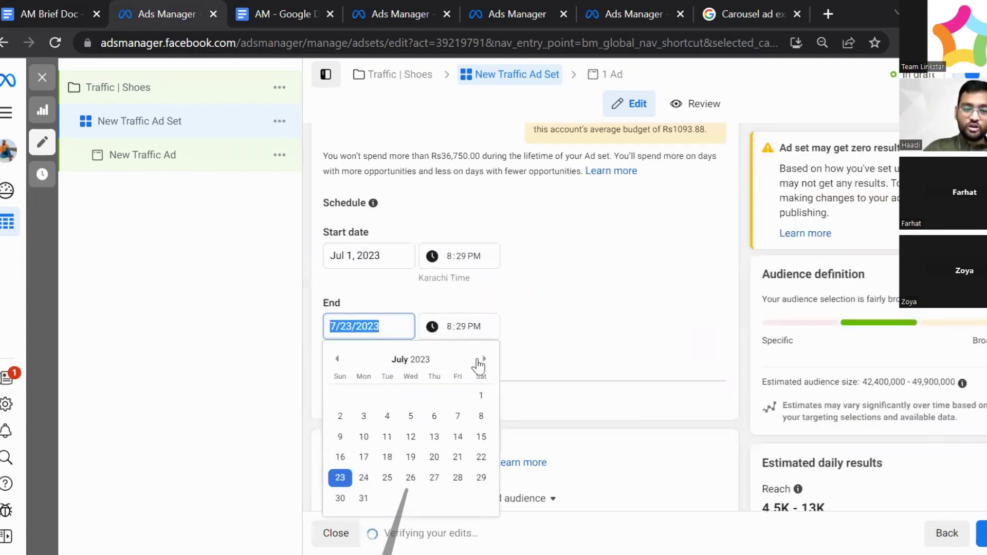
pyautogui.click(483, 360)
pyautogui.click(337, 359)
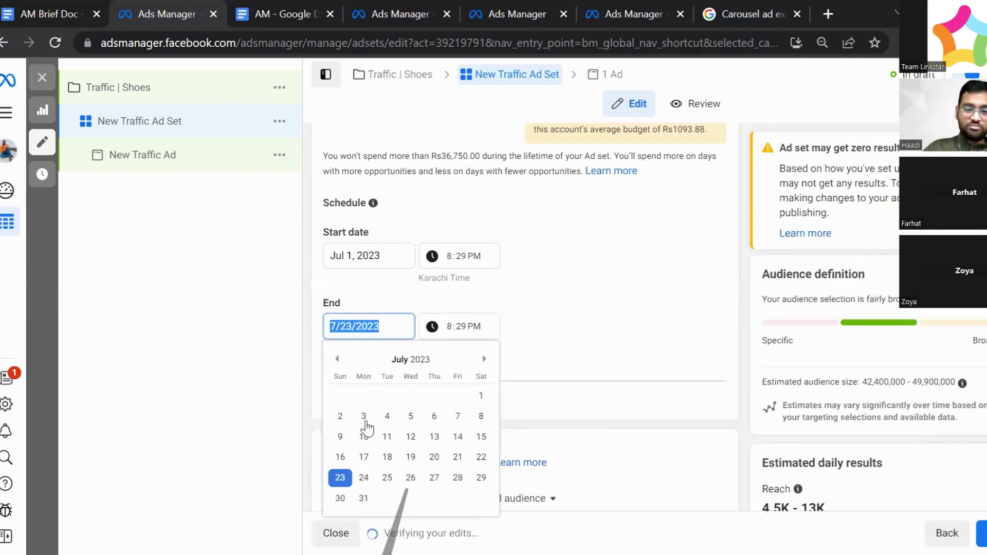
pyautogui.click(366, 497)
# Step: Set the ad set's lifetime budget to Rs50,000.00
pyautogui.scroll(5, 392, 346)
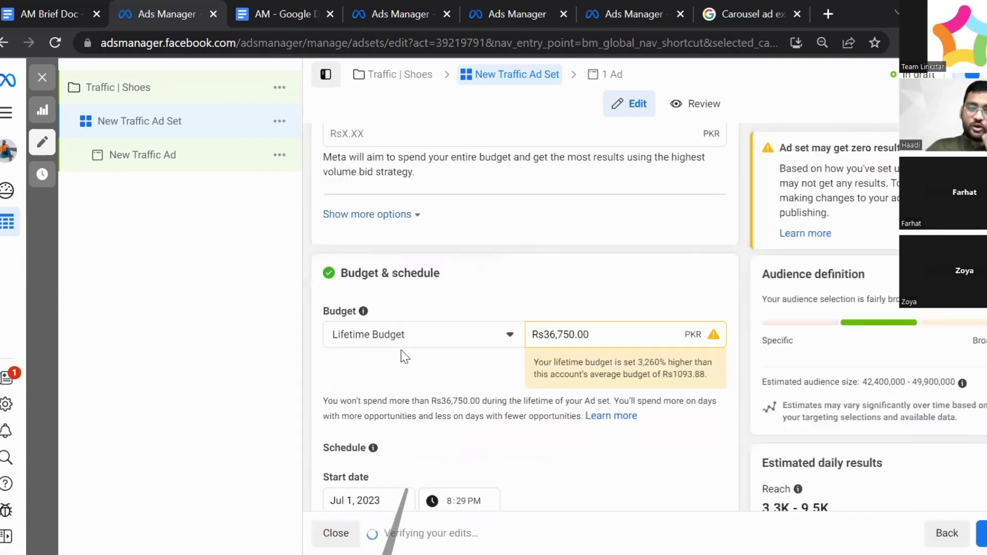
pyautogui.moveTo(544, 334)
pyautogui.mouseDown()
pyautogui.moveTo(560, 334)
pyautogui.moveTo(551, 336)
pyautogui.mouseUp()
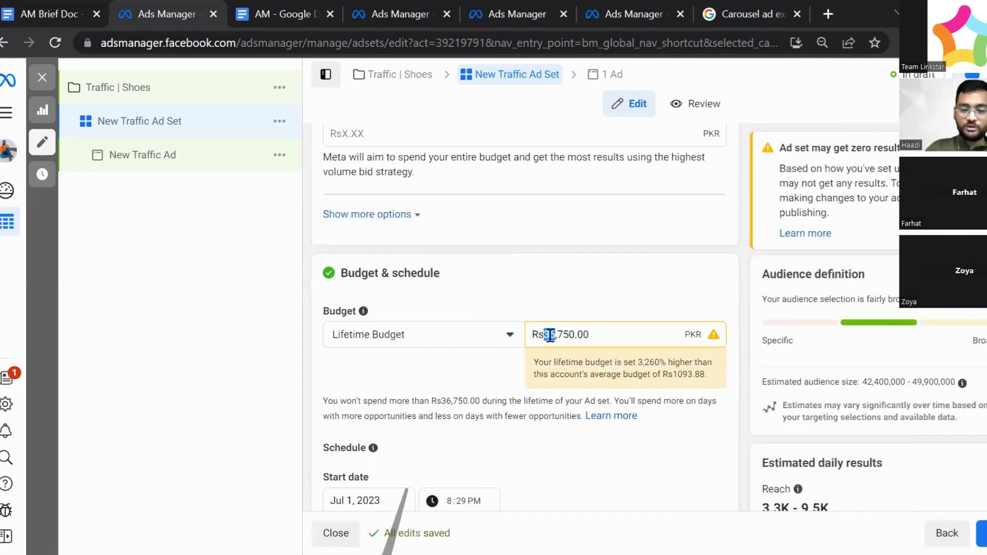
pyautogui.write('50')
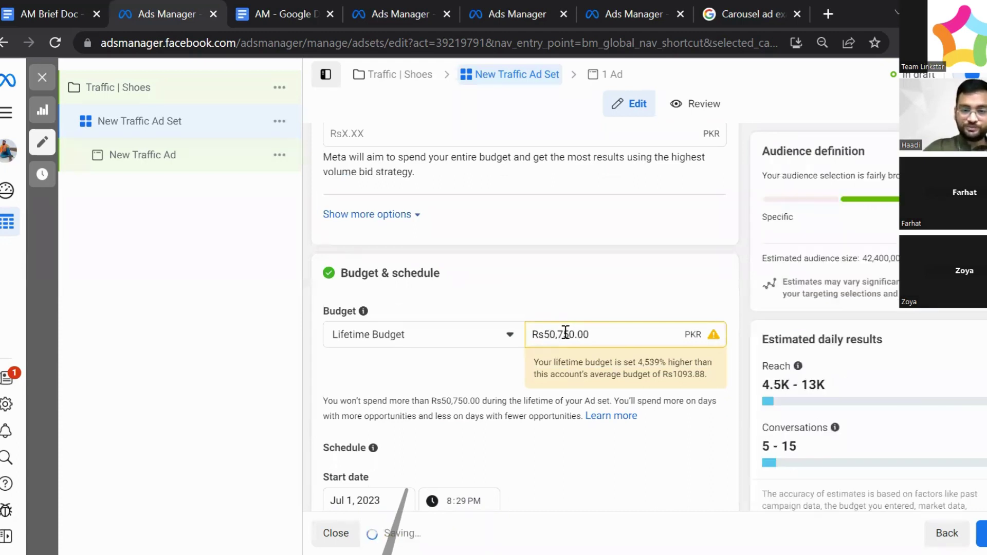
pyautogui.moveTo(562, 334); pyautogui.dragTo(588, 335)
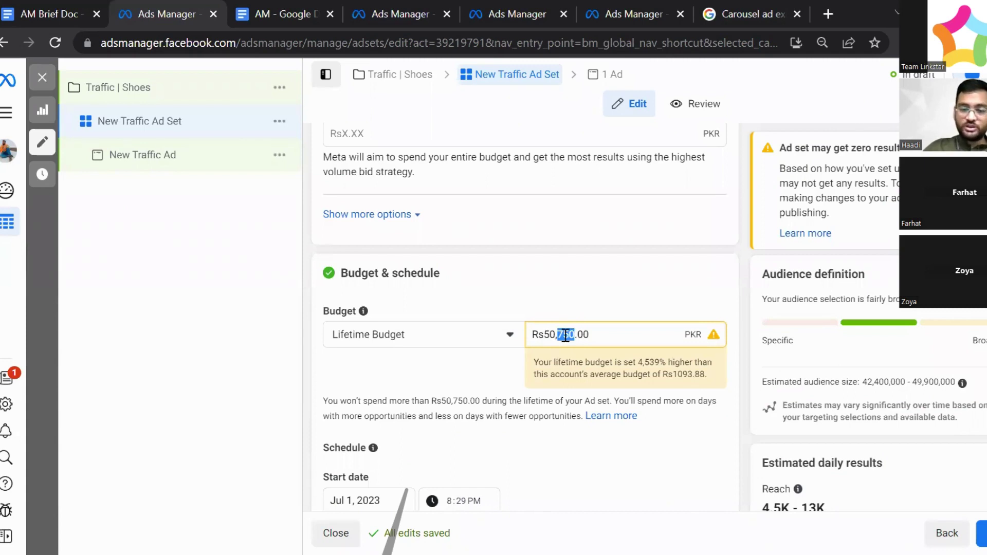
pyautogui.write('000')
pyautogui.click(569, 311)
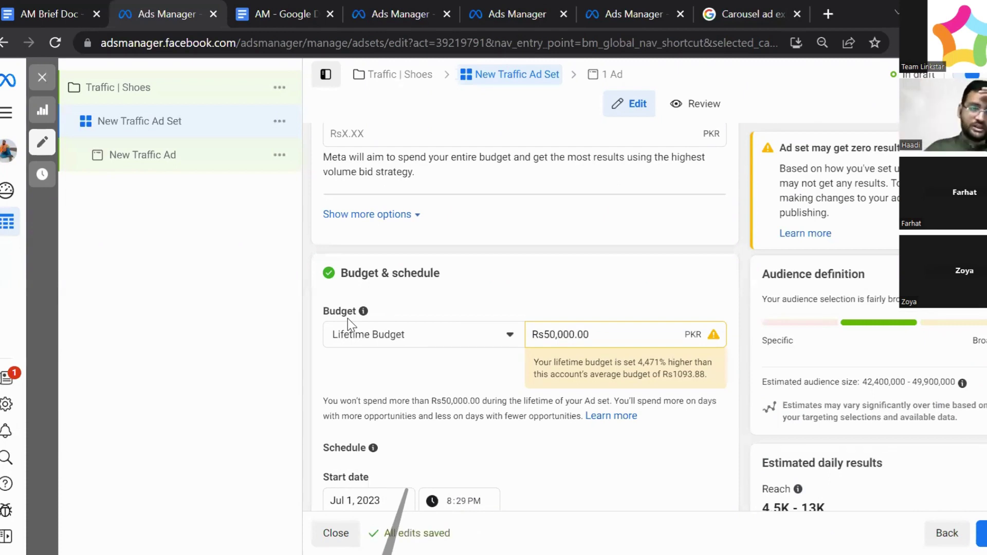
# Step: Switch the ad set's budget type to Daily Budget and set the amount to Rs2,000.00
pyautogui.click(385, 335)
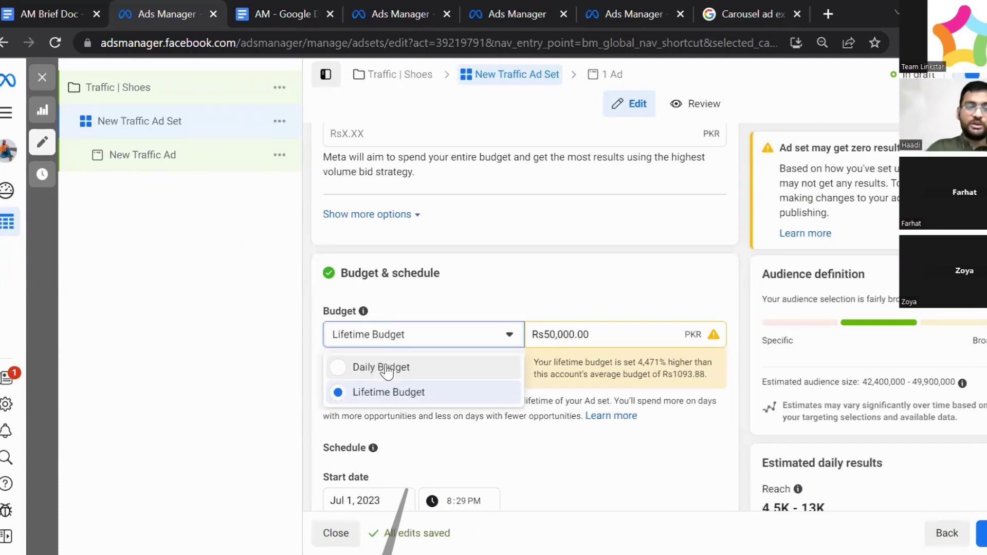
pyautogui.click(386, 365)
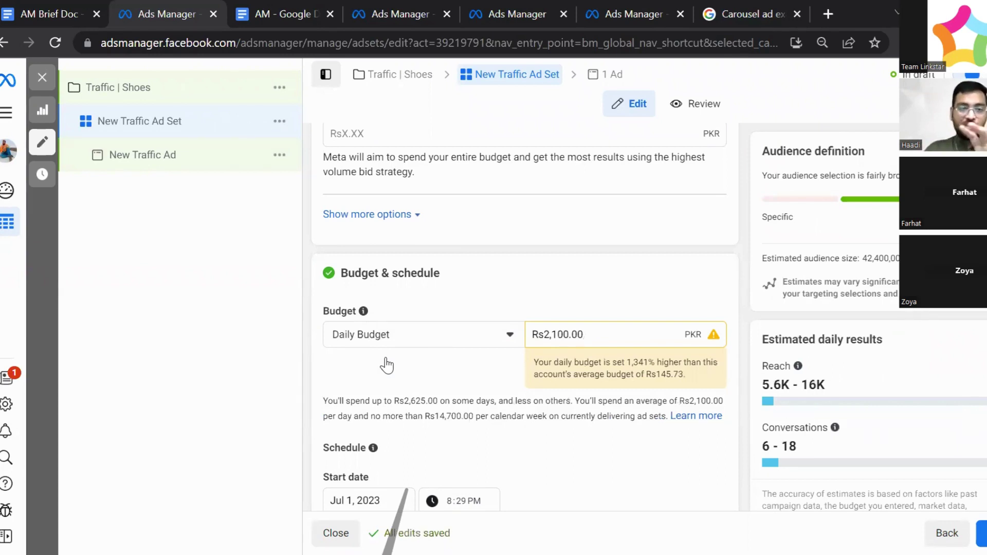
pyautogui.scroll(-2, 385, 357)
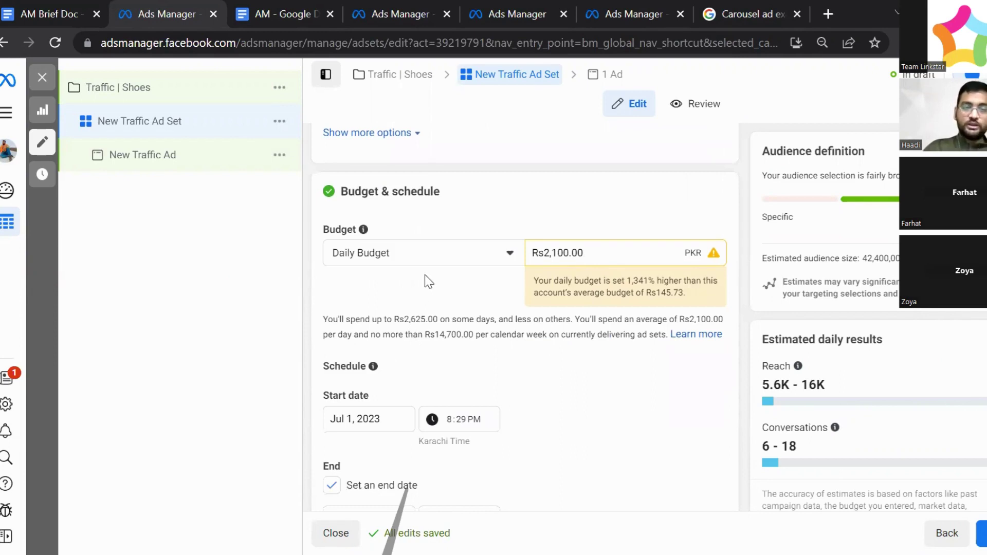
pyautogui.moveTo(552, 252); pyautogui.dragTo(557, 252)
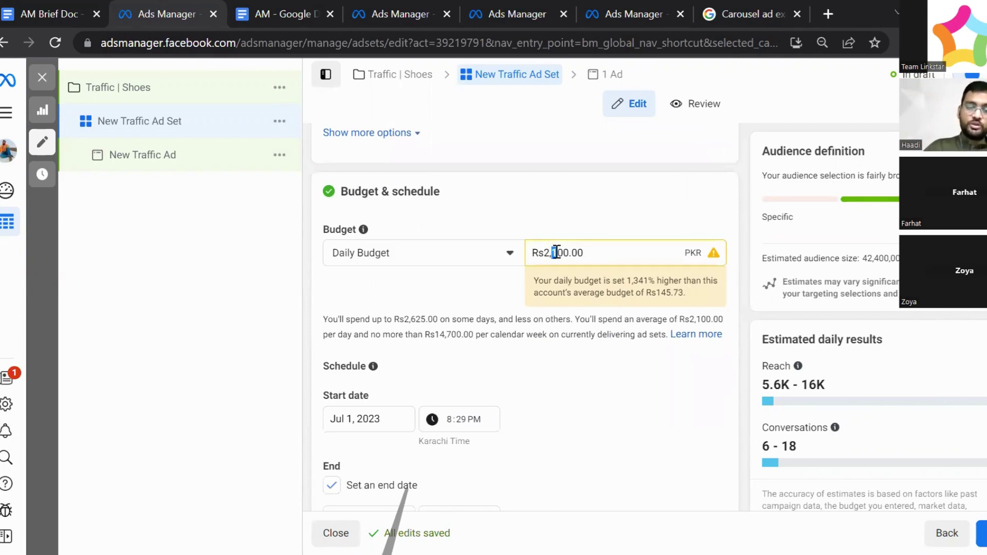
pyautogui.write('0')
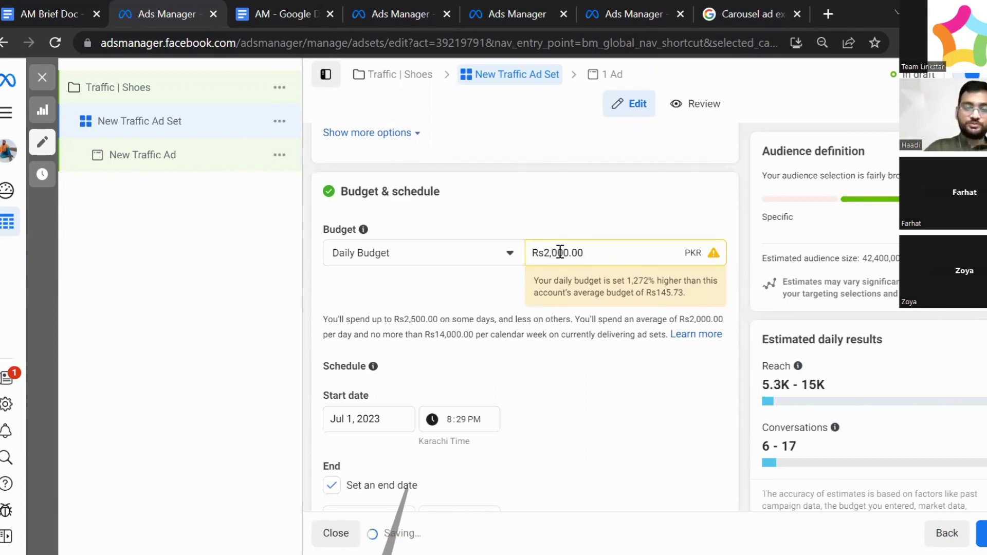
# Step: Remove the end date from the ad set's schedule
pyautogui.scroll(-4, 561, 221)
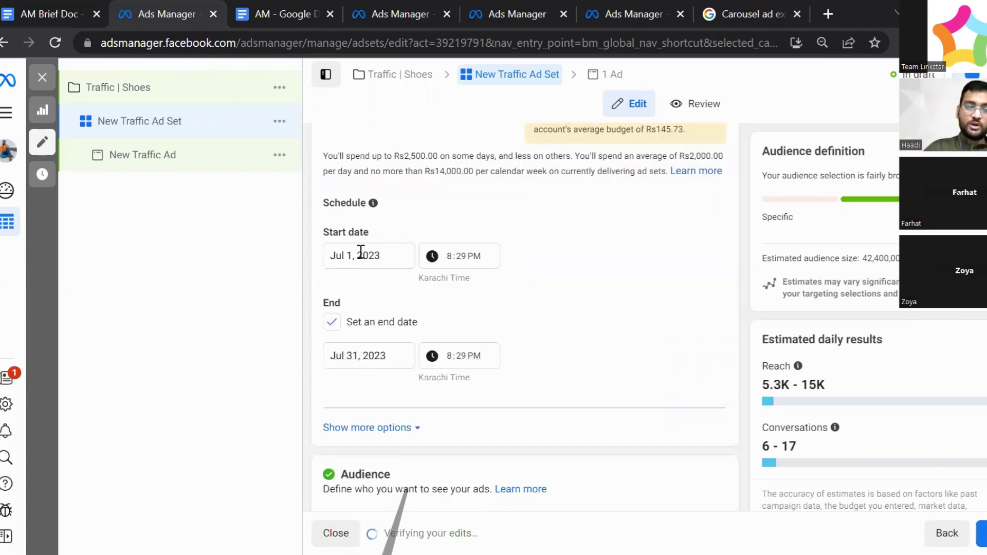
pyautogui.click(347, 355)
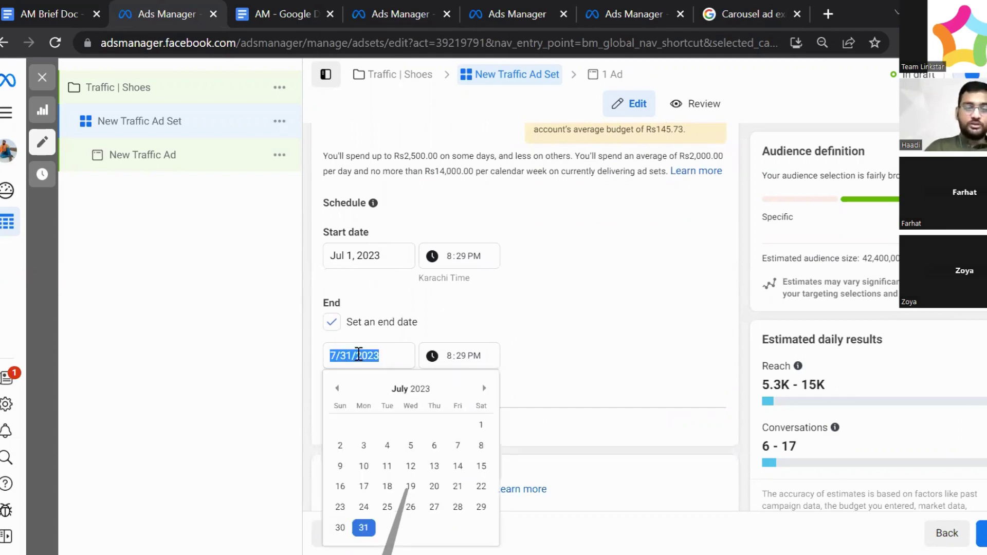
pyautogui.click(331, 322)
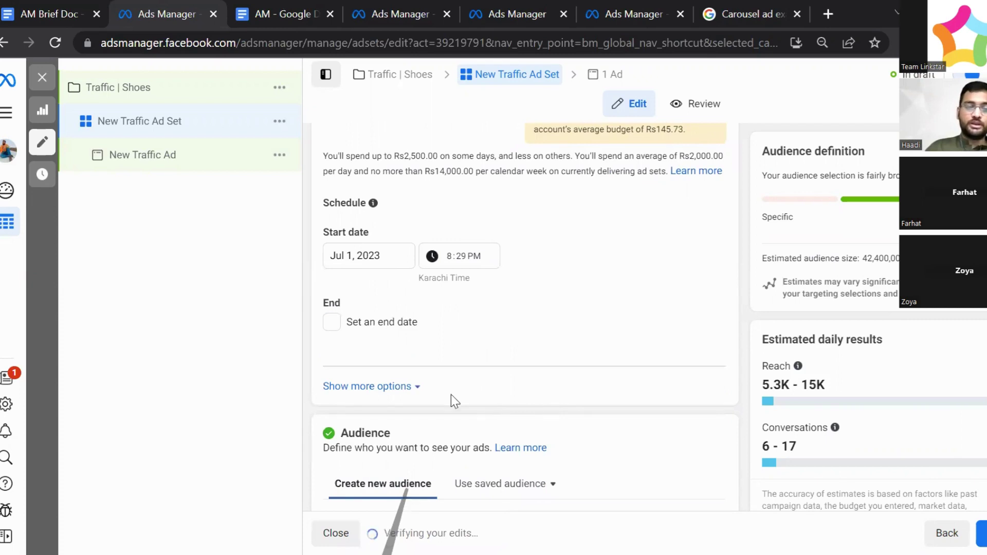
# Step: Examine the ad set's estimated daily reach and the estimated audience size against the daily budget
pyautogui.scroll(3, 418, 237)
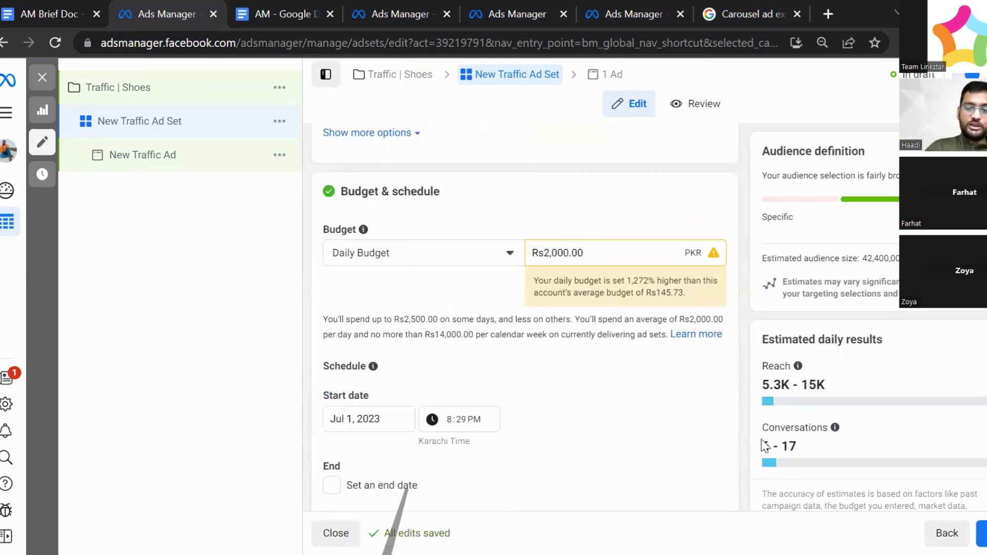
pyautogui.moveTo(764, 385); pyautogui.dragTo(792, 384)
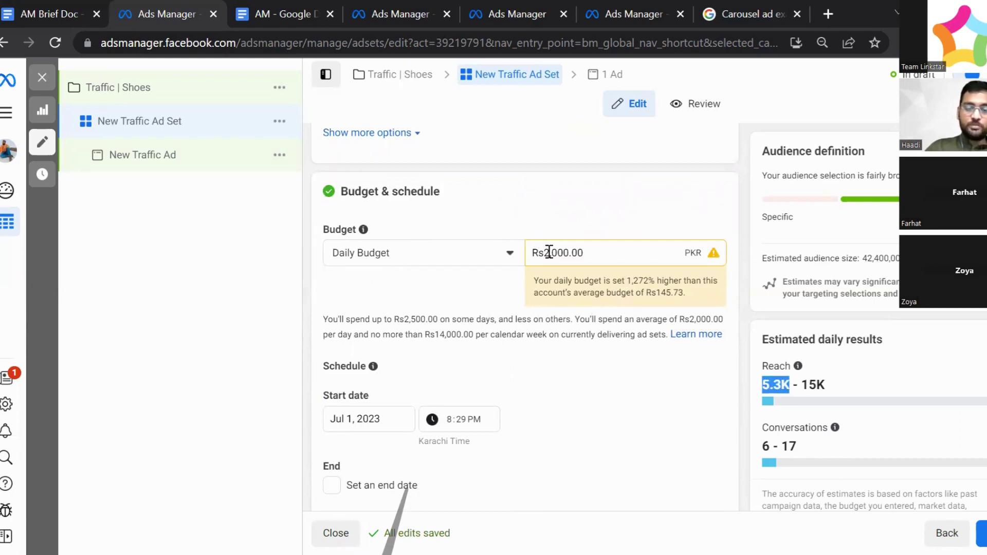
pyautogui.click(777, 385)
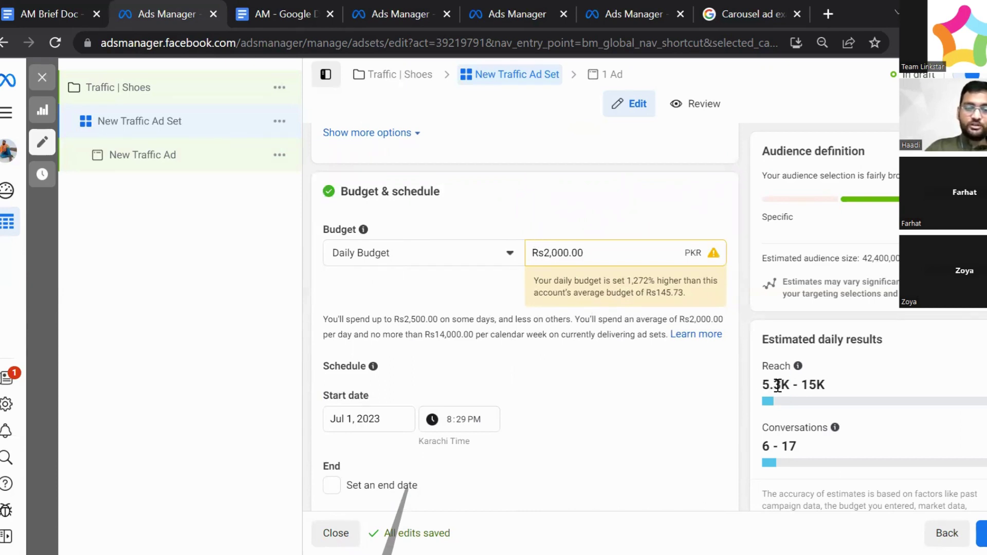
pyautogui.moveTo(804, 384); pyautogui.dragTo(840, 387)
pyautogui.scroll(-8, 578, 401)
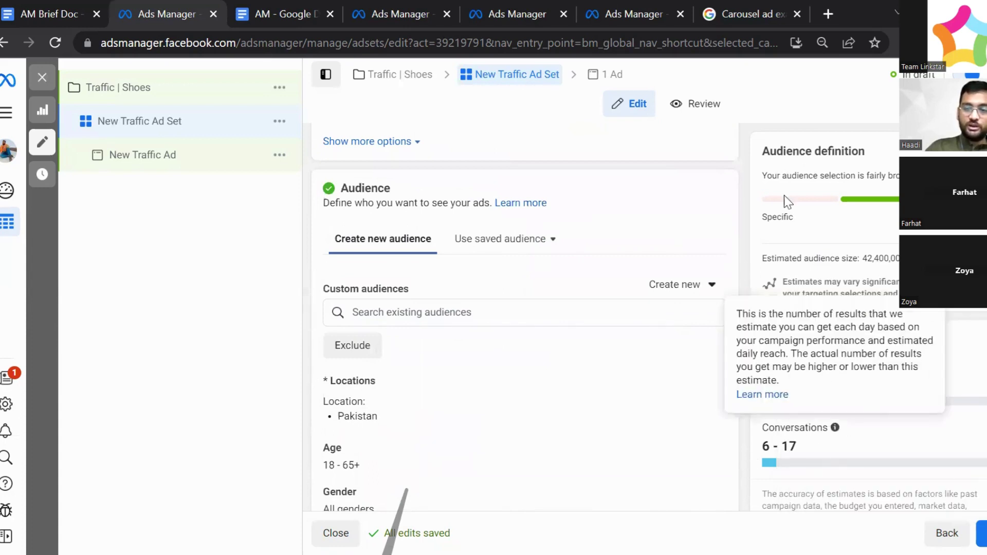
pyautogui.click(867, 255)
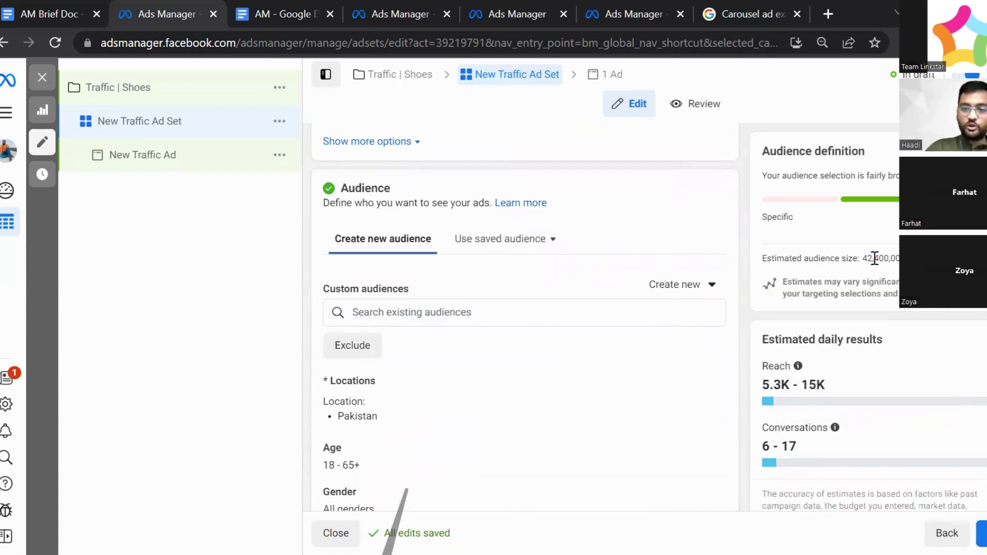
pyautogui.moveTo(901, 259); pyautogui.dragTo(875, 266)
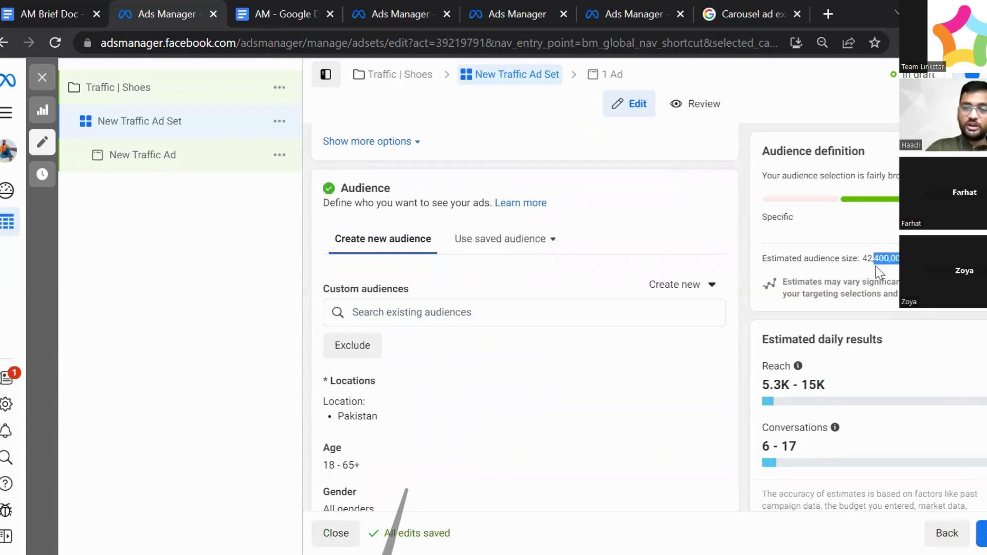
# Step: Replace the audience's Pakistan location with the city Karachi, Sindh, Pakistan
pyautogui.scroll(5, 489, 311)
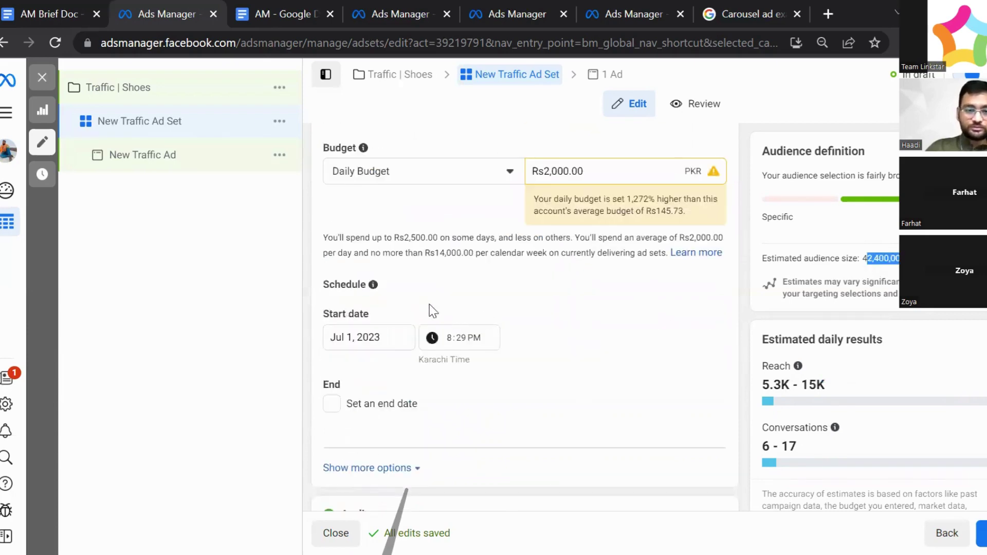
pyautogui.scroll(8, 423, 307)
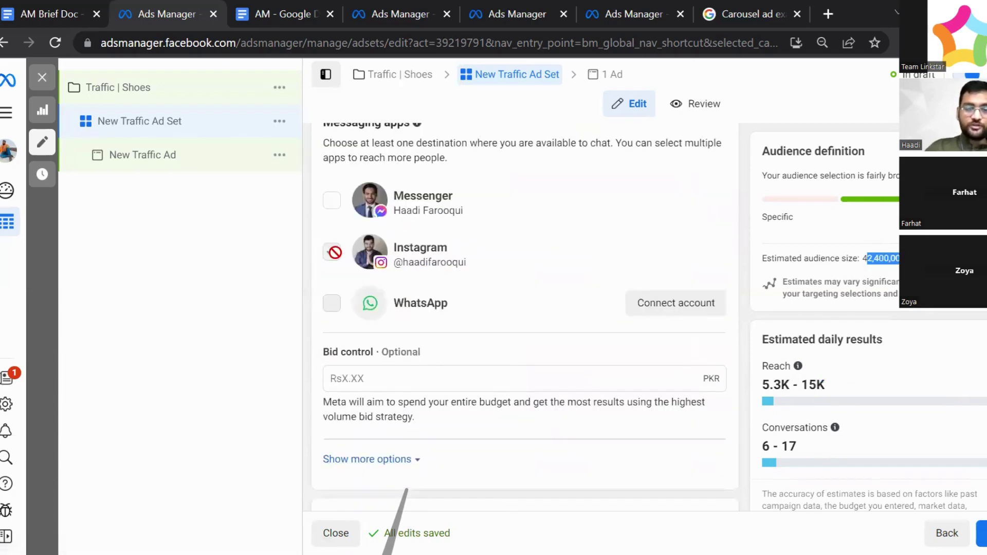
pyautogui.scroll(-10, 378, 366)
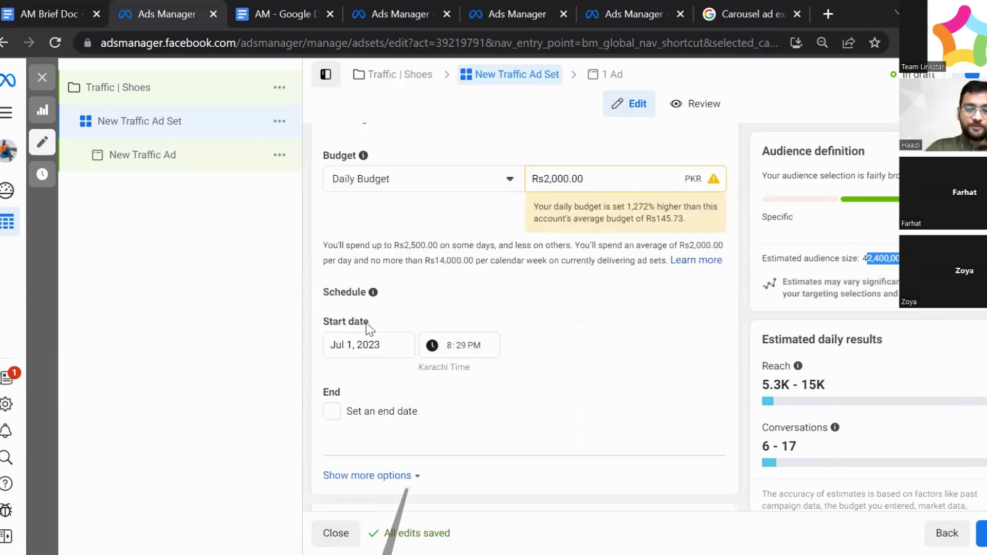
pyautogui.scroll(-5, 450, 267)
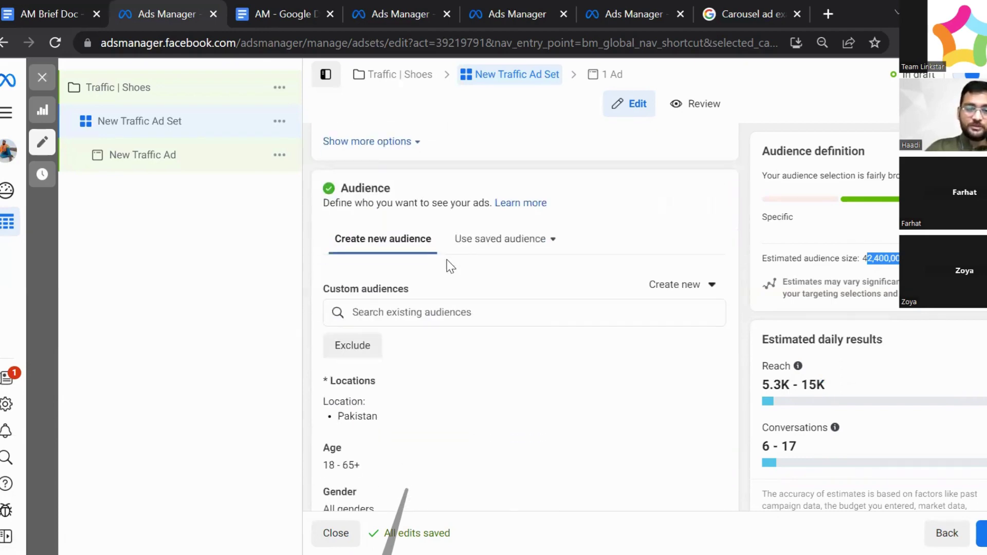
pyautogui.click(712, 225)
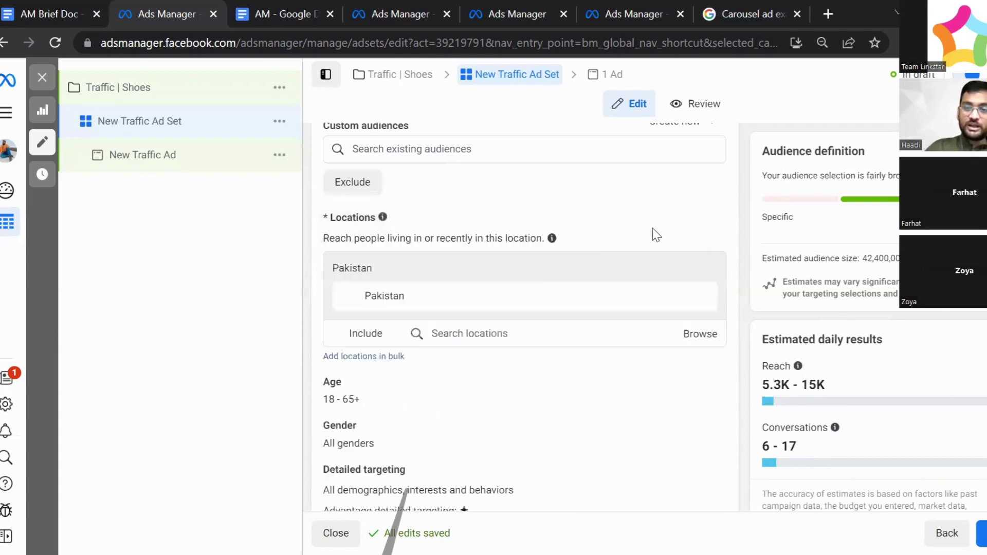
pyautogui.click(702, 297)
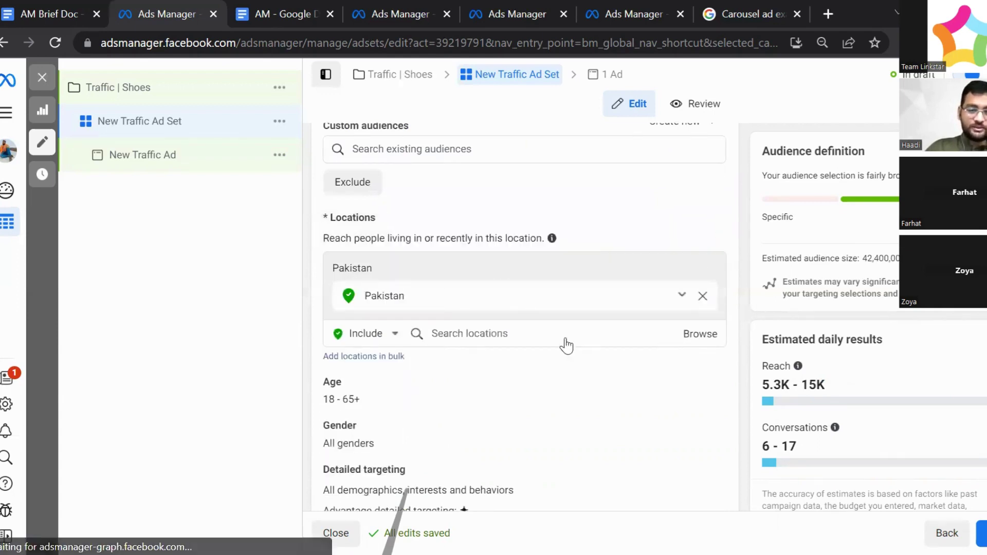
pyautogui.click(556, 310)
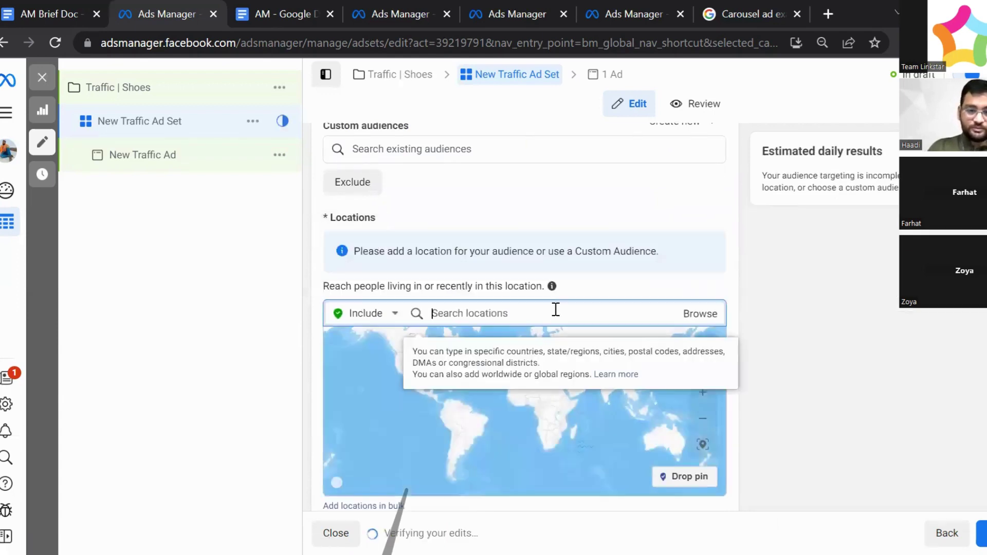
pyautogui.write('Karachi')
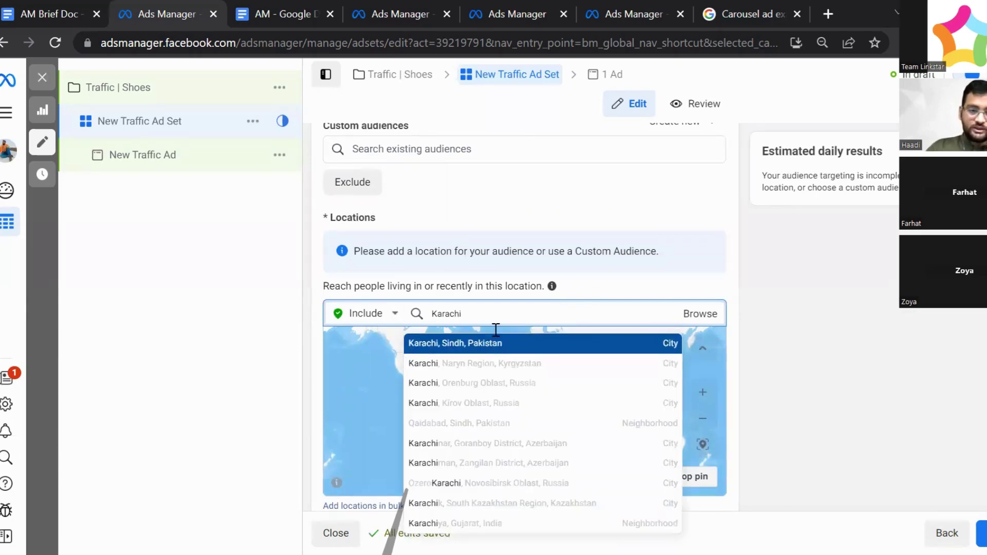
pyautogui.press('Return')
# Step: Add the state Punjab, Pakistan to the audience's included locations
pyautogui.write('Pu')
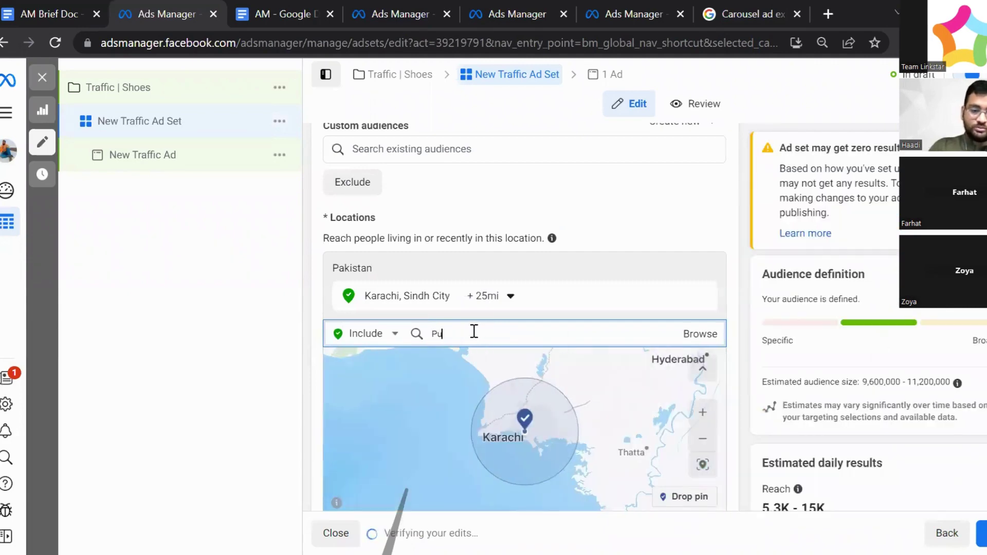
pyautogui.write('njab')
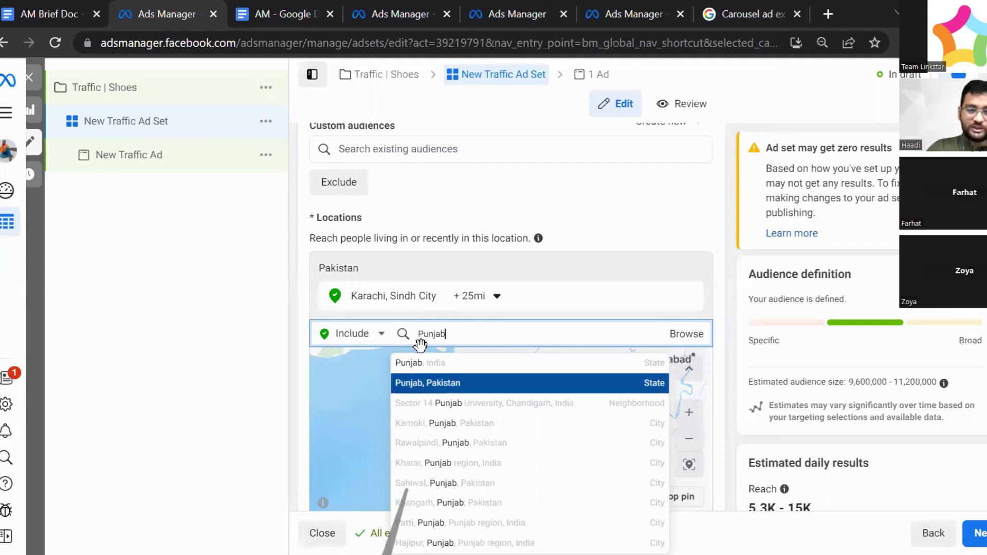
pyautogui.click(431, 388)
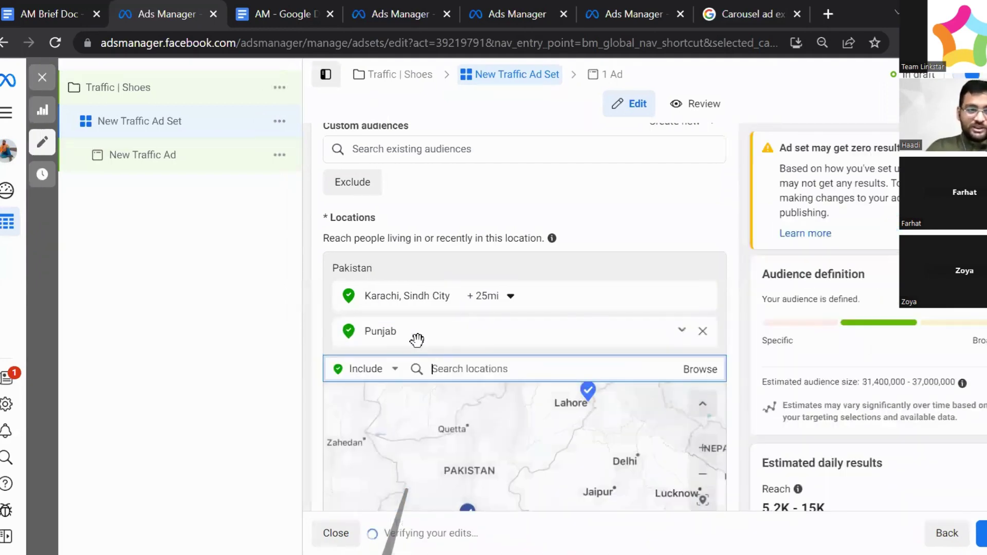
# Step: Review the audience's age, gender and detailed targeting settings, and switch to the AM Brief Doc in Google Docs to consult the targeting brief
pyautogui.scroll(-2, 422, 313)
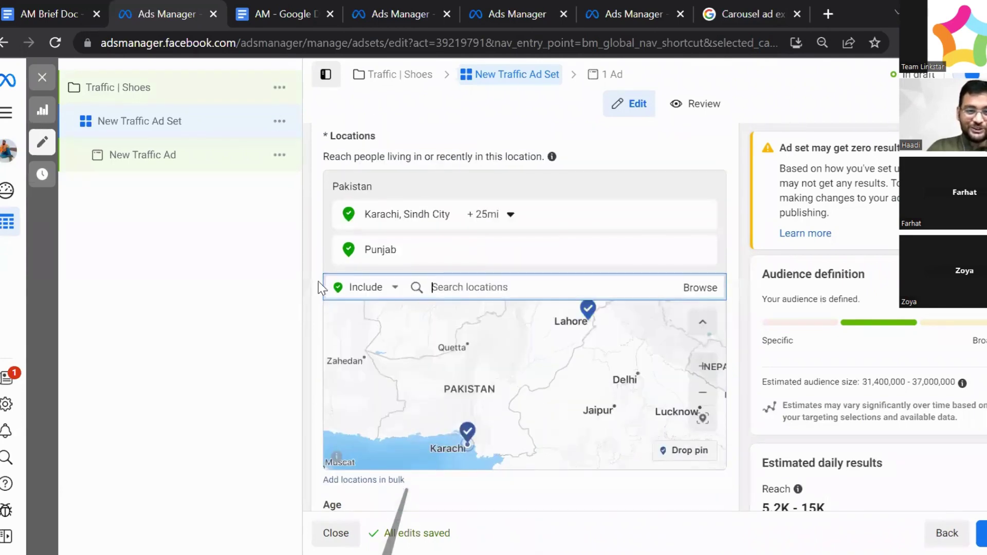
pyautogui.scroll(-3, 318, 287)
pyautogui.scroll(-3, 318, 286)
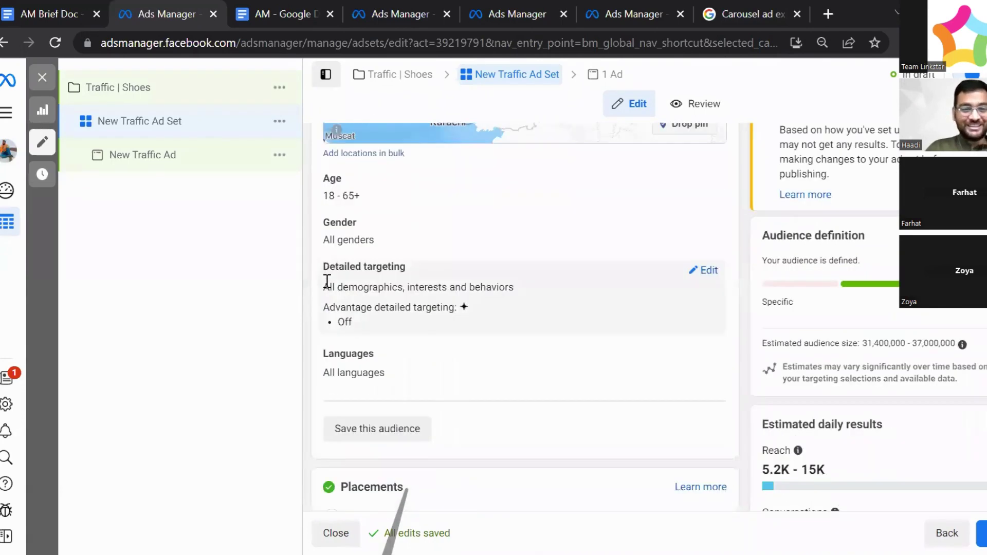
pyautogui.click(66, 7)
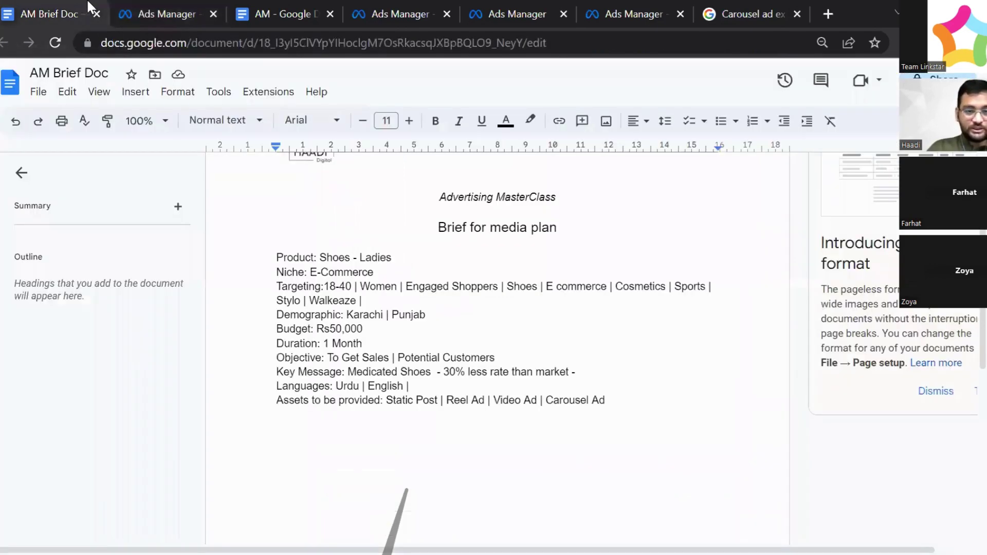
# Step: Switch back to Ads Manager and set the ad set audience's maximum age to 40
pyautogui.click(121, 6)
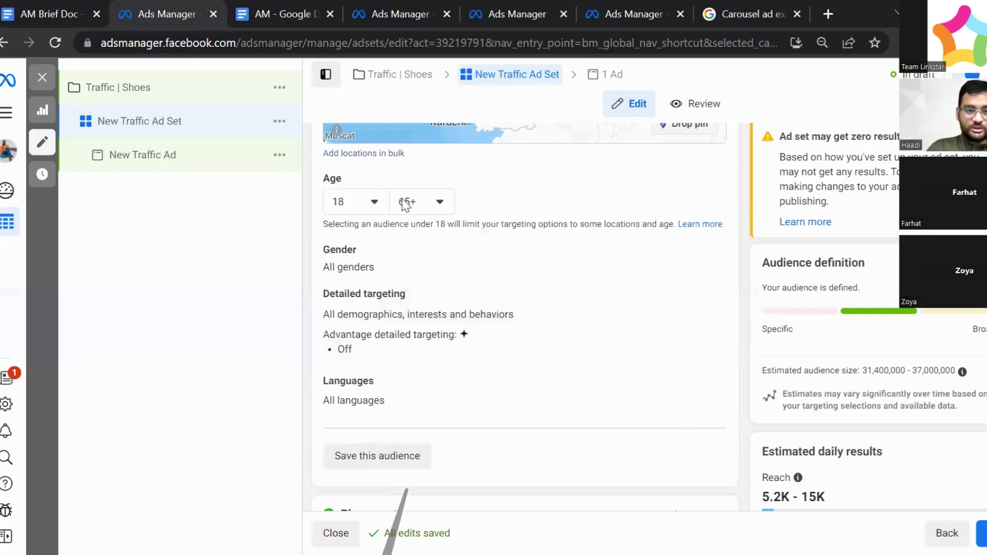
pyautogui.click(406, 205)
pyautogui.scroll(4, 441, 325)
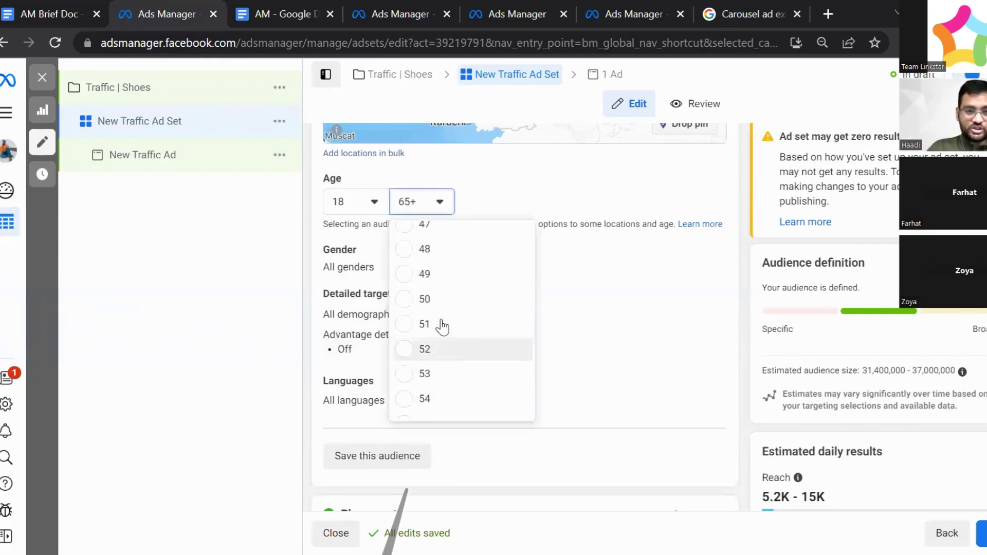
pyautogui.scroll(3, 441, 325)
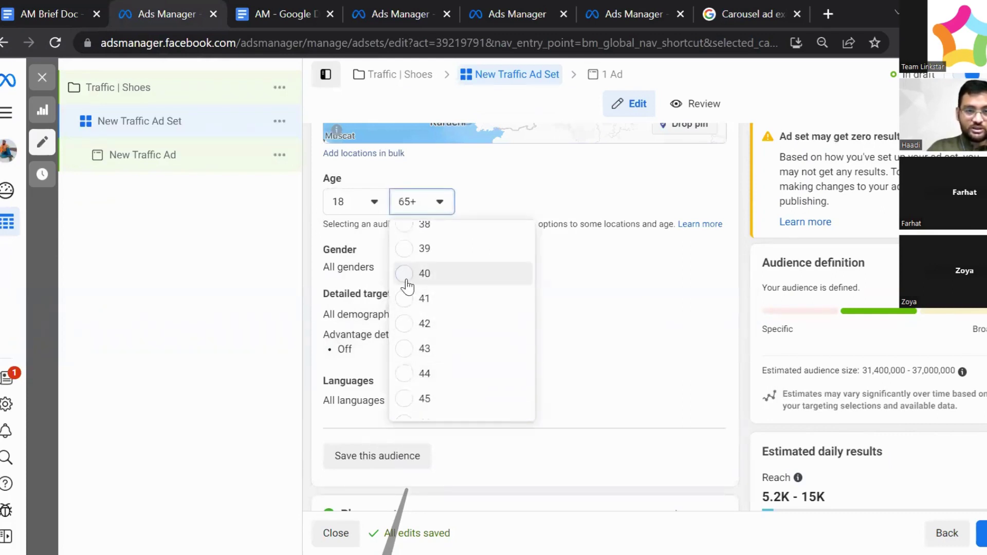
pyautogui.click(406, 282)
# Step: Set the audience's gender to Women
pyautogui.moveTo(359, 255)
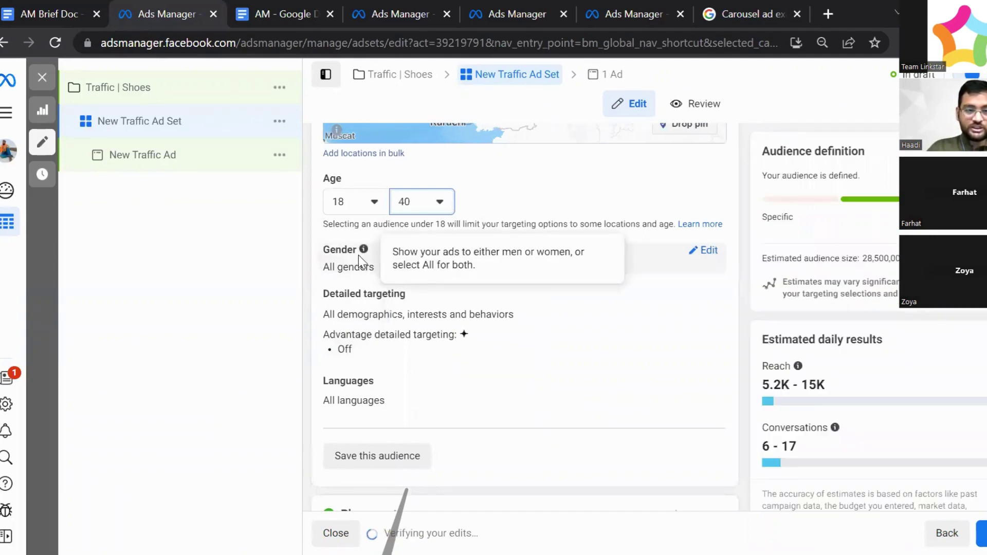
pyautogui.click(704, 252)
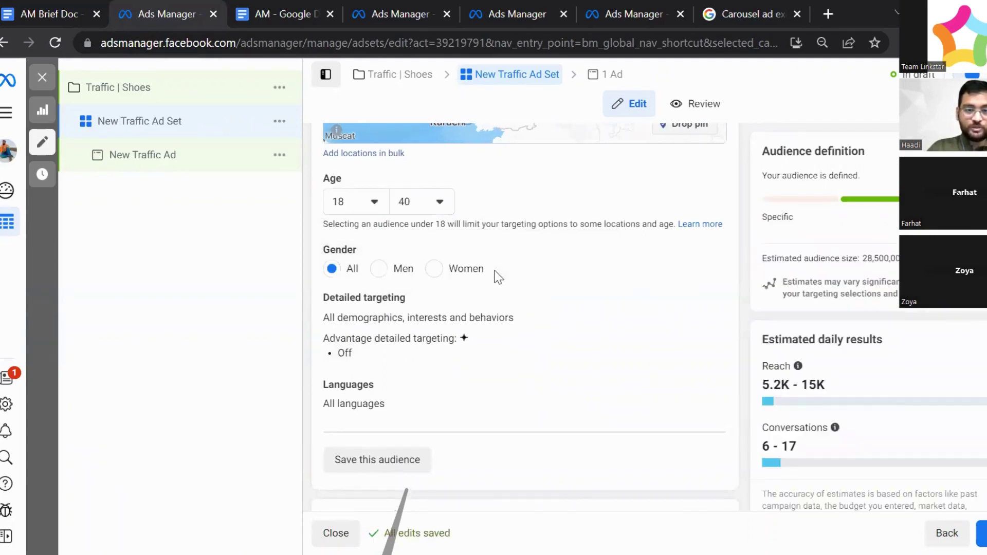
pyautogui.click(438, 271)
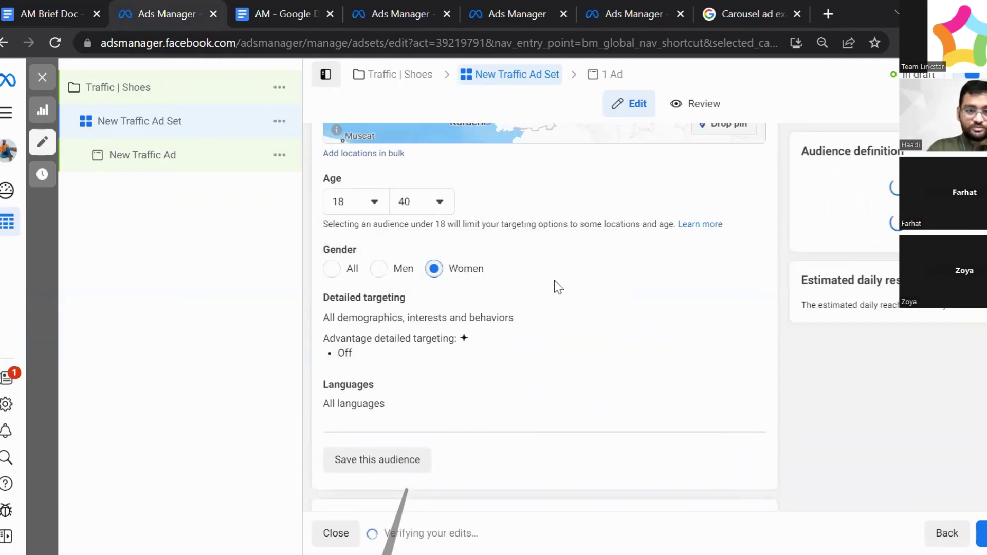
# Step: Examine the audience's estimated daily results, the ad set's zero-results warning and the detailed targeting summary
pyautogui.scroll(-3, 657, 281)
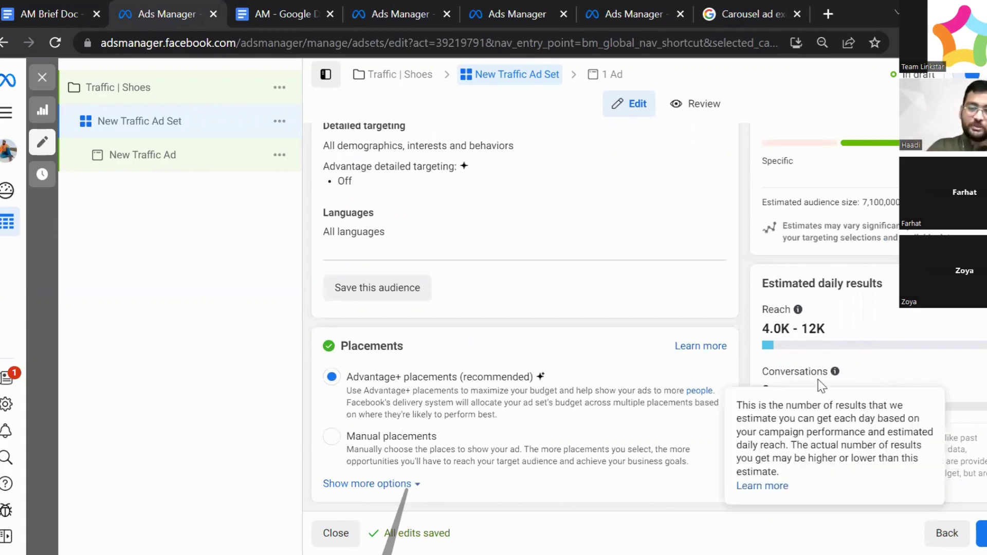
pyautogui.scroll(3, 562, 322)
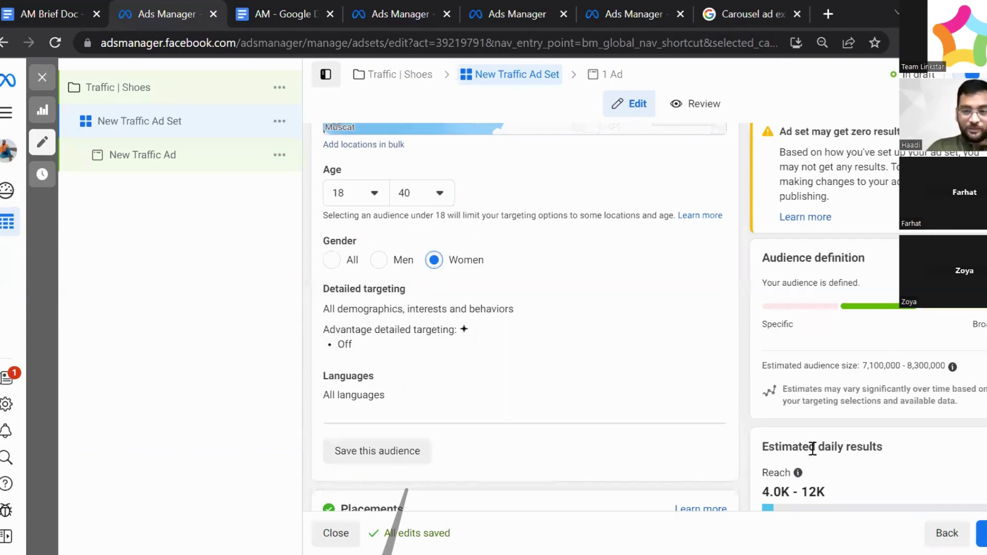
pyautogui.scroll(3, 691, 393)
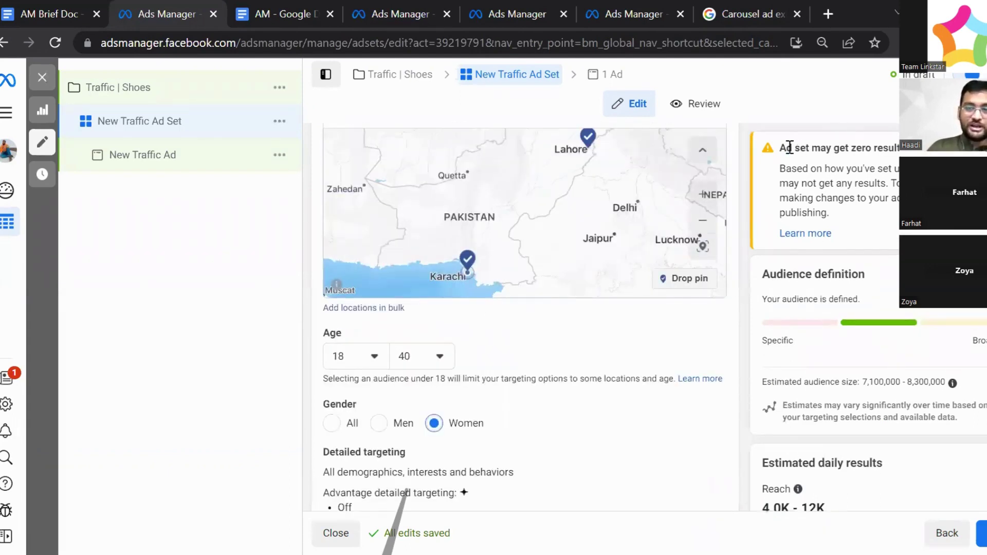
pyautogui.moveTo(790, 148); pyautogui.dragTo(896, 150)
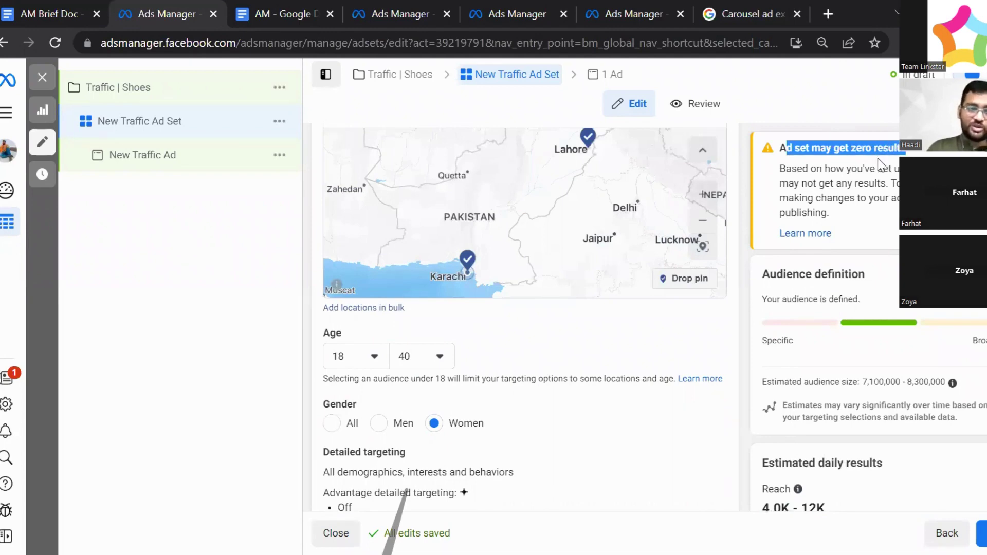
pyautogui.scroll(-7, 541, 248)
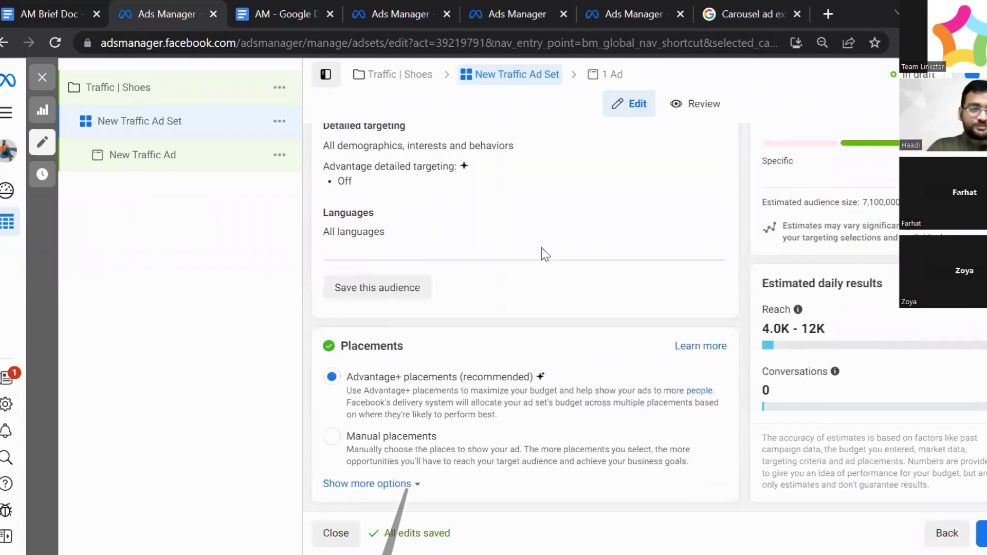
pyautogui.scroll(2, 420, 209)
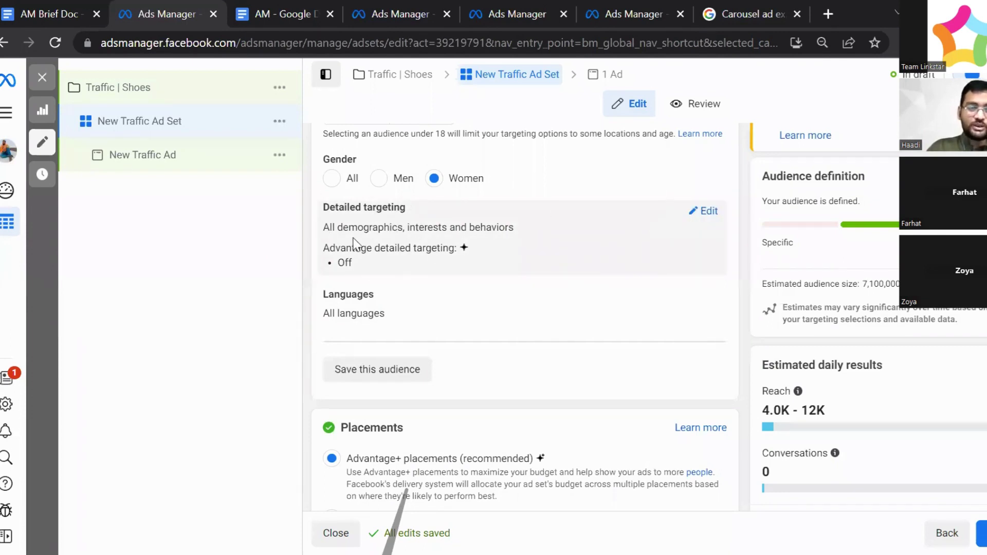
pyautogui.moveTo(340, 230); pyautogui.dragTo(403, 231)
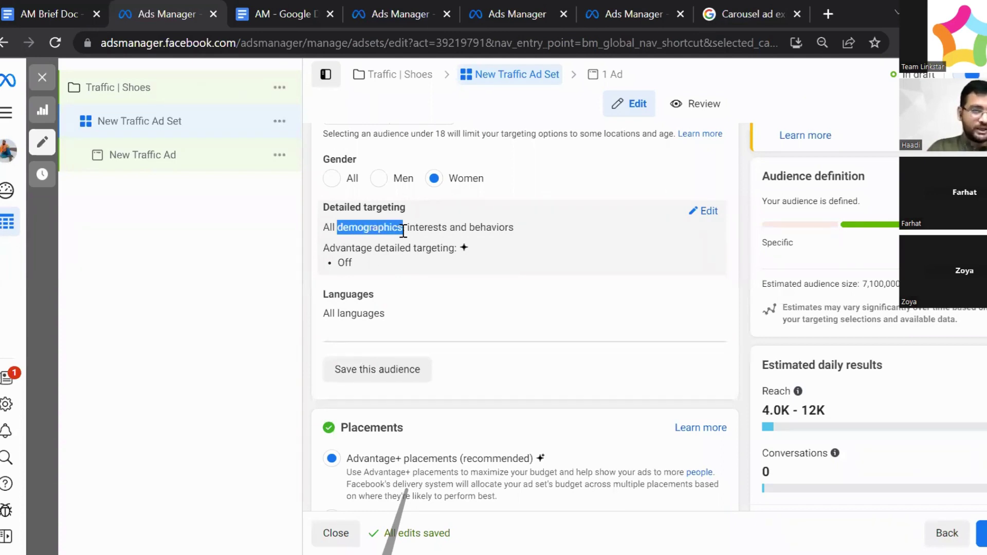
pyautogui.moveTo(407, 225); pyautogui.dragTo(514, 225)
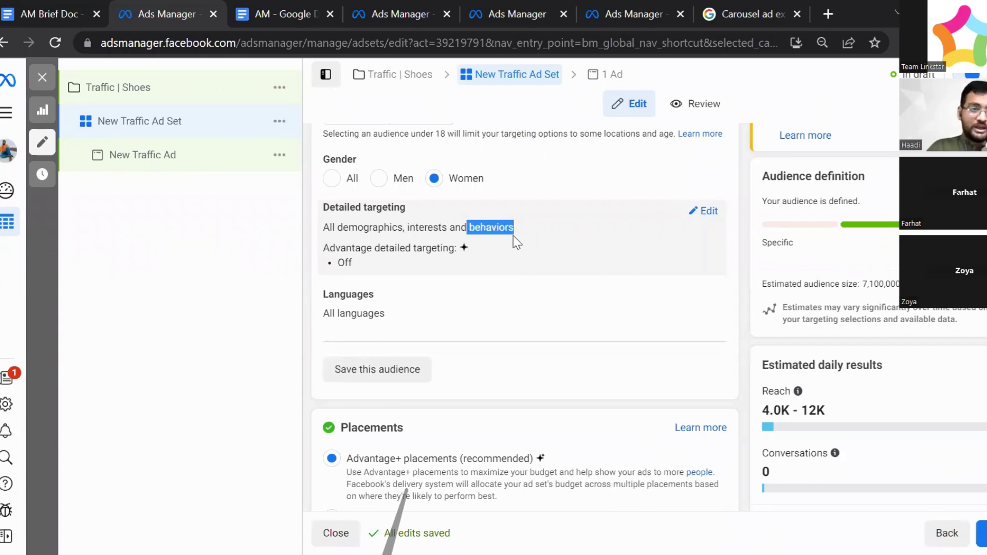
# Step: Open detailed targeting for editing and browse its Demographics categories, including the household income options under Financial
pyautogui.click(707, 212)
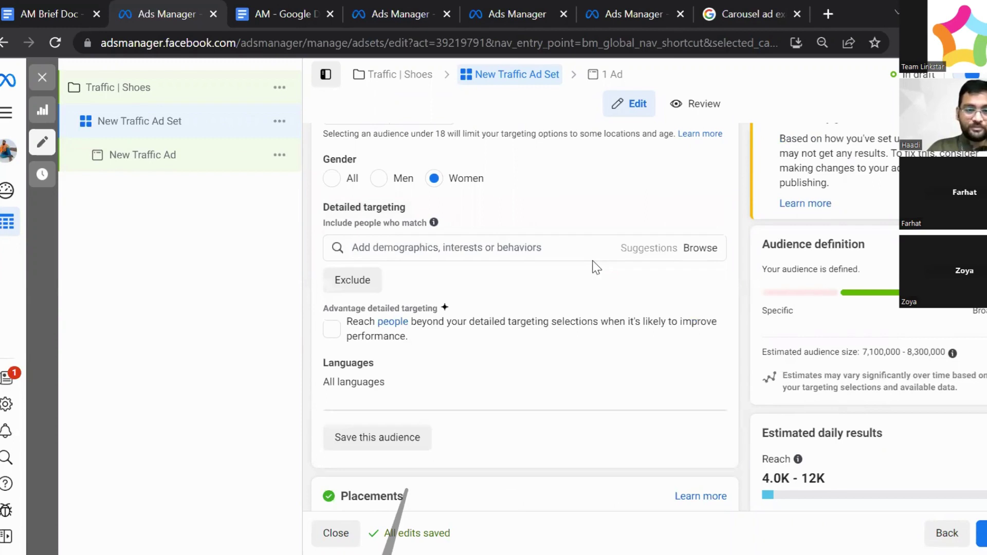
pyautogui.click(525, 254)
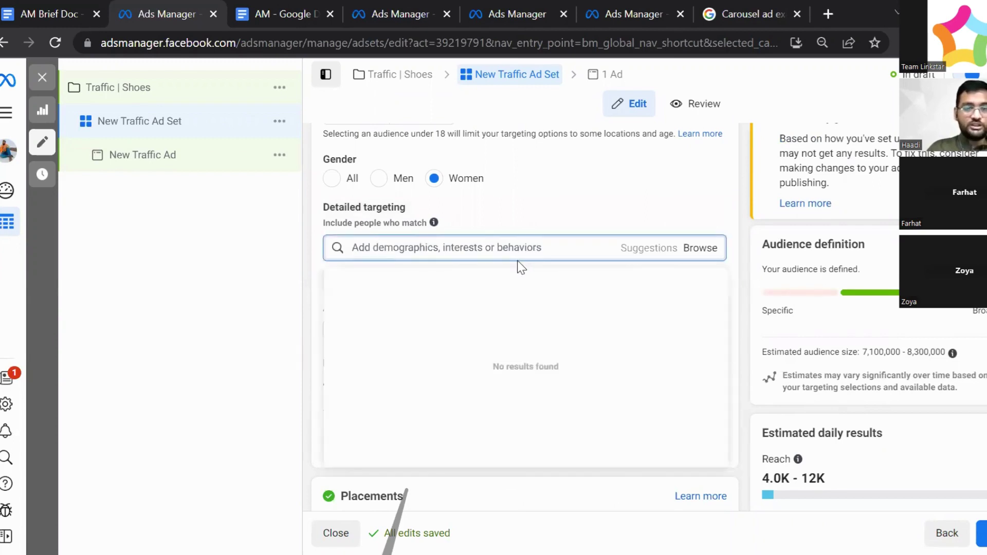
pyautogui.click(689, 247)
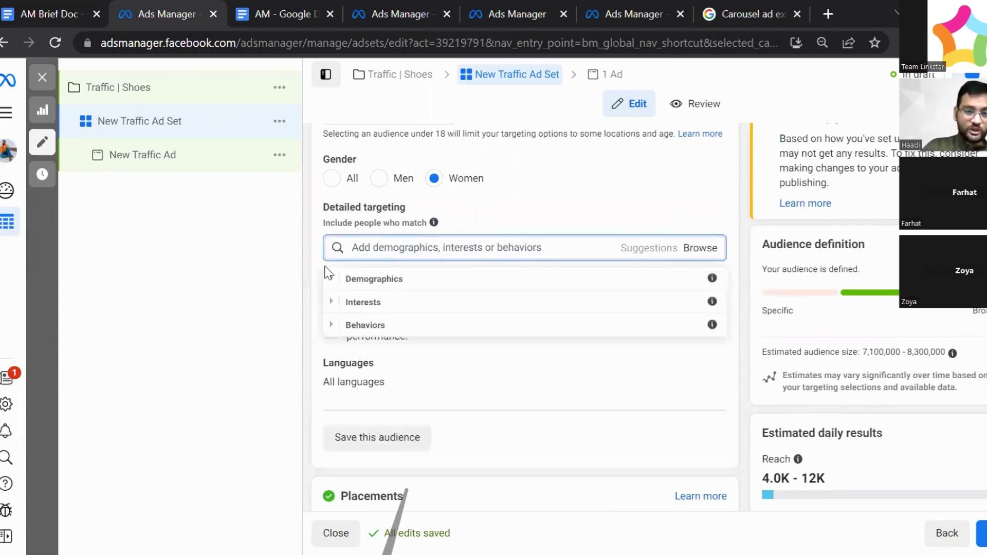
pyautogui.click(333, 280)
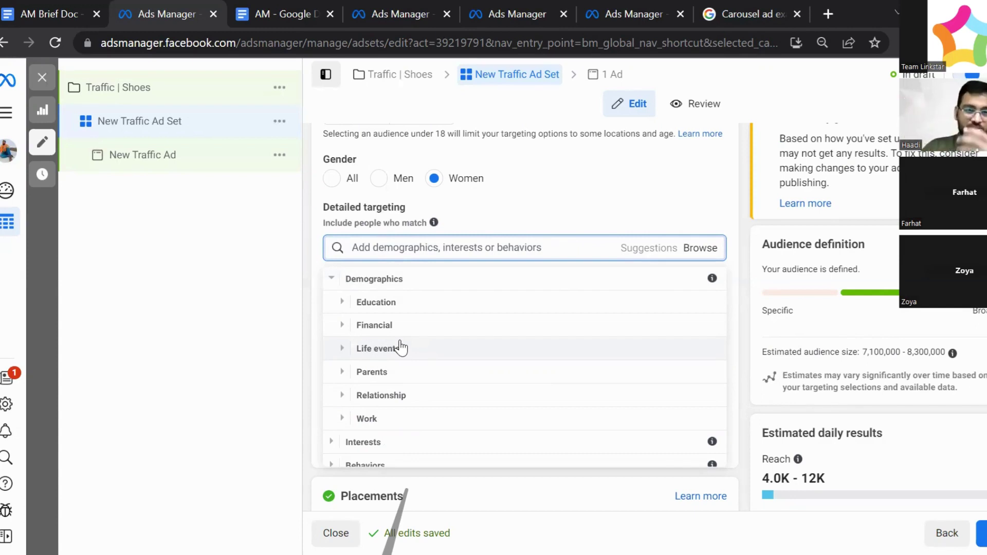
pyautogui.click(349, 335)
pyautogui.click(347, 317)
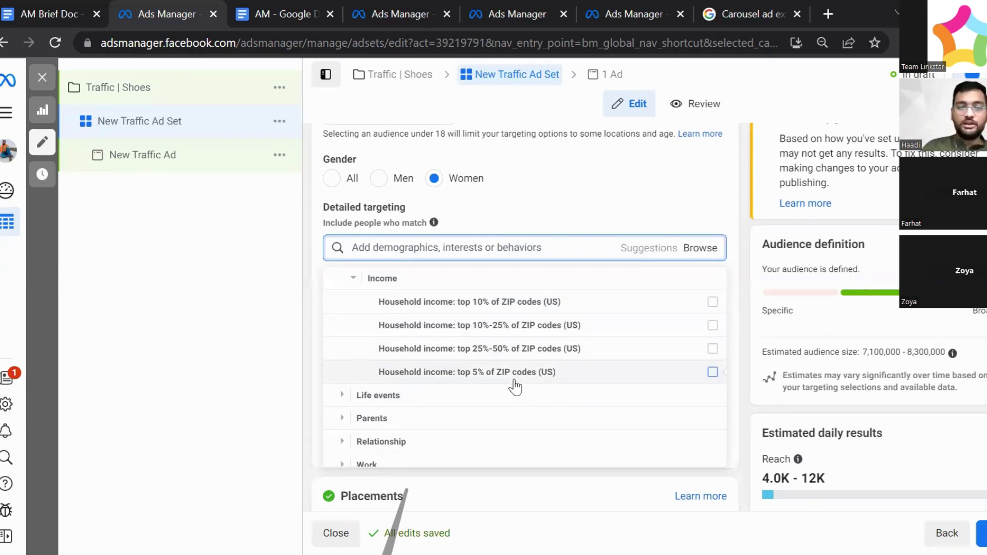
pyautogui.scroll(1, 375, 353)
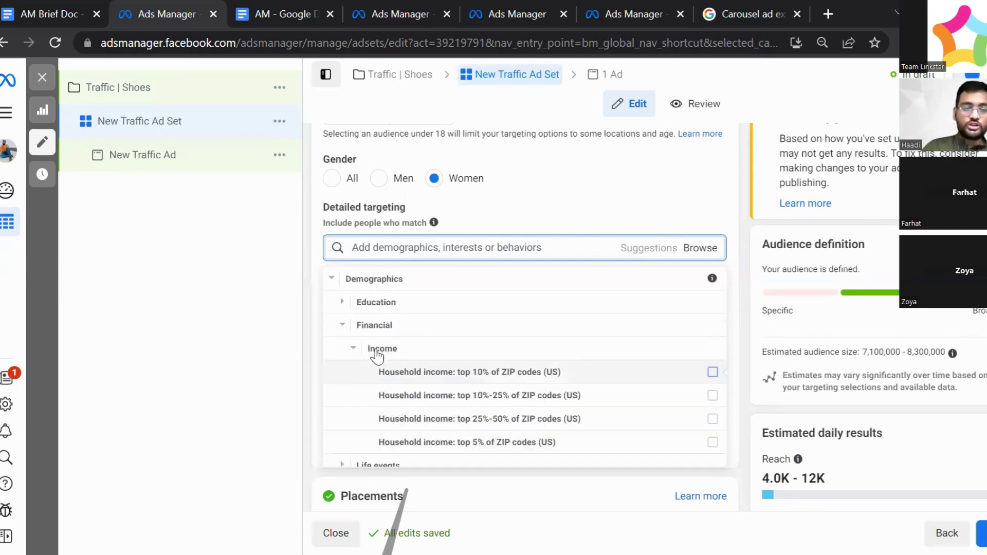
pyautogui.click(346, 353)
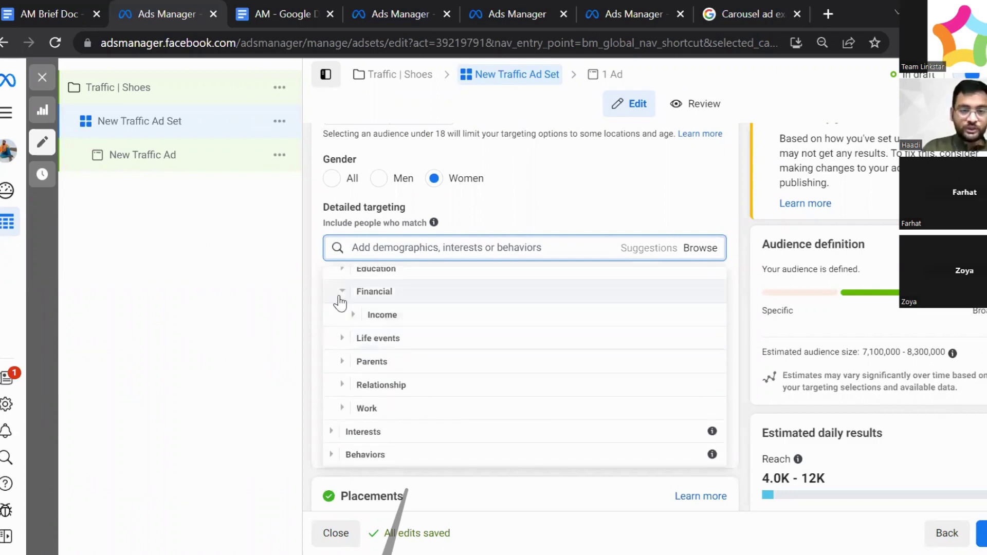
pyautogui.click(342, 296)
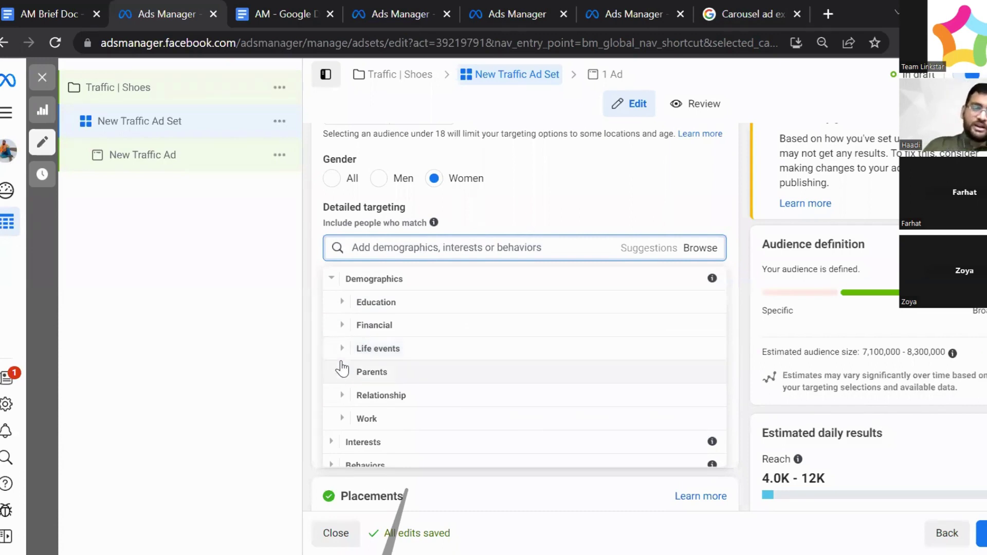
# Step: Review the All parents options under the Parents demographics, and collapse that category
pyautogui.click(342, 372)
pyautogui.click(350, 361)
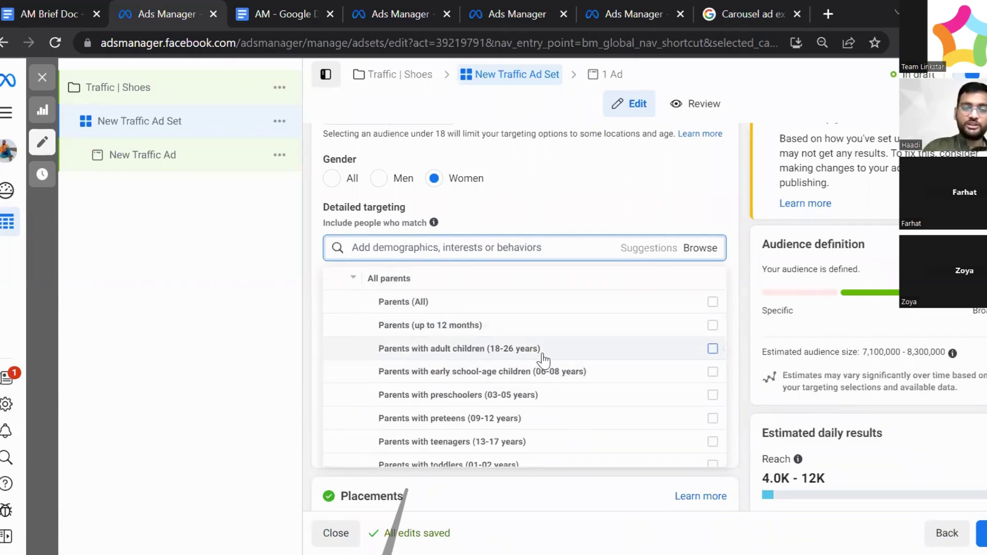
pyautogui.moveTo(375, 367)
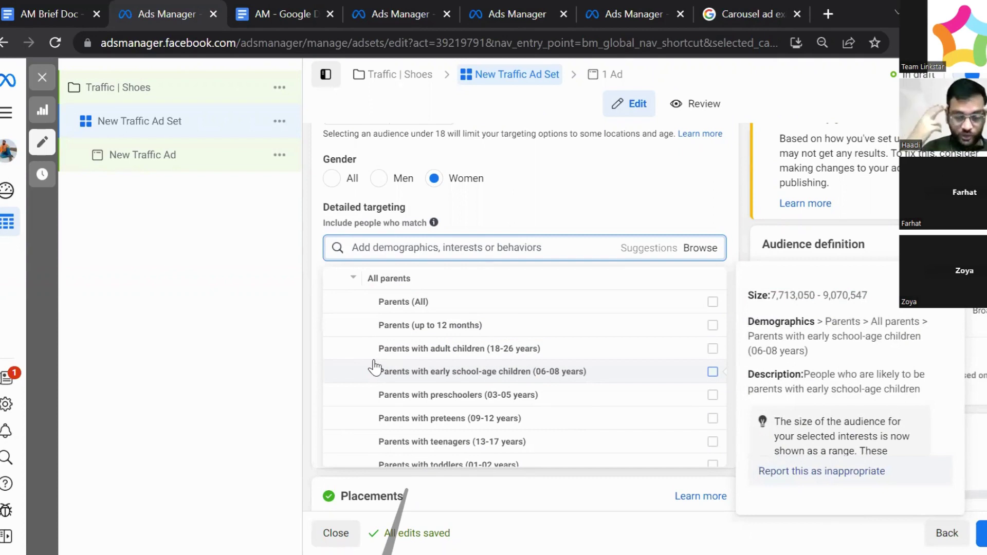
pyautogui.click(354, 280)
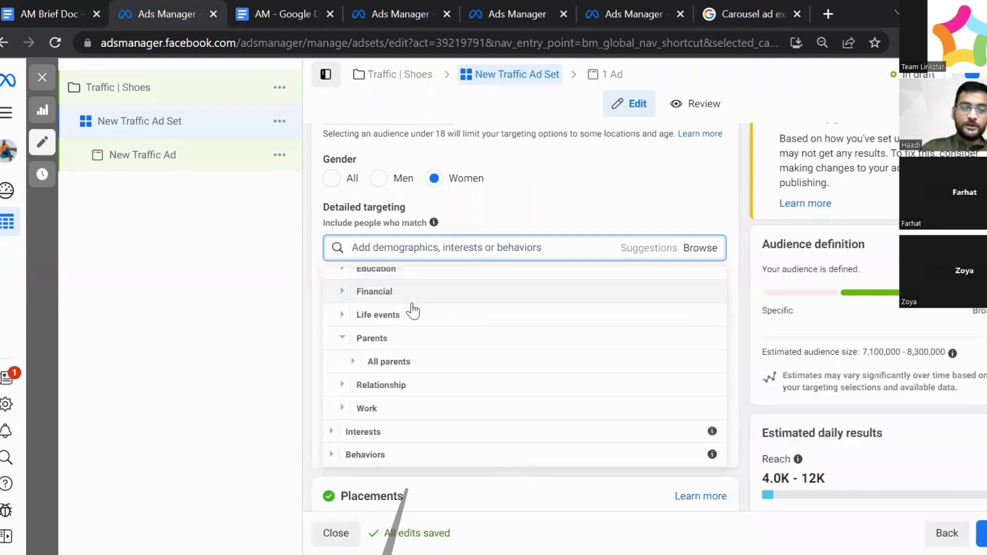
pyautogui.scroll(2, 410, 310)
pyautogui.click(341, 372)
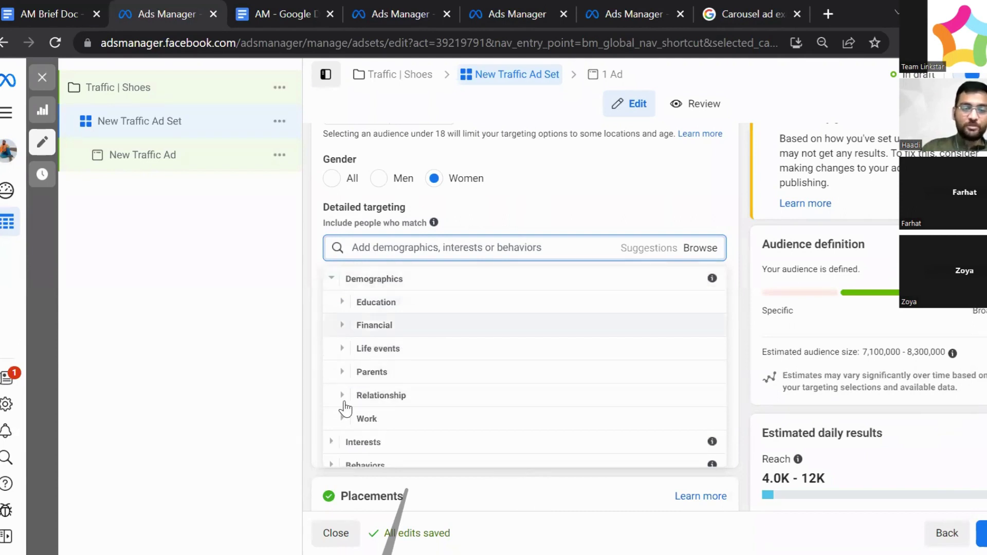
# Step: Look through the top-level Interests categories available for detailed targeting
pyautogui.scroll(-1, 364, 390)
pyautogui.click(337, 440)
pyautogui.scroll(-2, 396, 364)
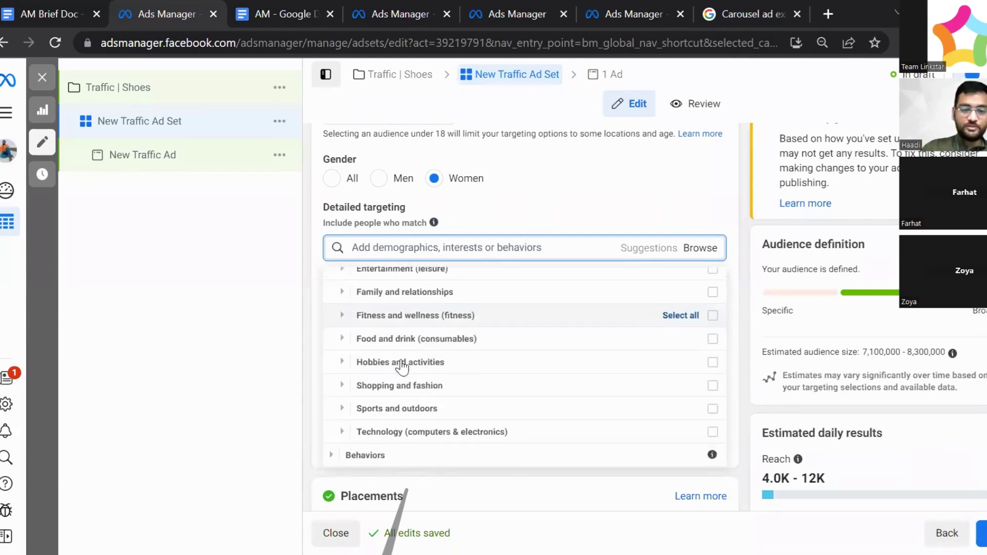
pyautogui.scroll(2, 349, 344)
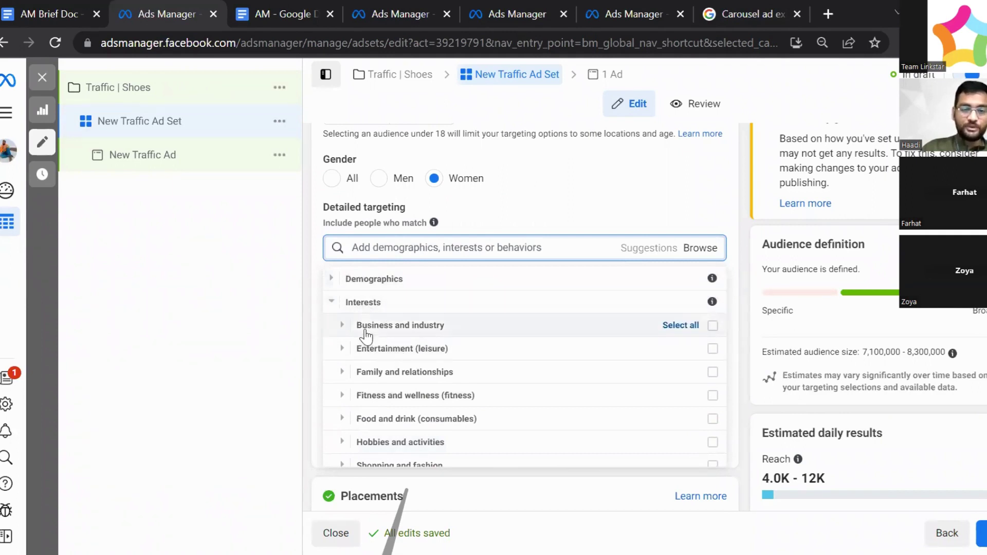
pyautogui.scroll(-2, 425, 334)
pyautogui.scroll(2, 354, 342)
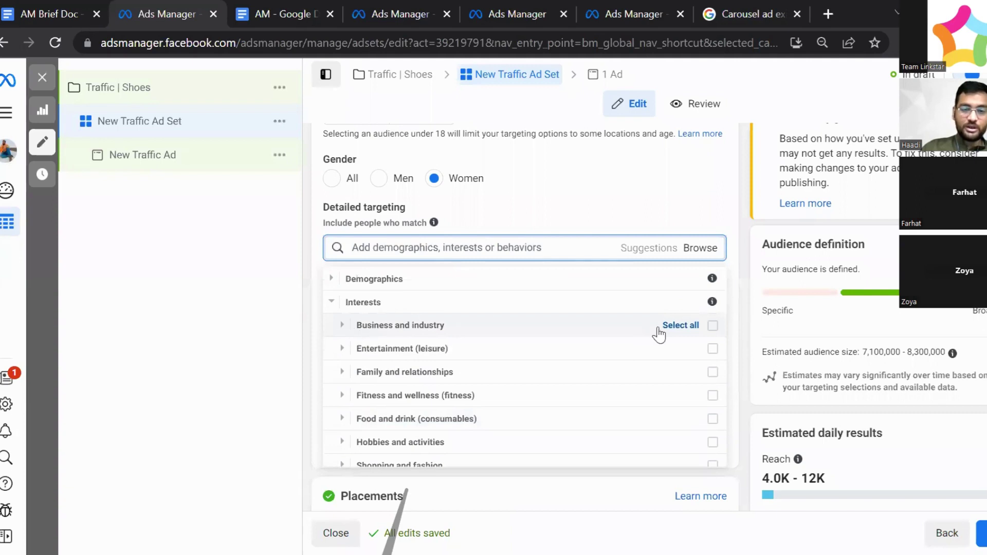
# Step: Try including the whole Business and industry interest category, check the estimated daily results, and remove the category from the targeting
pyautogui.click(713, 325)
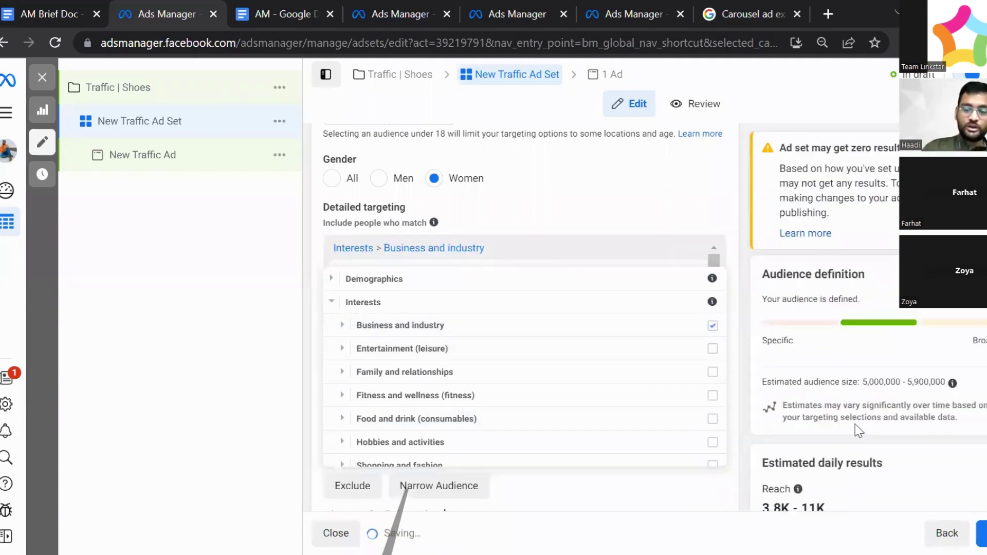
pyautogui.scroll(-5, 801, 366)
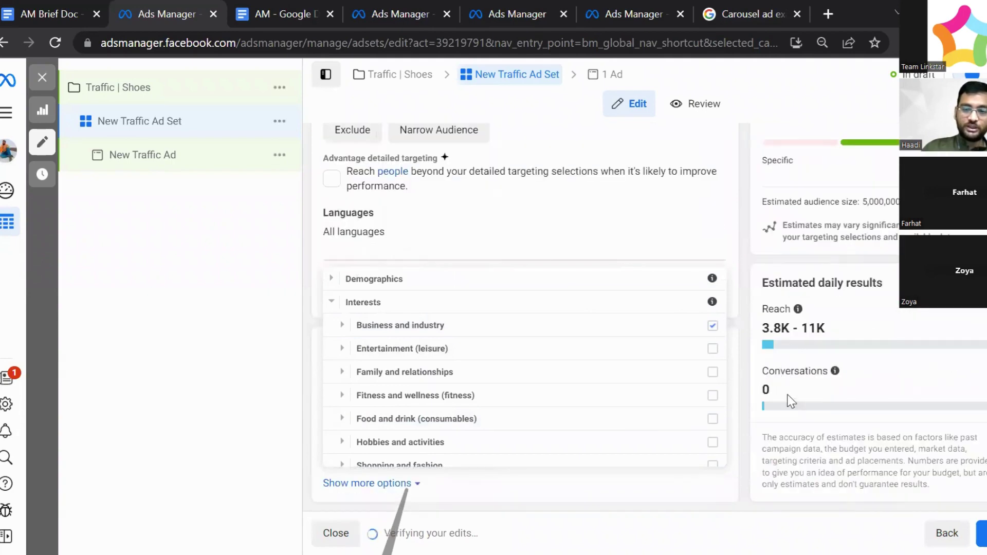
pyautogui.click(712, 326)
# Step: Browse the individual interests within the Business and industry category, and collapse it
pyautogui.click(355, 325)
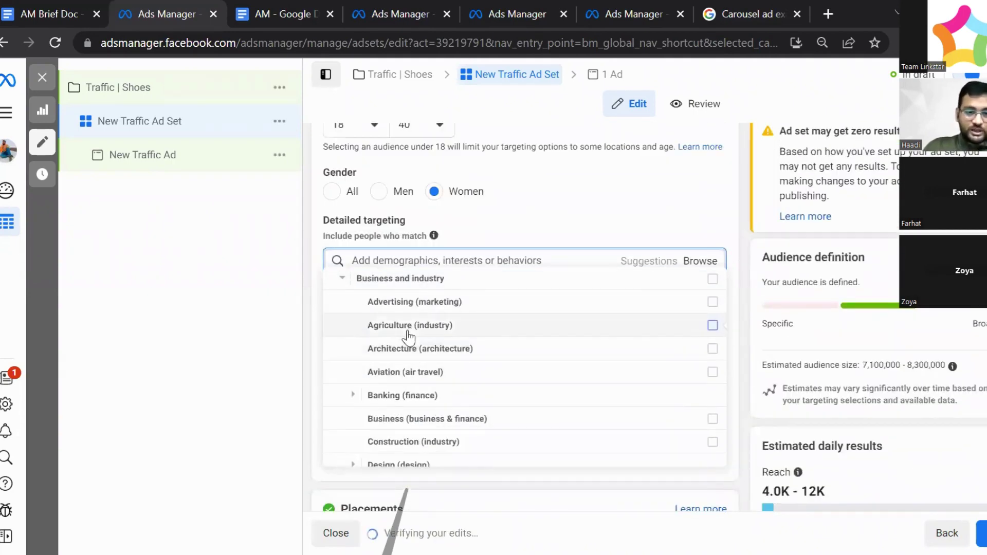
pyautogui.scroll(-3, 396, 396)
pyautogui.scroll(4, 370, 391)
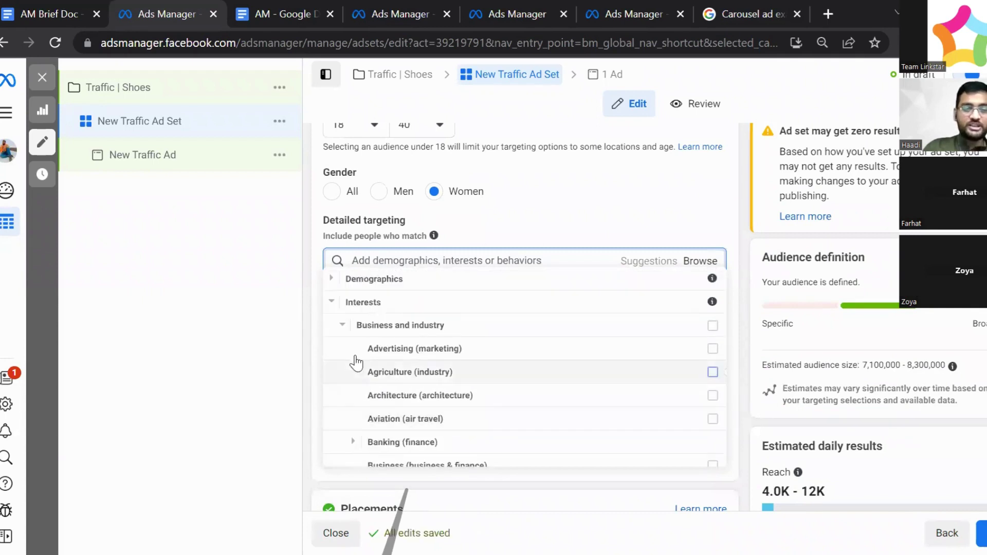
pyautogui.click(339, 326)
# Step: Include the whole Shopping and fashion interest category in the ad set's detailed targeting
pyautogui.scroll(-1, 340, 335)
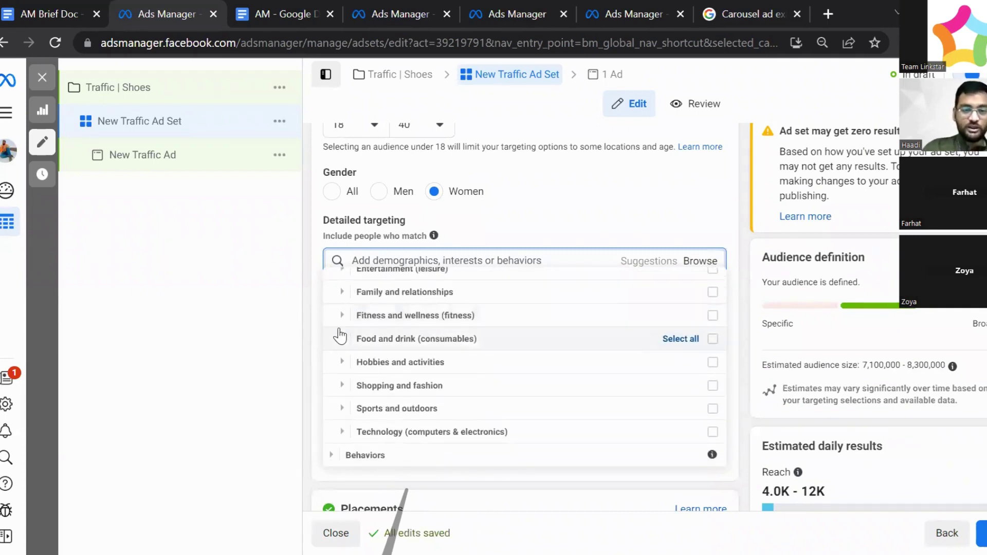
pyautogui.click(342, 387)
pyautogui.scroll(-2, 342, 391)
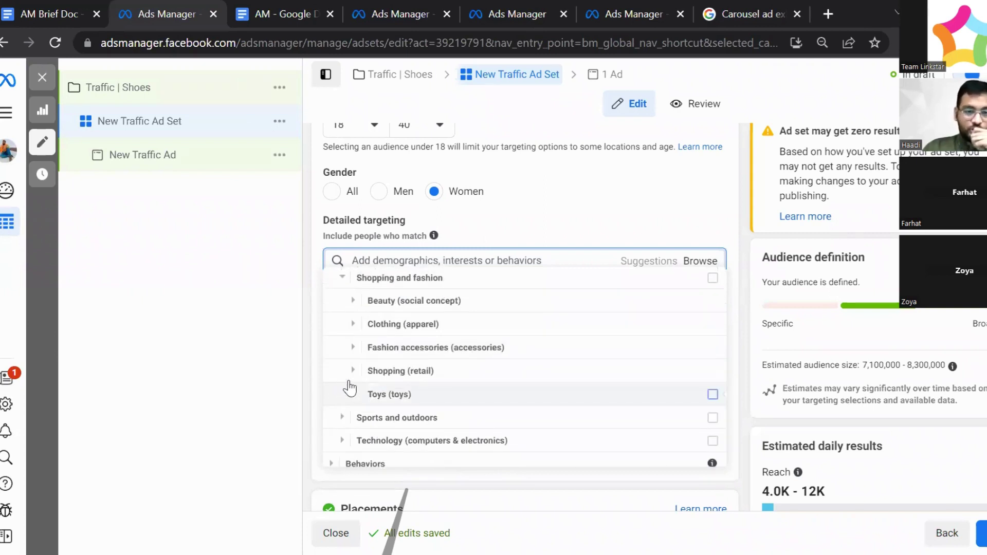
pyautogui.scroll(2, 634, 348)
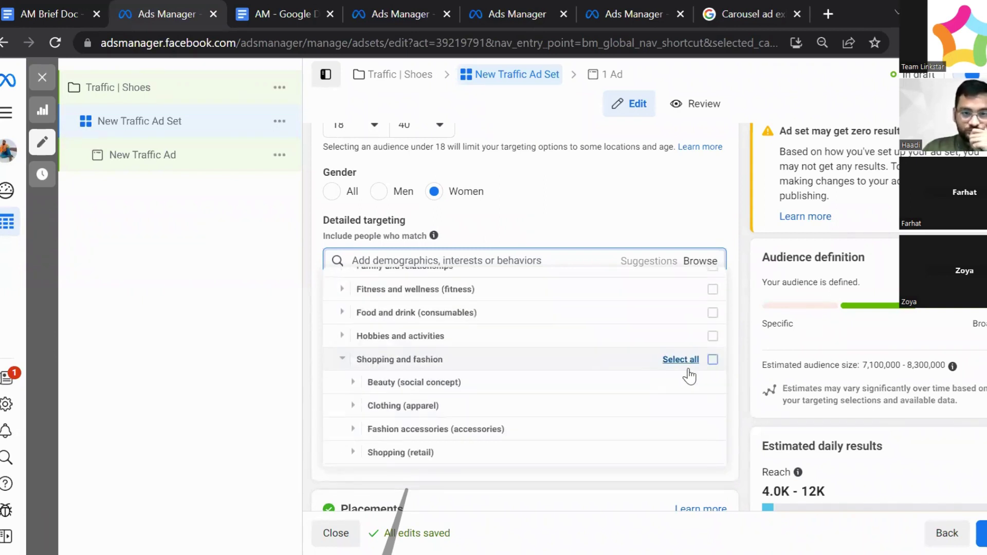
pyautogui.click(476, 366)
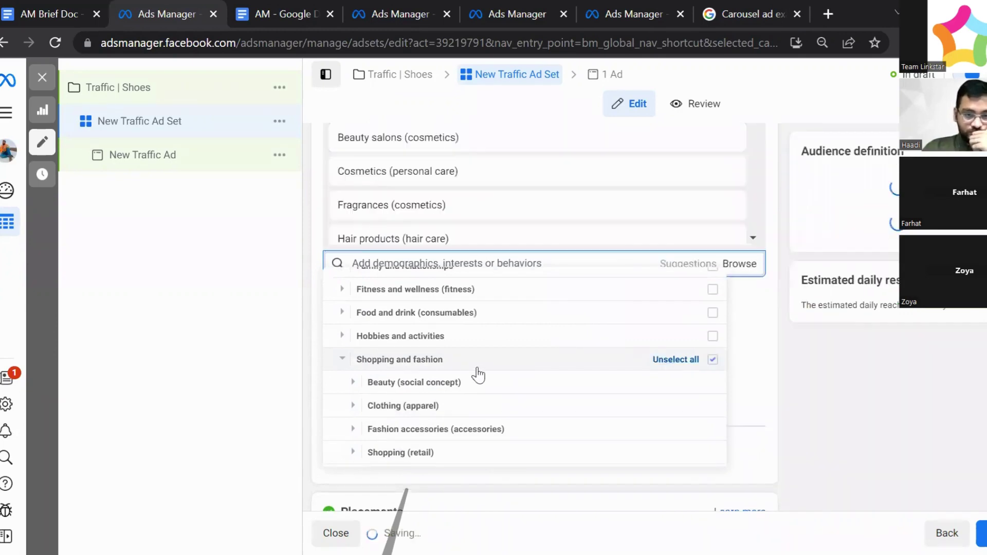
# Step: Browse the Behaviors categories and the Mobile Device User options, and close the targeting browser
pyautogui.scroll(-2, 477, 368)
pyautogui.scroll(-3, 447, 383)
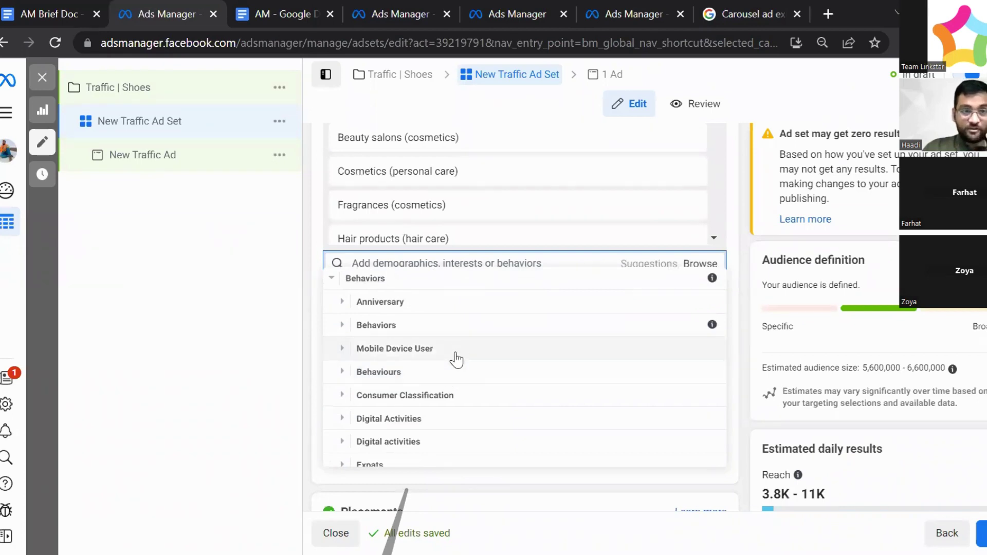
pyautogui.scroll(-3, 448, 354)
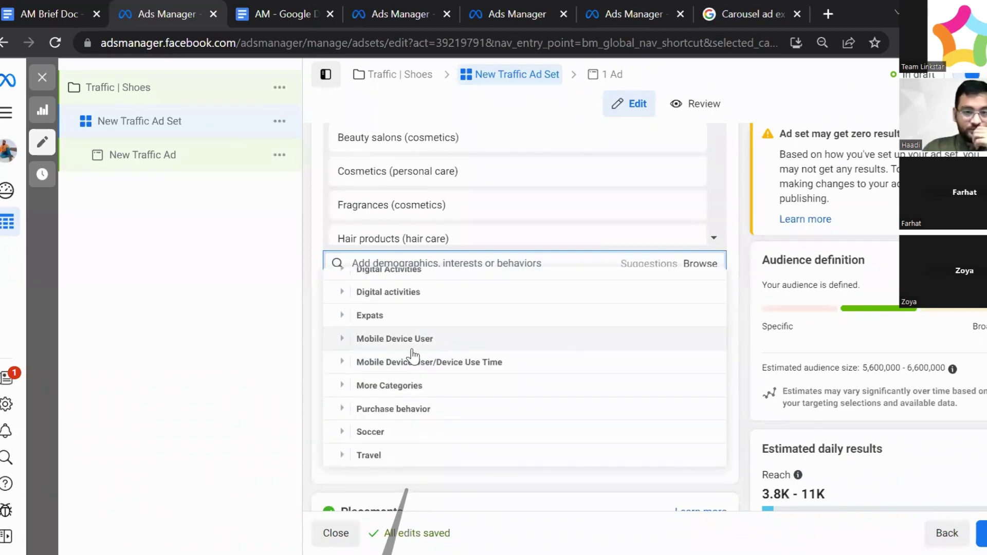
pyautogui.click(342, 338)
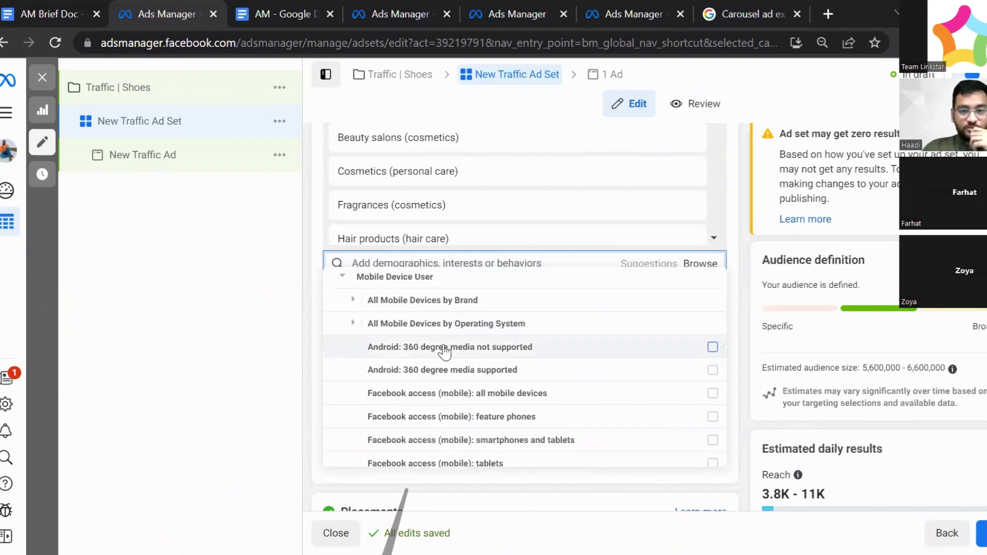
pyautogui.scroll(-2, 443, 348)
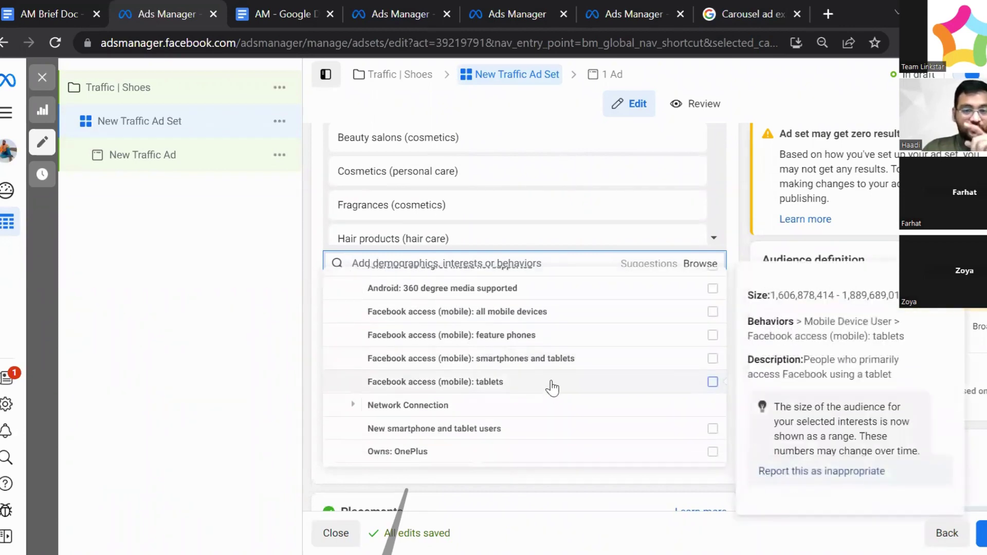
pyautogui.scroll(2, 448, 368)
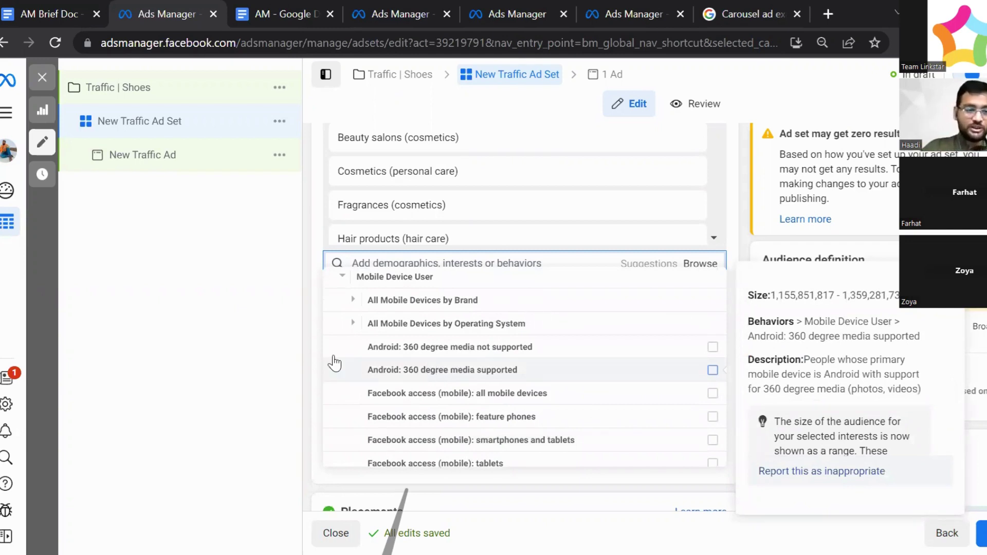
pyautogui.click(318, 228)
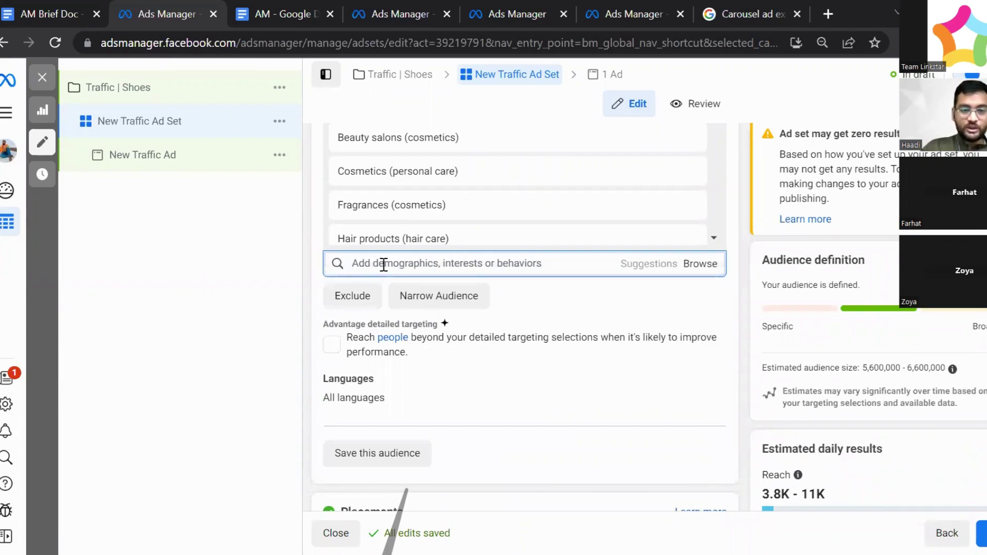
# Step: Look through the included interests, search for Stylo, and add the Stylo Shoes (footwear) interest to detailed targeting
pyautogui.scroll(3, 396, 257)
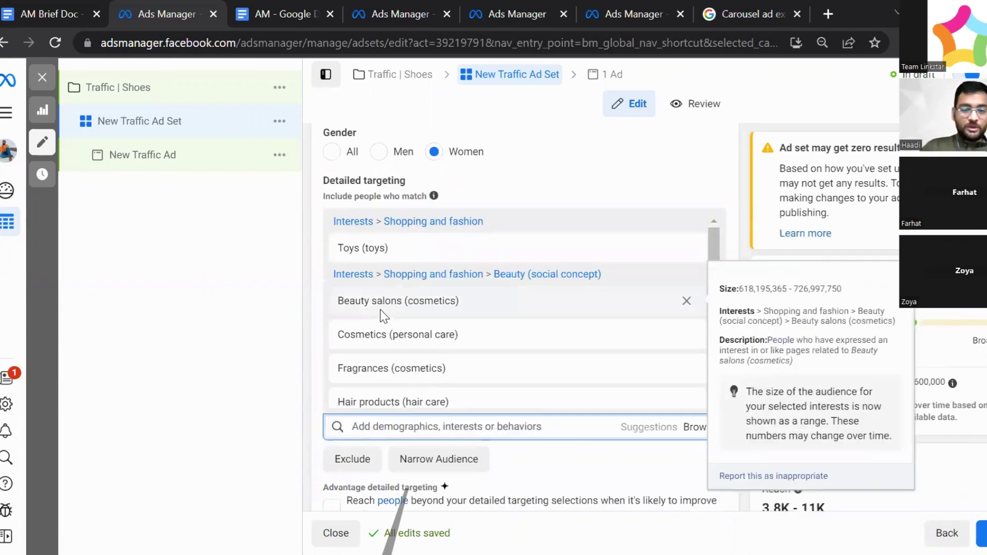
pyautogui.scroll(-2, 449, 316)
pyautogui.scroll(-8, 449, 316)
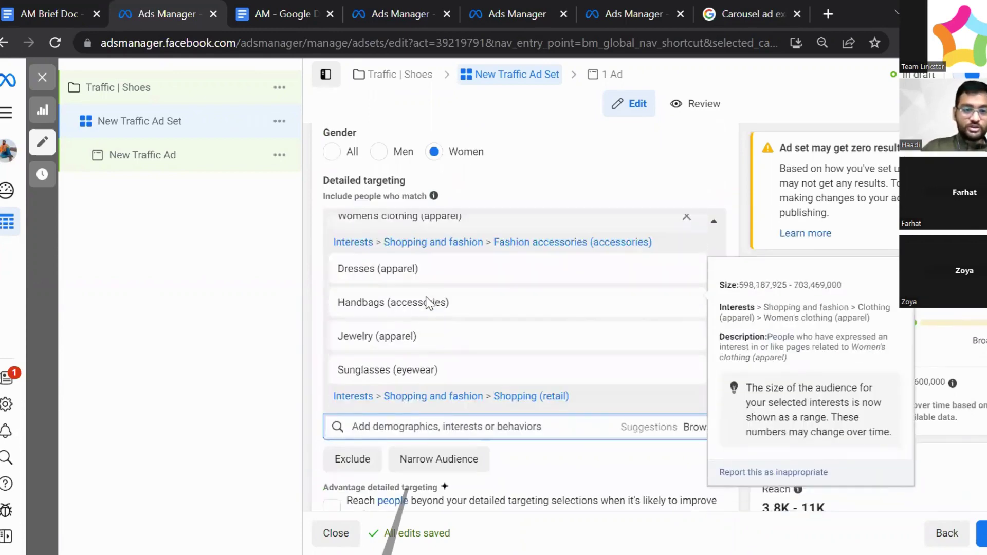
pyautogui.scroll(-3, 425, 296)
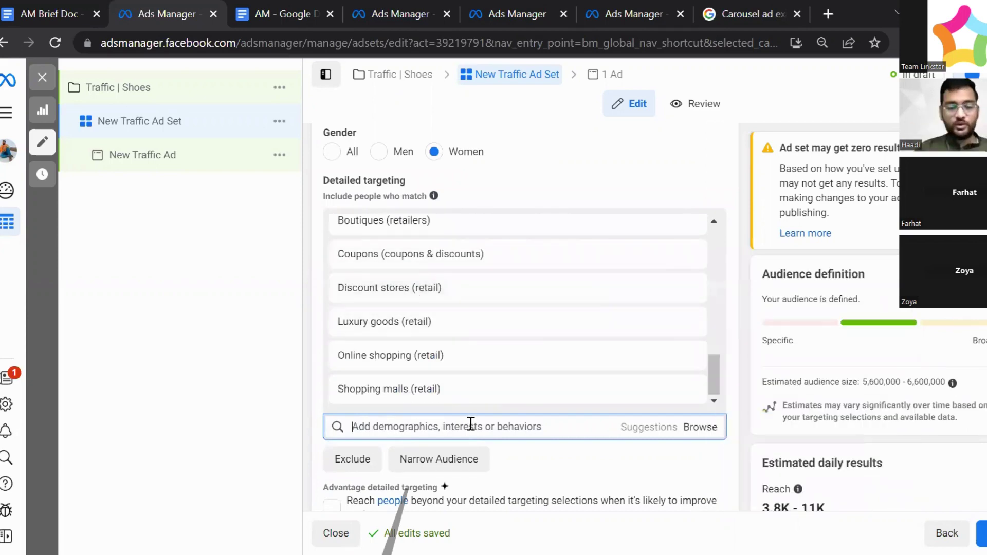
pyautogui.write('Stylpo')
pyautogui.scroll(-5, 444, 370)
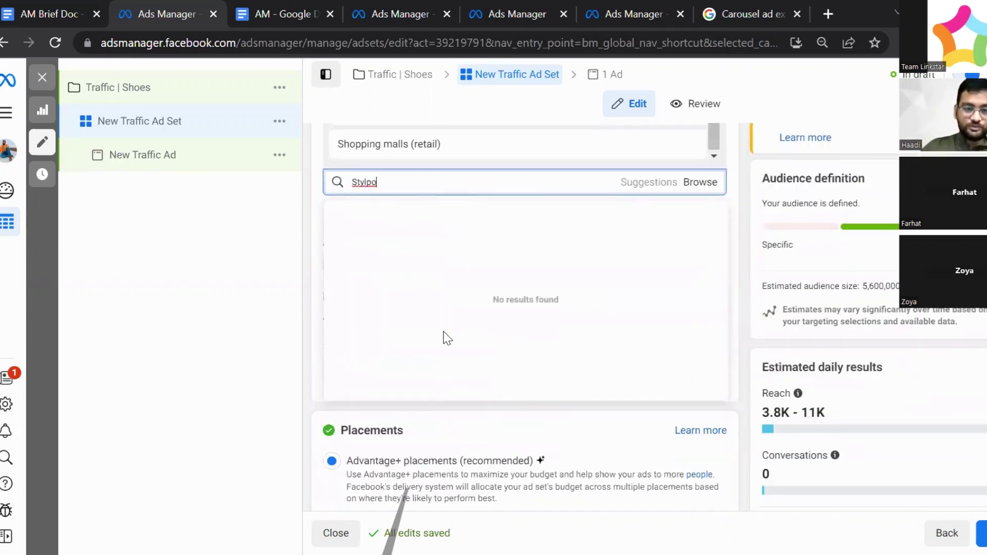
pyautogui.press('BackSpace')
pyautogui.press('BackSpace')
pyautogui.write('o')
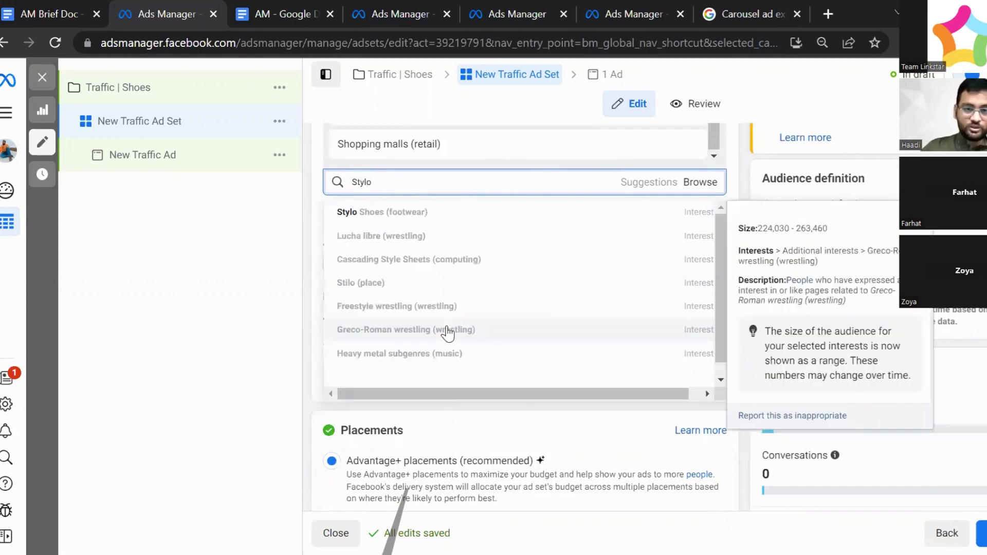
pyautogui.click(405, 220)
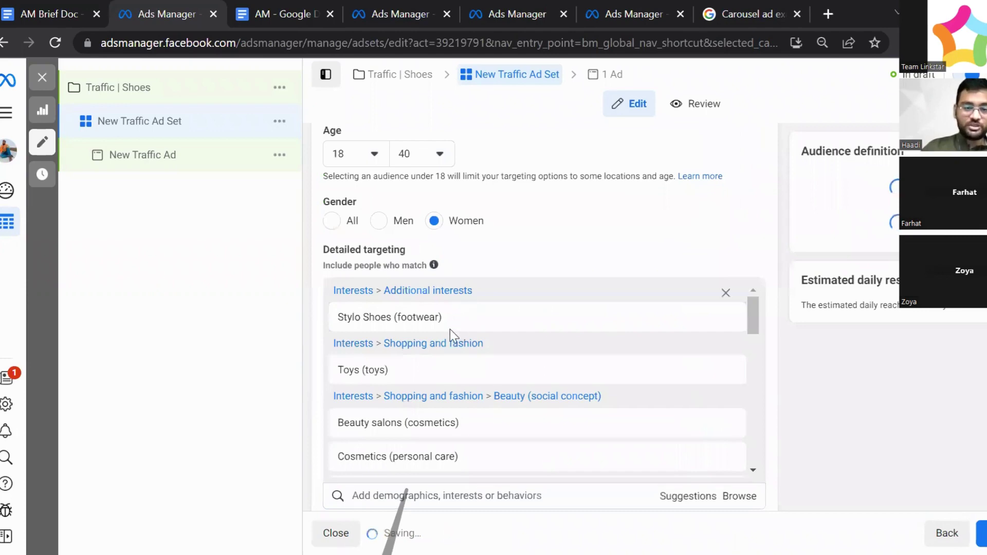
# Step: Search detailed targeting for Walkeaze, clear that term, and search for Medicated
pyautogui.scroll(-2, 450, 334)
pyautogui.scroll(-5, 448, 342)
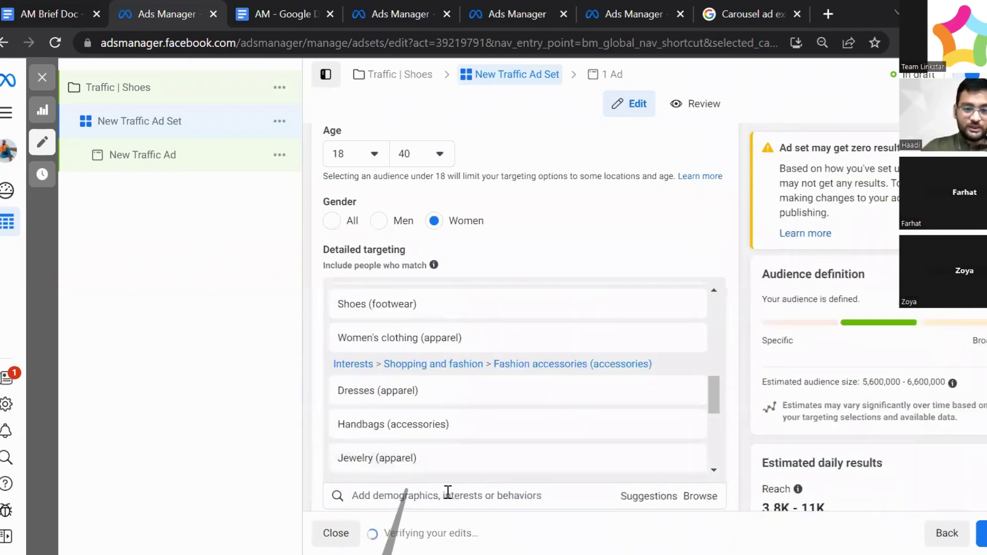
pyautogui.scroll(-3, 422, 388)
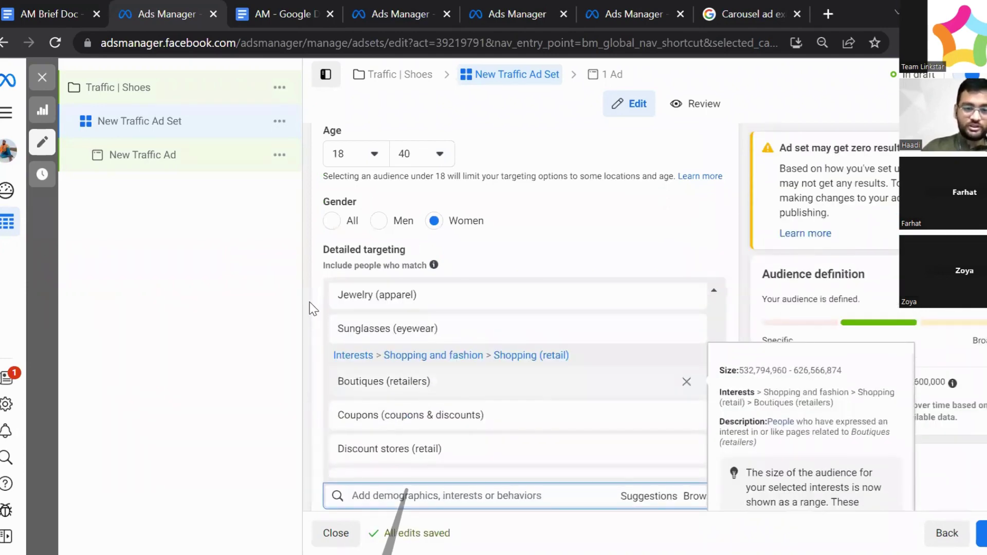
pyautogui.write('Walk')
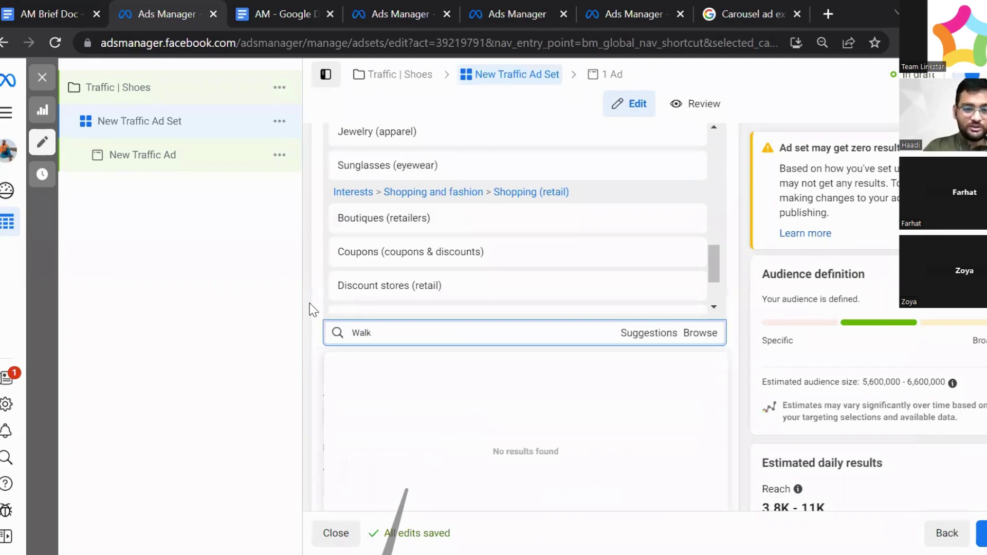
pyautogui.write('e')
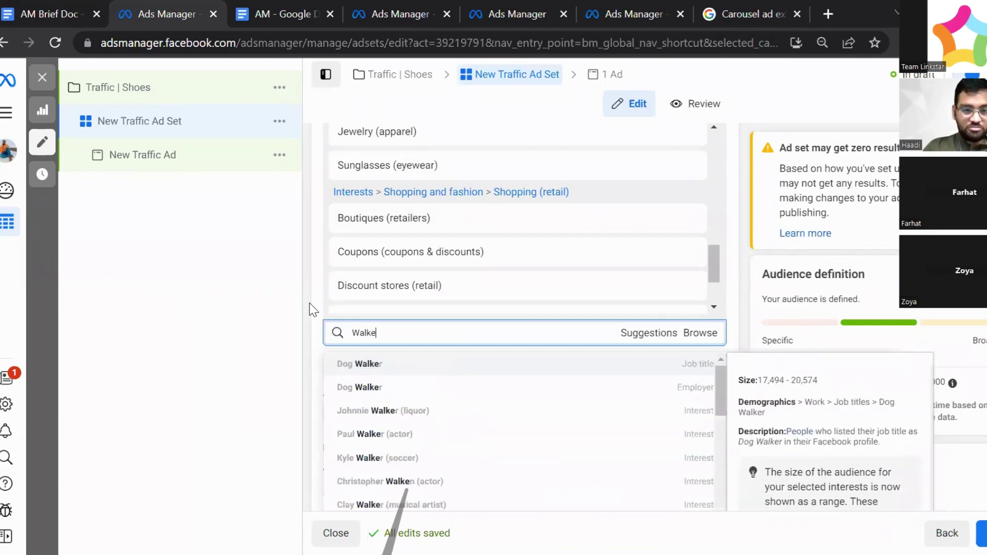
pyautogui.write('aze')
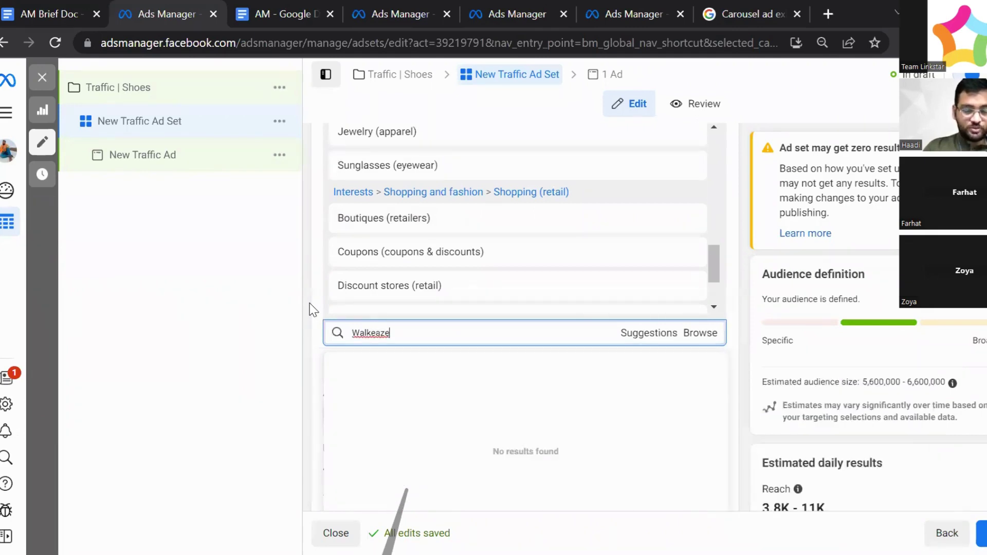
pyautogui.press('BackSpace')
pyautogui.press('BackSpace')
pyautogui.press('BackSpace')
pyautogui.press('BackSpace')
pyautogui.press('BackSpace')
pyautogui.press('BackSpace')
pyautogui.press('BackSpace')
pyautogui.press('BackSpace')
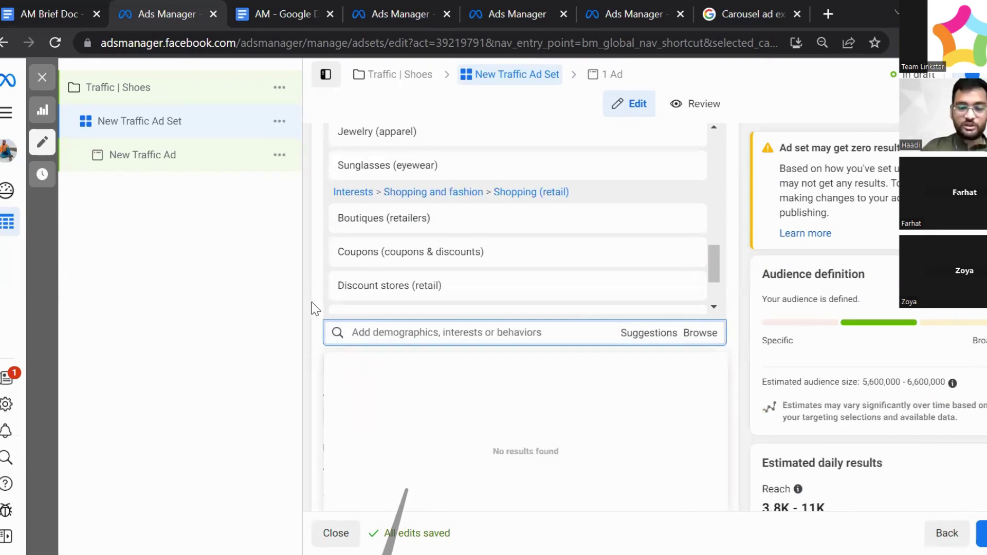
pyautogui.write('Medicated')
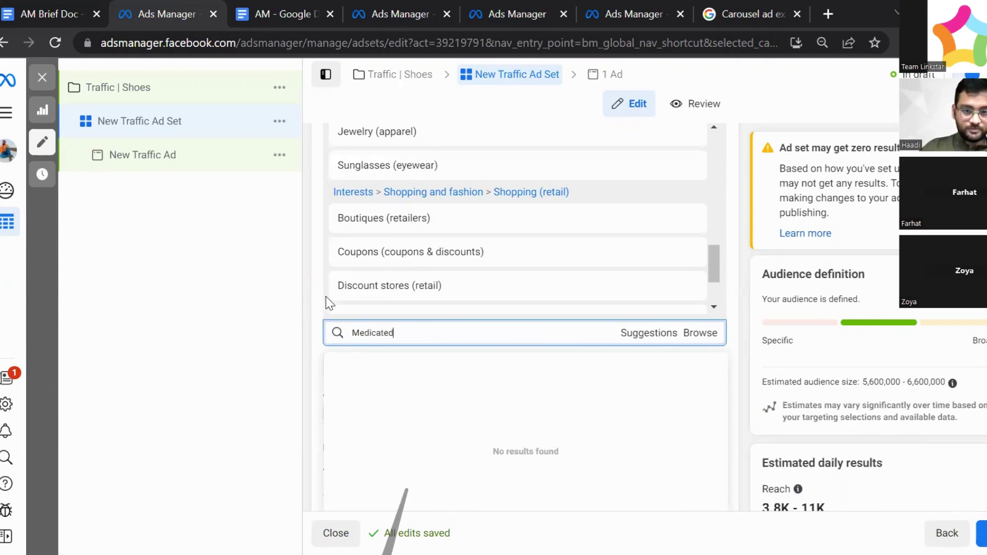
pyautogui.scroll(-3, 415, 189)
# Step: Replace the targeting search term with Shoes and include the Bata Shoes (footwear) interest
pyautogui.press('BackSpace')
pyautogui.press('BackSpace')
pyautogui.press('BackSpace')
pyautogui.press('BackSpace')
pyautogui.press('BackSpace')
pyautogui.press('BackSpace')
pyautogui.press('BackSpace')
pyautogui.press('BackSpace')
pyautogui.press('BackSpace')
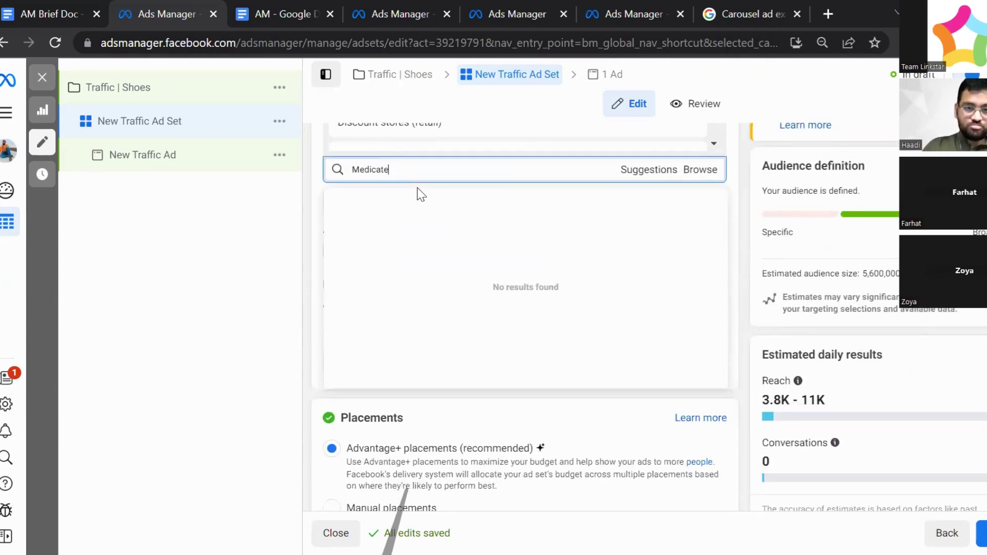
pyautogui.write('Shoes')
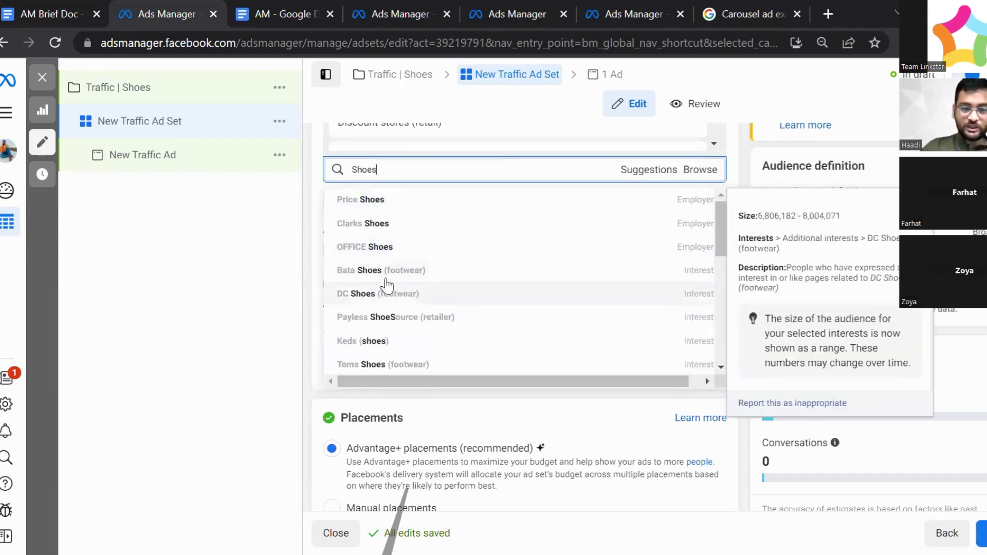
pyautogui.click(441, 281)
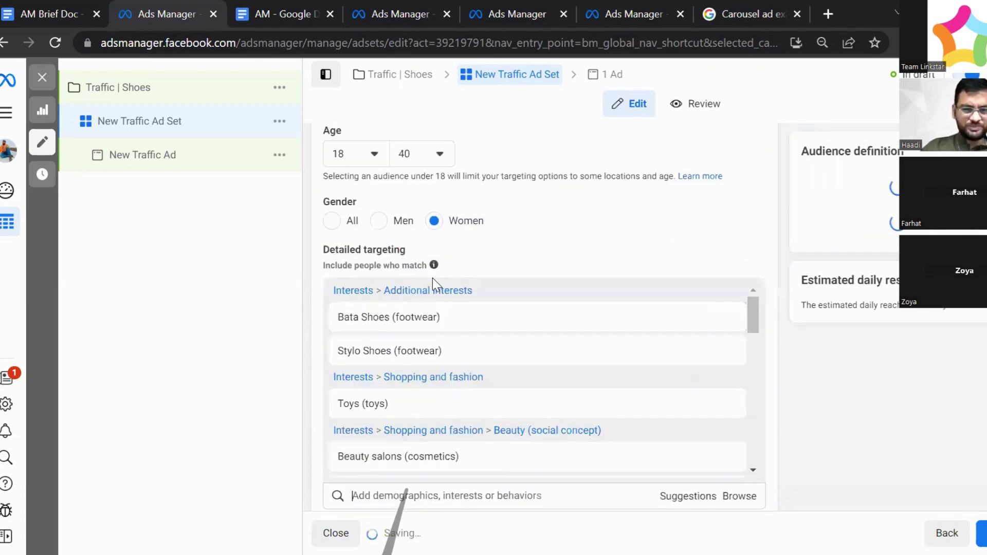
# Step: Search detailed targeting for Engaged and include the Engaged Shoppers purchase behavior
pyautogui.scroll(-3, 422, 355)
pyautogui.scroll(-3, 422, 355)
pyautogui.scroll(-6, 331, 306)
pyautogui.scroll(3, 329, 310)
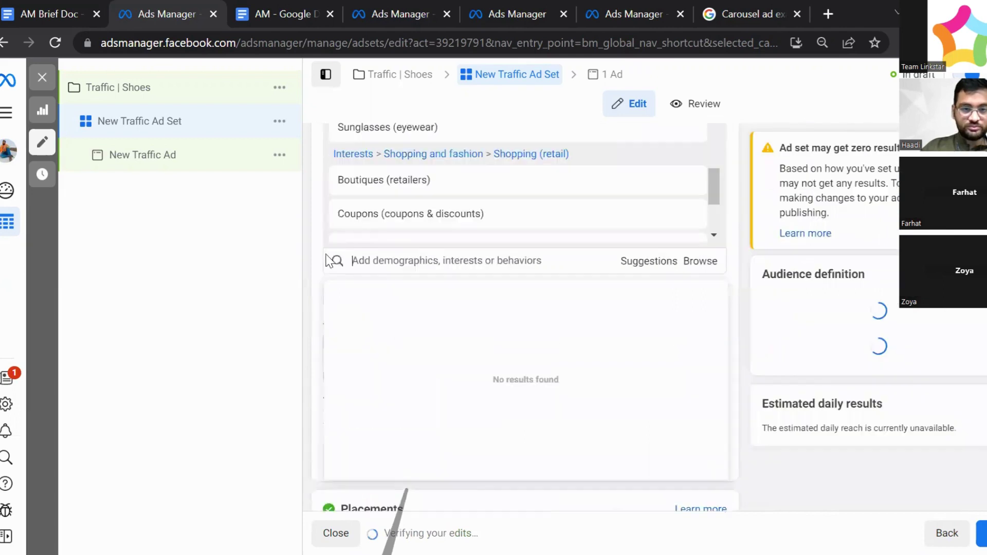
pyautogui.click(389, 258)
pyautogui.write('Engag')
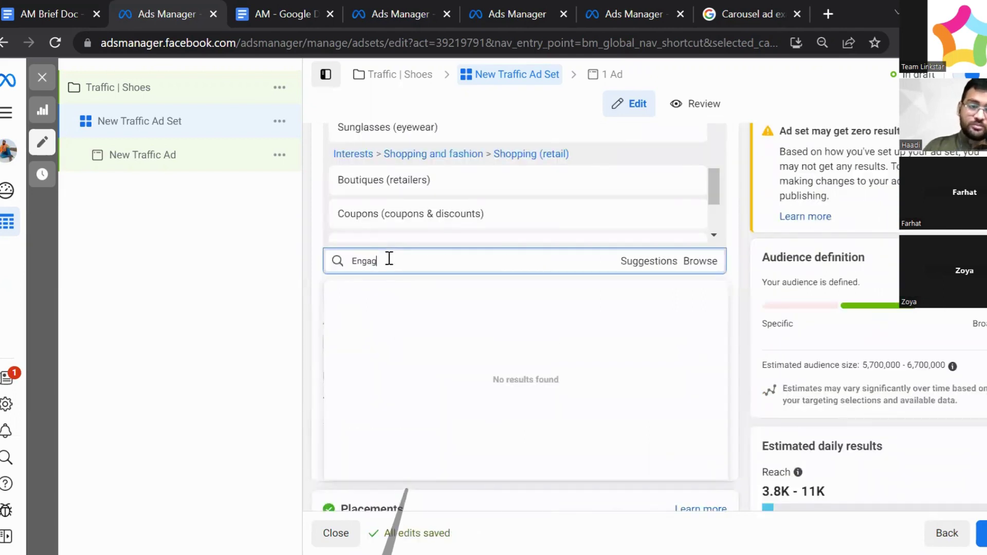
pyautogui.write('ed')
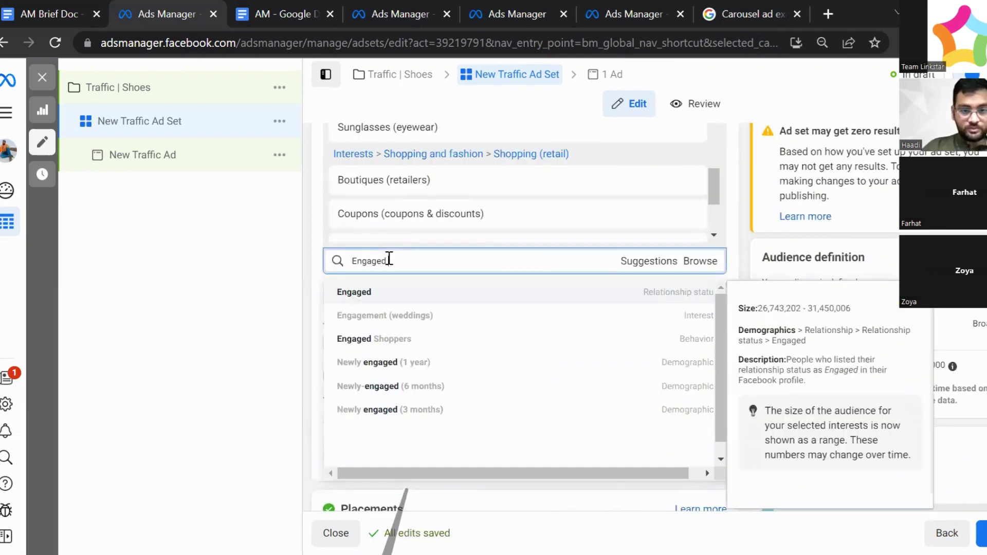
pyautogui.click(414, 339)
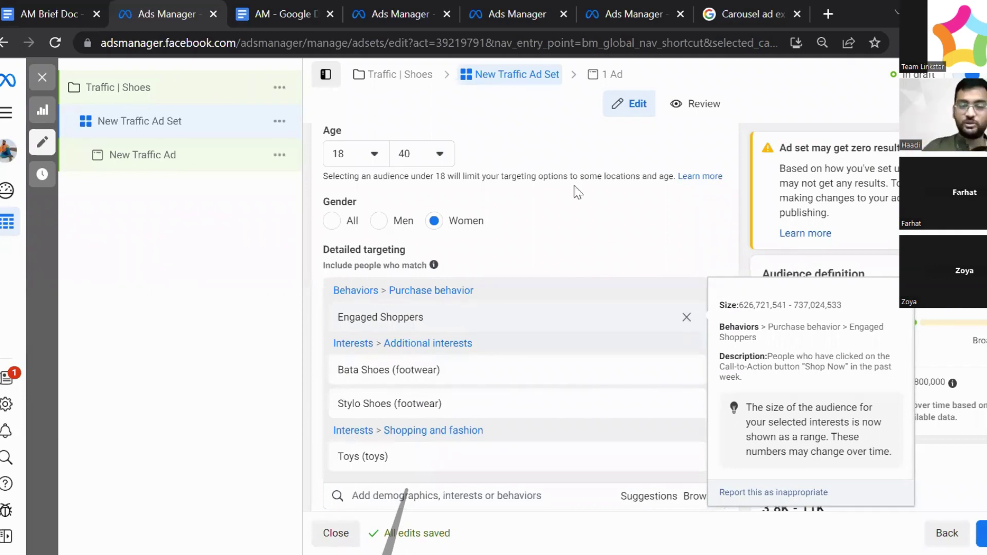
# Step: Review the ad set's audience settings and placement options, and read the explanation of Advantage+ placements
pyautogui.scroll(-6, 577, 193)
pyautogui.scroll(4, 540, 187)
pyautogui.scroll(-2, 471, 203)
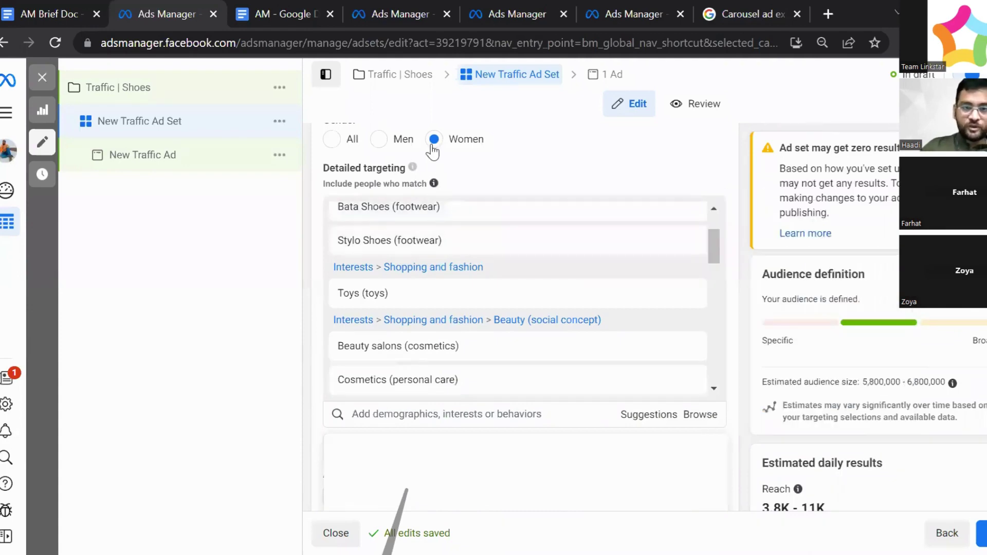
pyautogui.scroll(3, 391, 216)
pyautogui.scroll(-2, 370, 212)
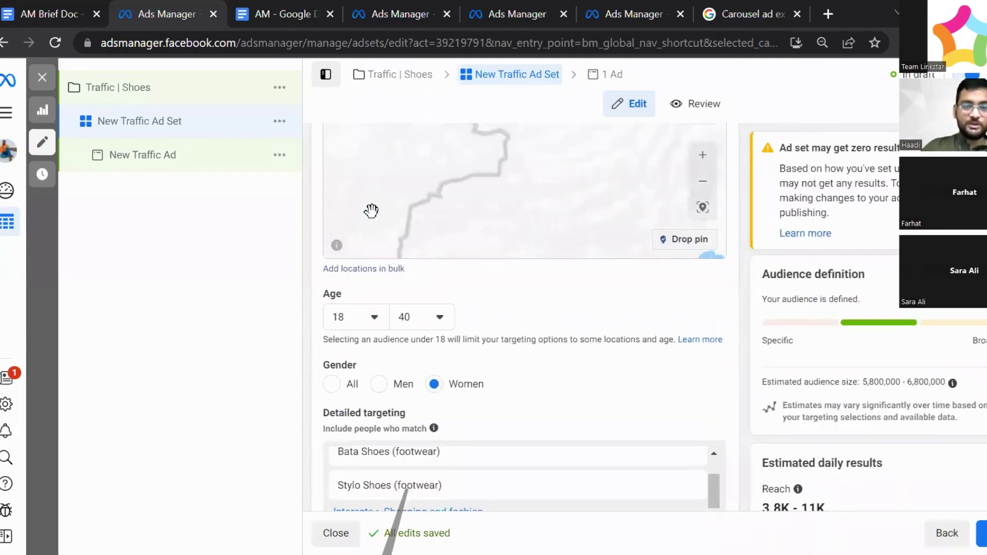
pyautogui.scroll(-5, 540, 333)
pyautogui.scroll(-3, 541, 334)
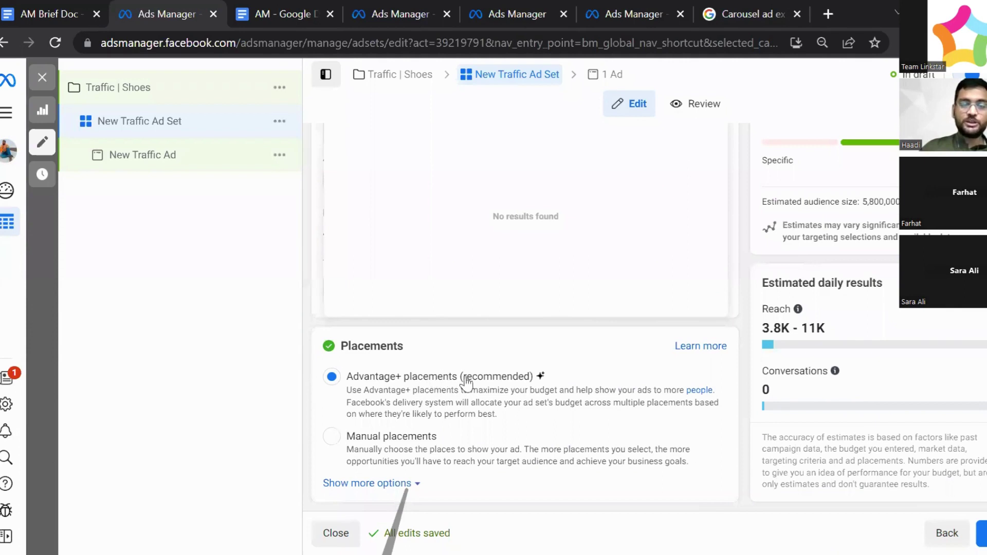
pyautogui.moveTo(540, 384)
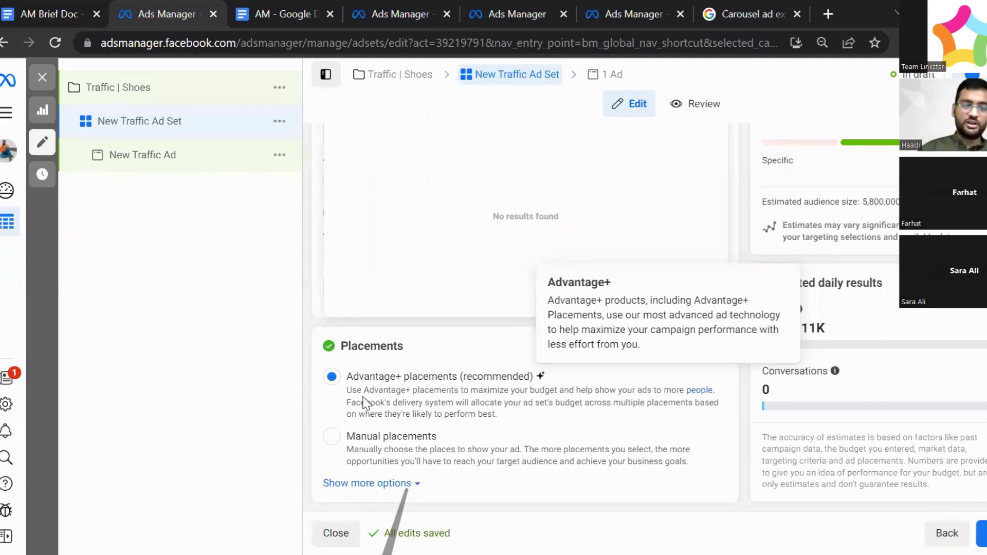
# Step: Search detailed targeting for Sports shoes, shorten the term to Sports, and clear the search
pyautogui.scroll(5, 364, 402)
pyautogui.click(396, 341)
pyautogui.write('Sp')
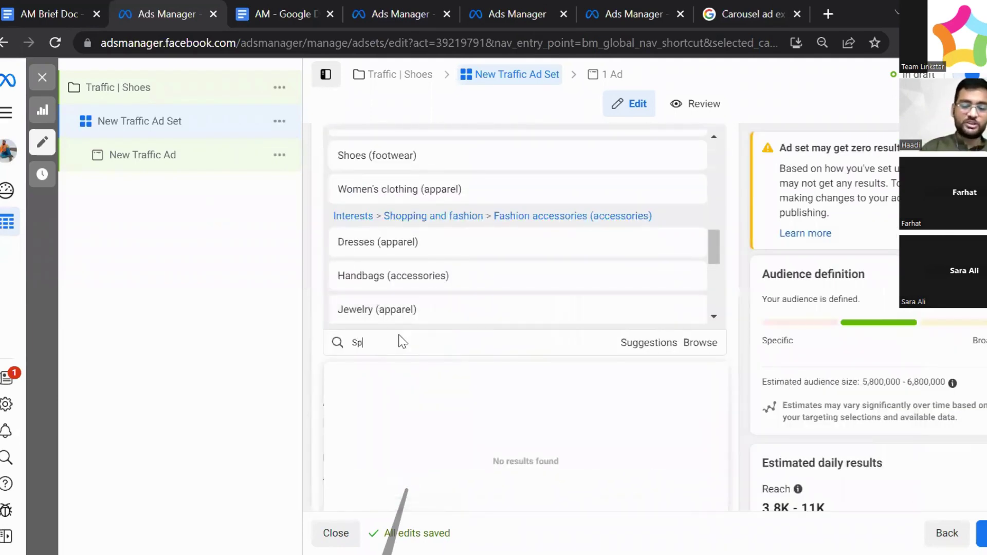
pyautogui.write('orts ')
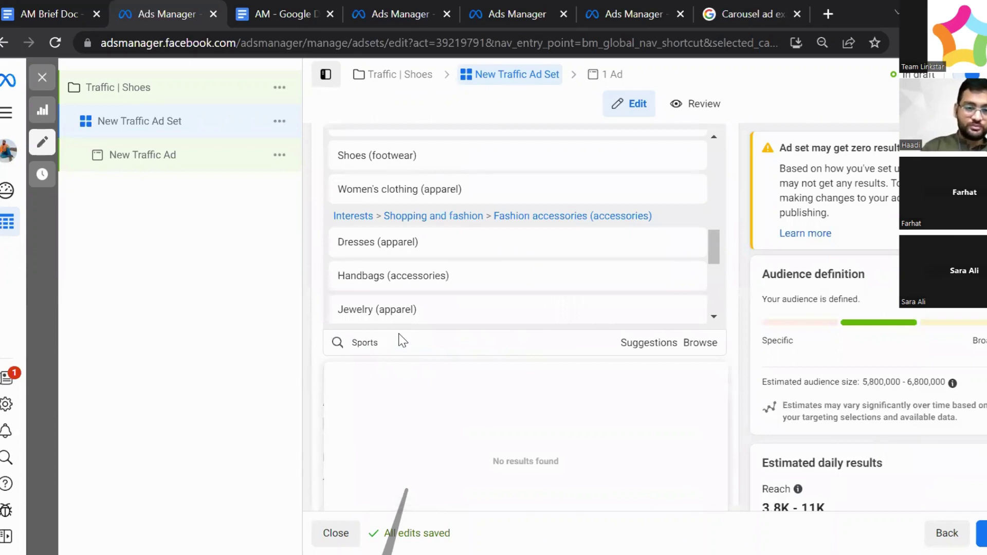
pyautogui.write('shoes')
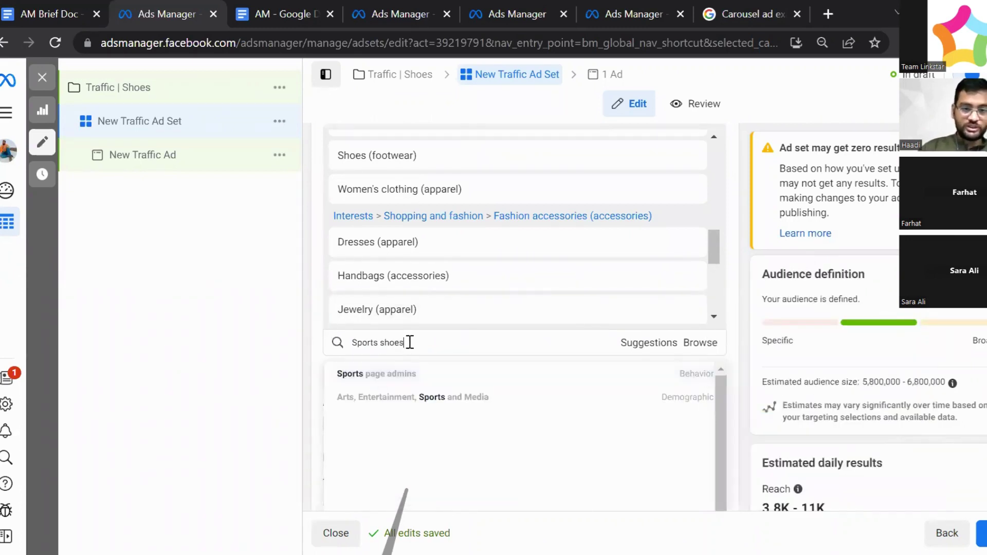
pyautogui.moveTo(427, 341); pyautogui.dragTo(383, 343)
pyautogui.press('BackSpace')
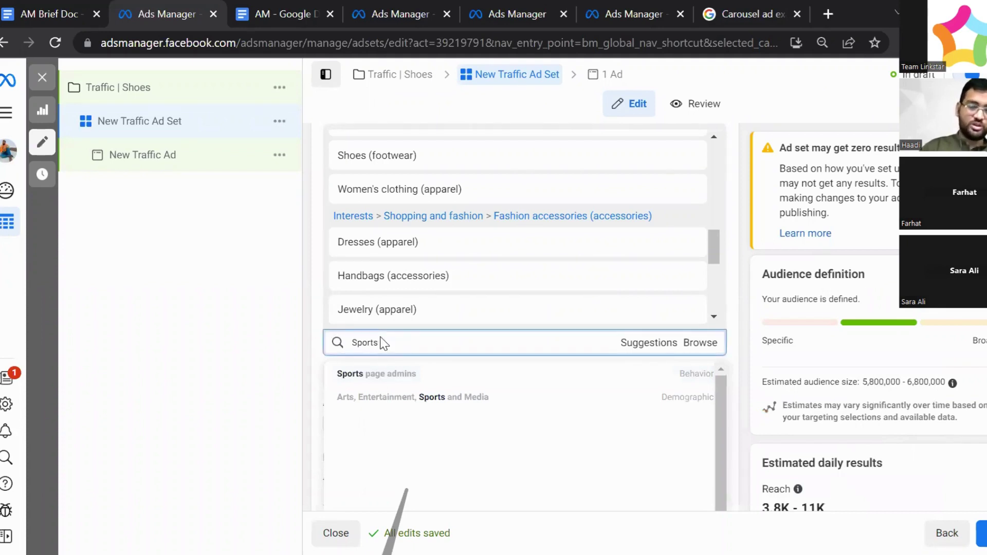
pyautogui.press('BackSpace')
pyautogui.press('BackSpace')
pyautogui.press('BackSpace')
pyautogui.press('BackSpace')
pyautogui.press('BackSpace')
pyautogui.press('BackSpace')
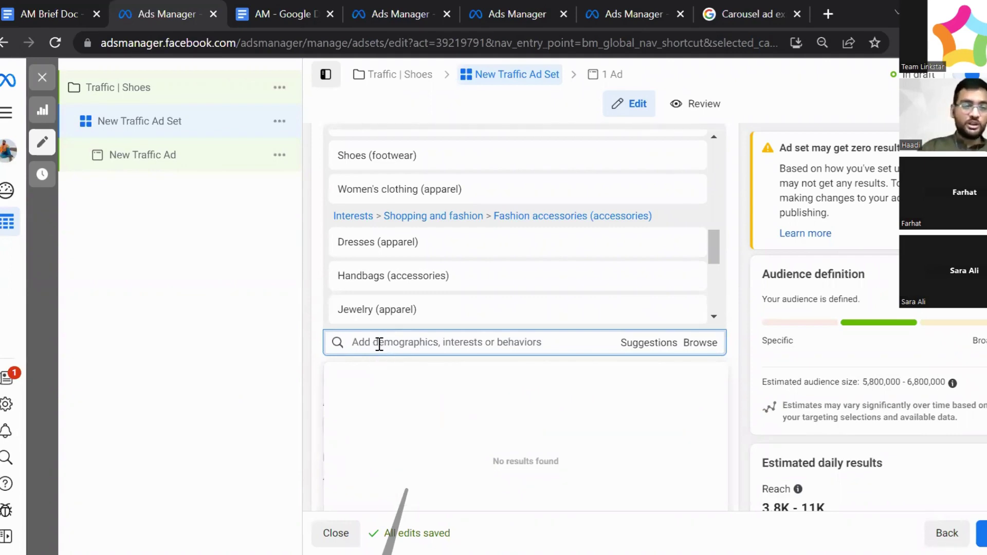
# Step: Switch the ad set to manual placements and deselect the Messenger and Facebook platforms, keeping only Instagram
pyautogui.scroll(-5, 314, 313)
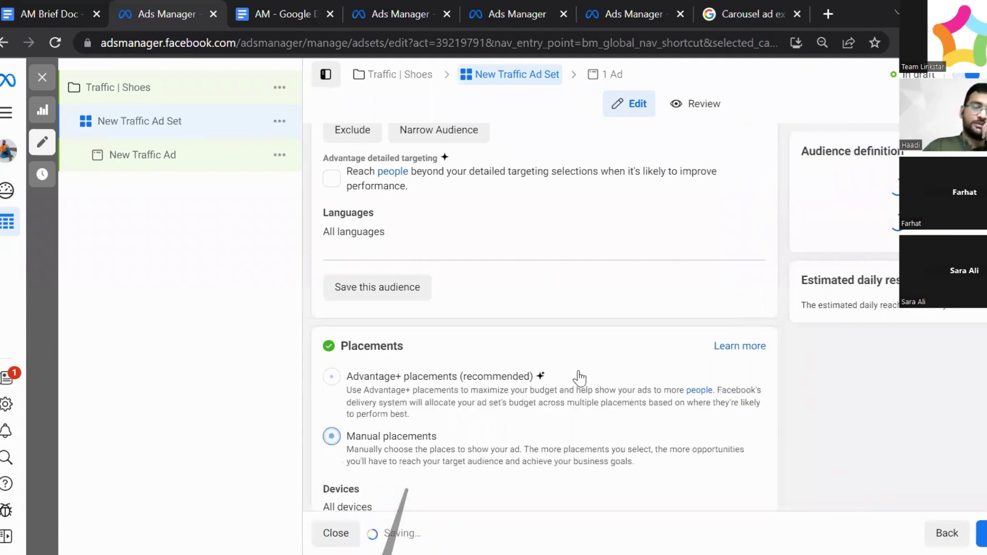
pyautogui.scroll(-5, 578, 367)
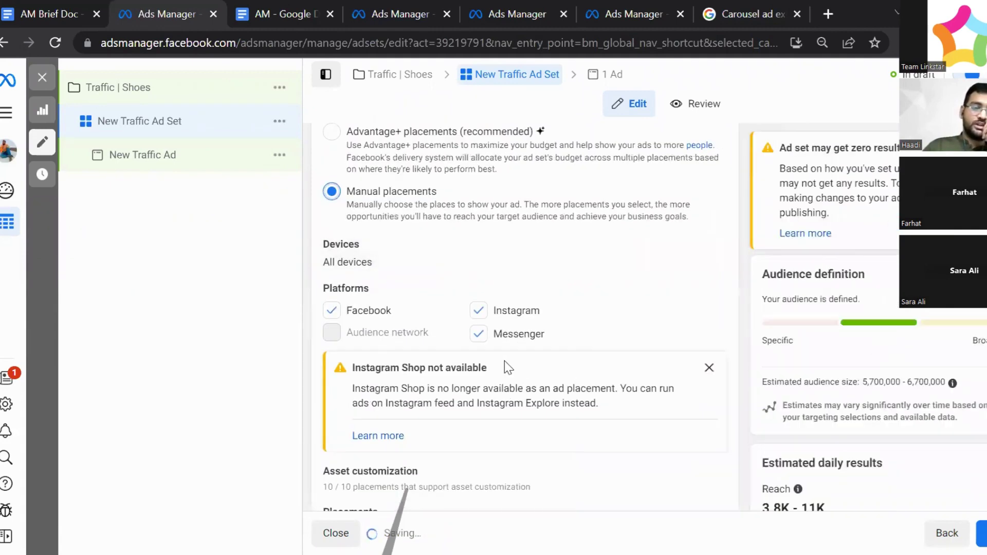
pyautogui.click(333, 311)
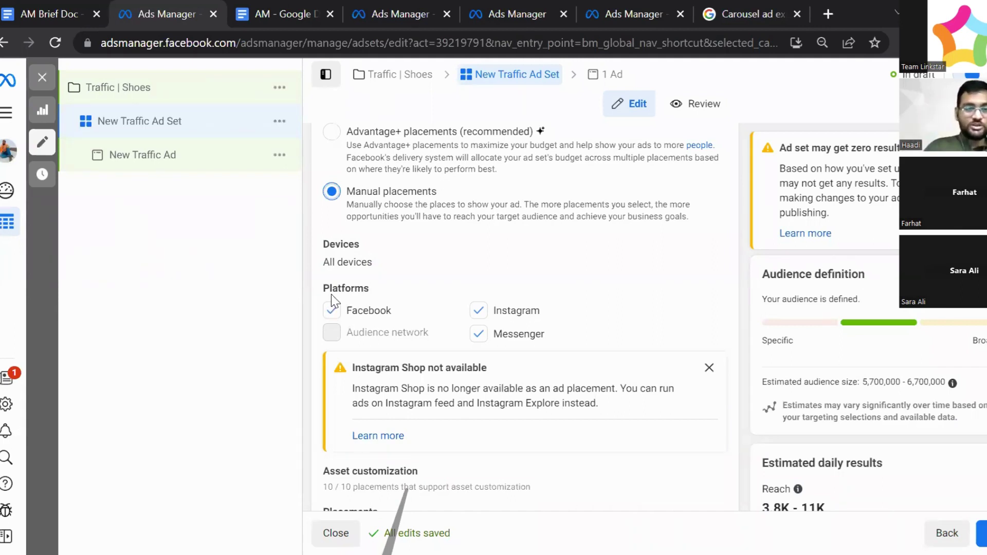
pyautogui.click(480, 335)
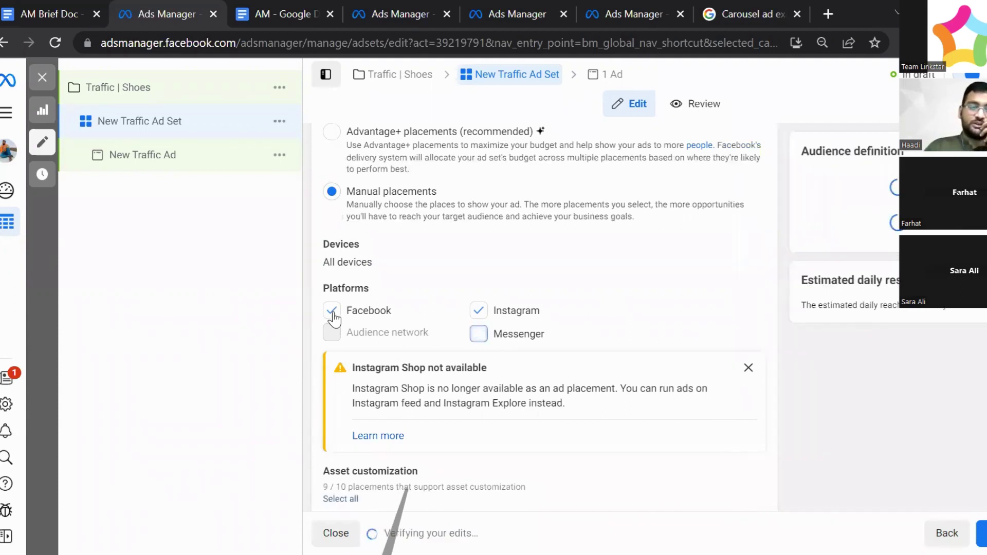
pyautogui.click(332, 311)
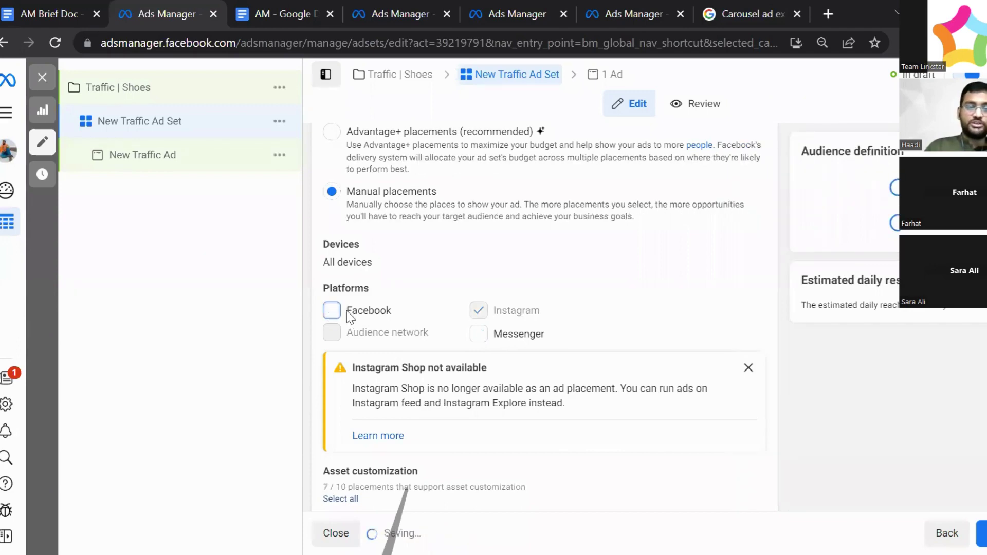
# Step: Exclude Search results from the ad set's manual placements
pyautogui.scroll(-5, 413, 317)
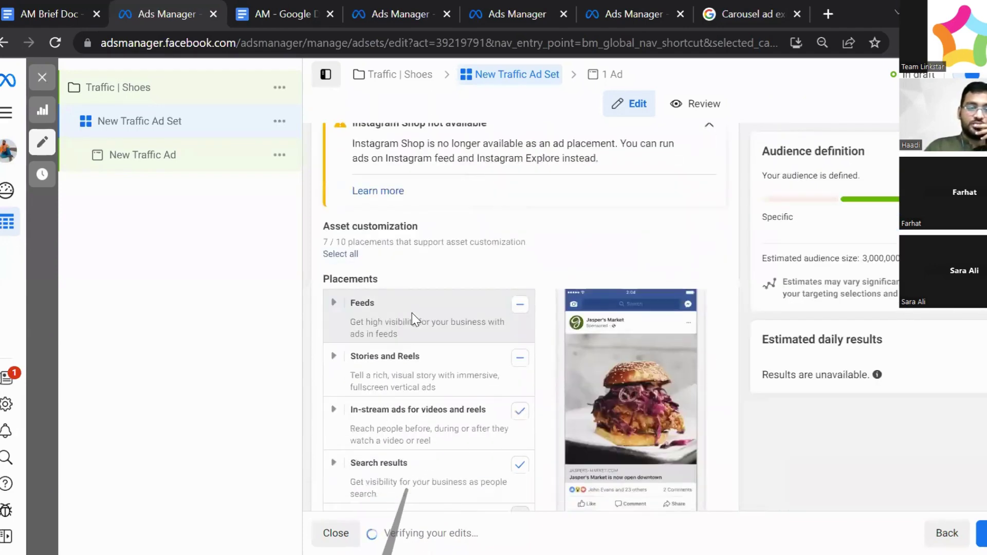
pyautogui.scroll(-2, 413, 316)
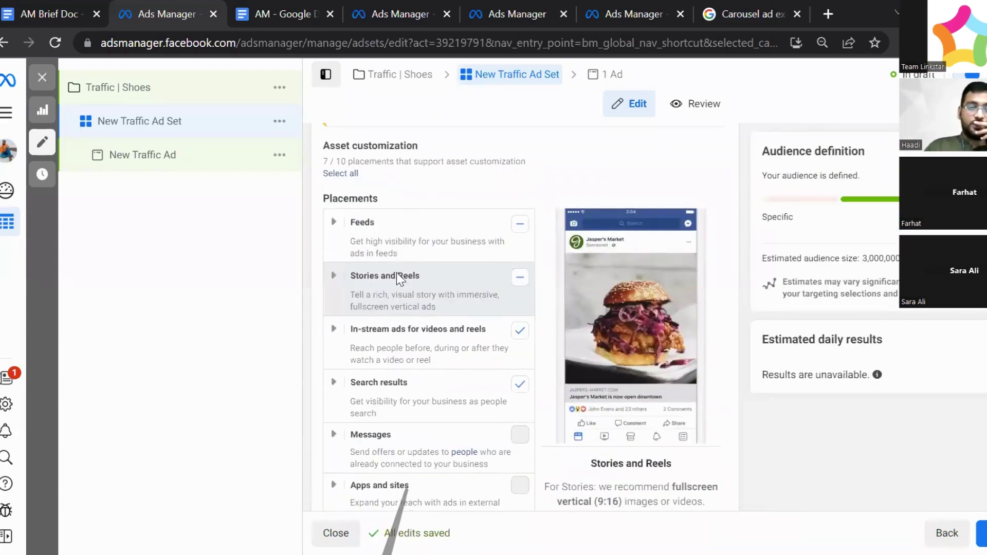
pyautogui.scroll(5, 396, 273)
pyautogui.scroll(-5, 460, 233)
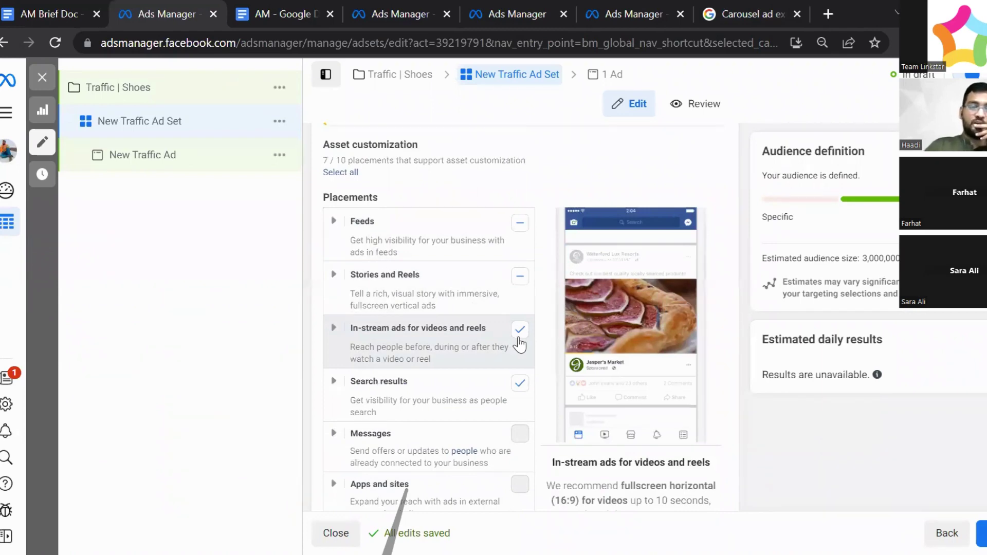
pyautogui.click(521, 386)
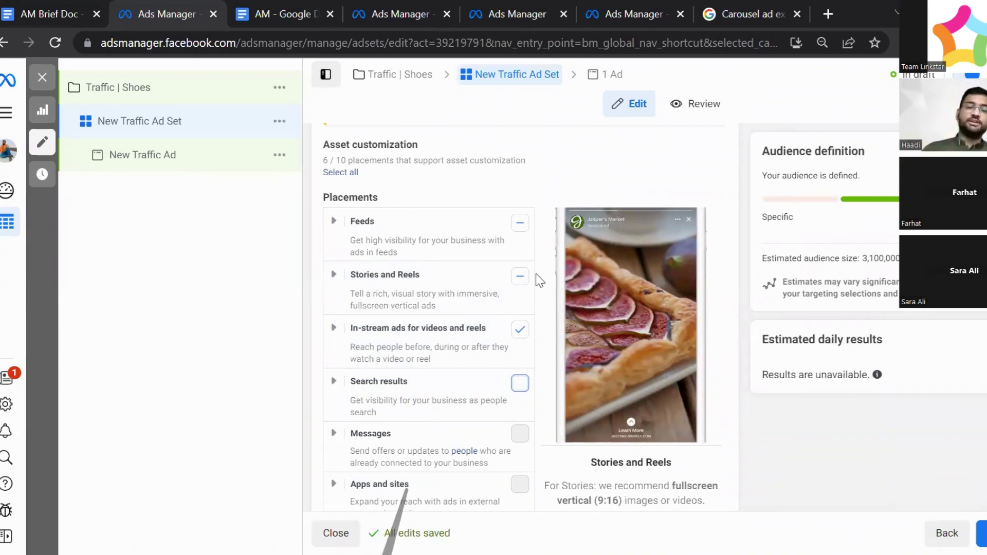
# Step: Expand the Feeds placements, exclude Instagram Explore home, and collapse the group again
pyautogui.scroll(3, 462, 217)
pyautogui.scroll(-4, 466, 230)
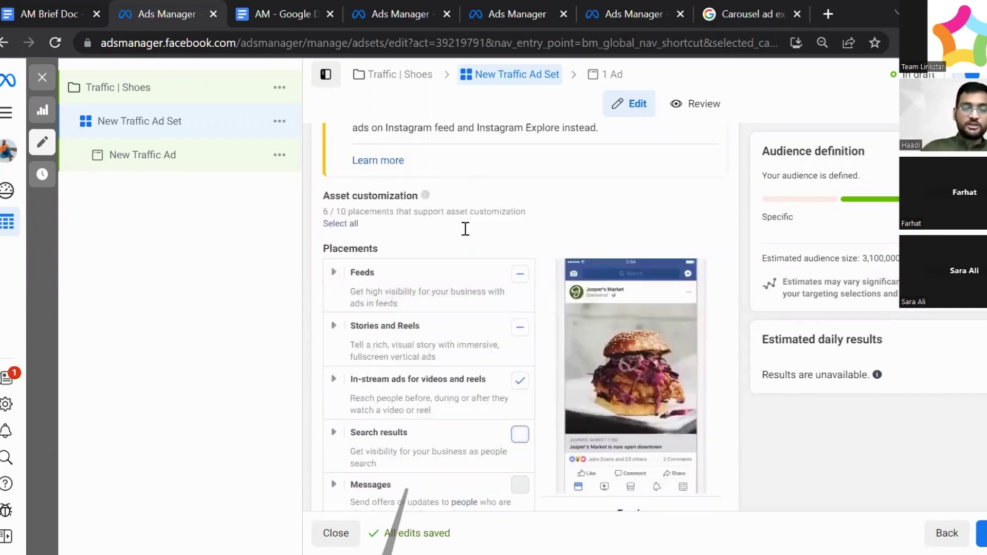
pyautogui.scroll(8, 463, 243)
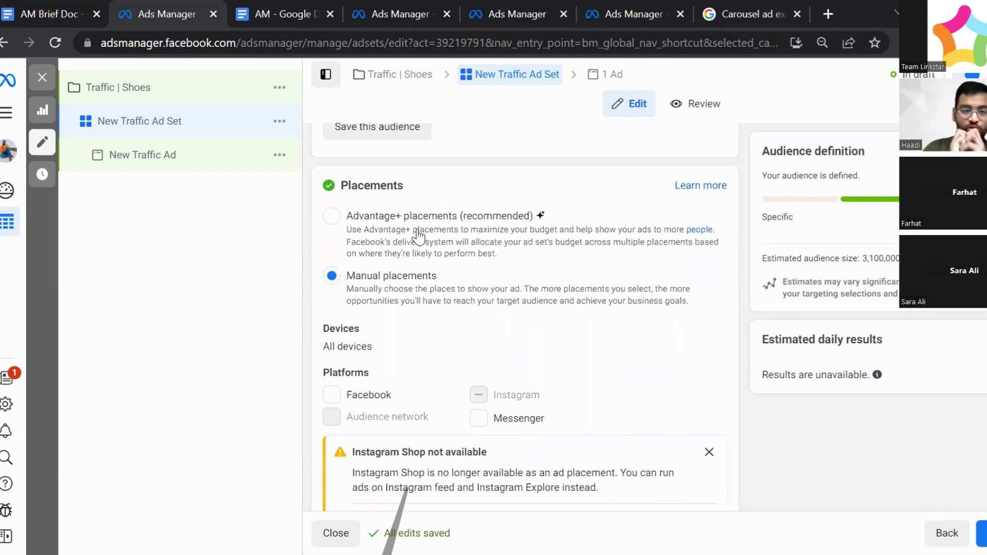
pyautogui.scroll(-3, 410, 254)
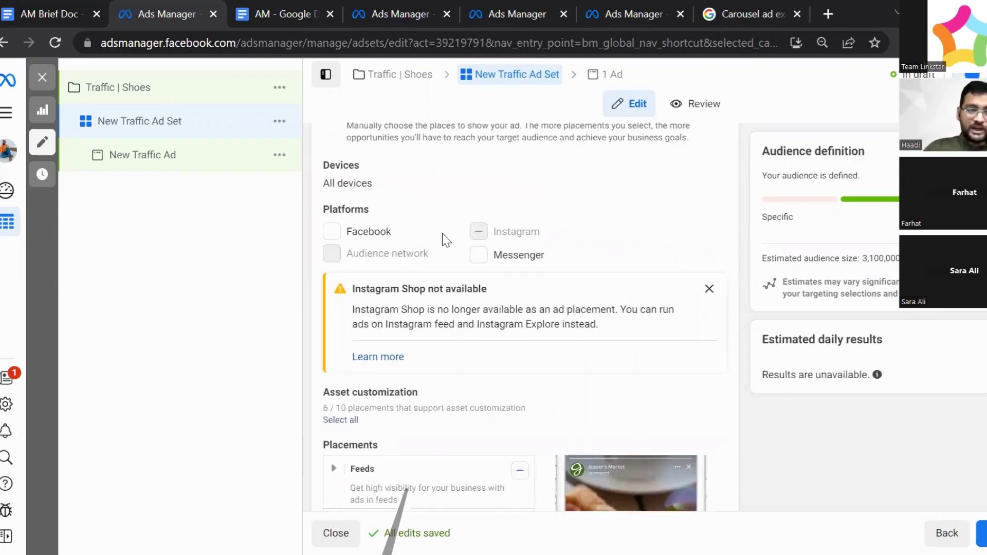
pyautogui.scroll(-4, 450, 228)
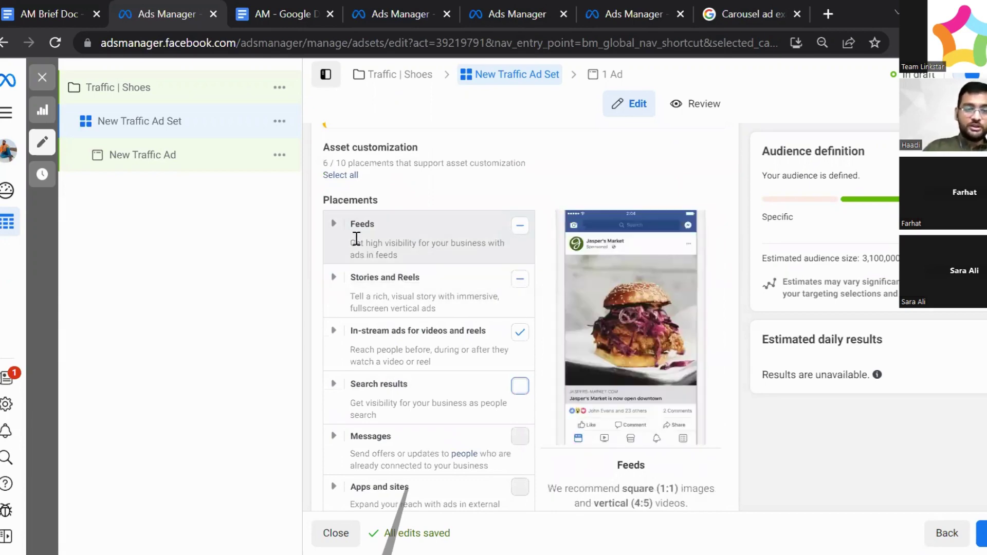
pyautogui.click(386, 224)
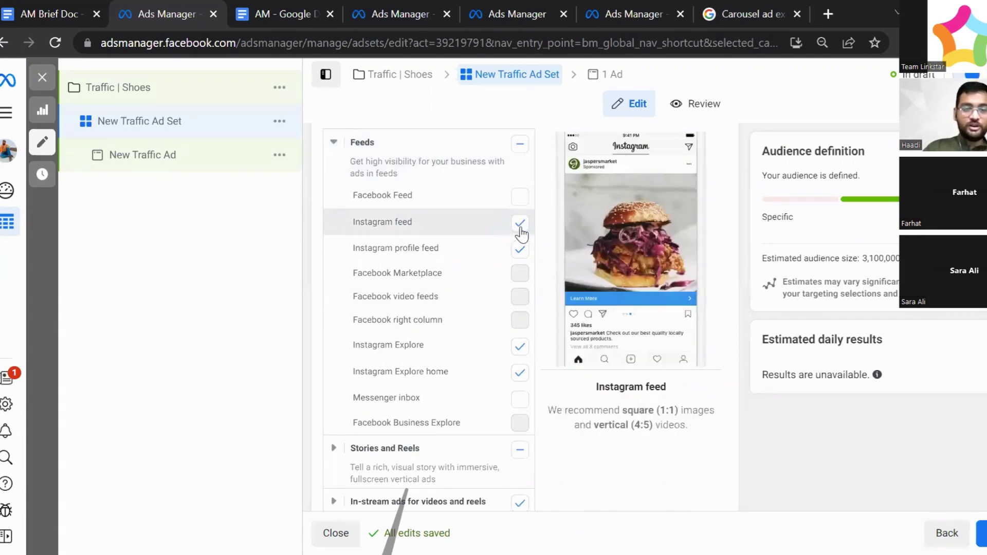
pyautogui.click(520, 251)
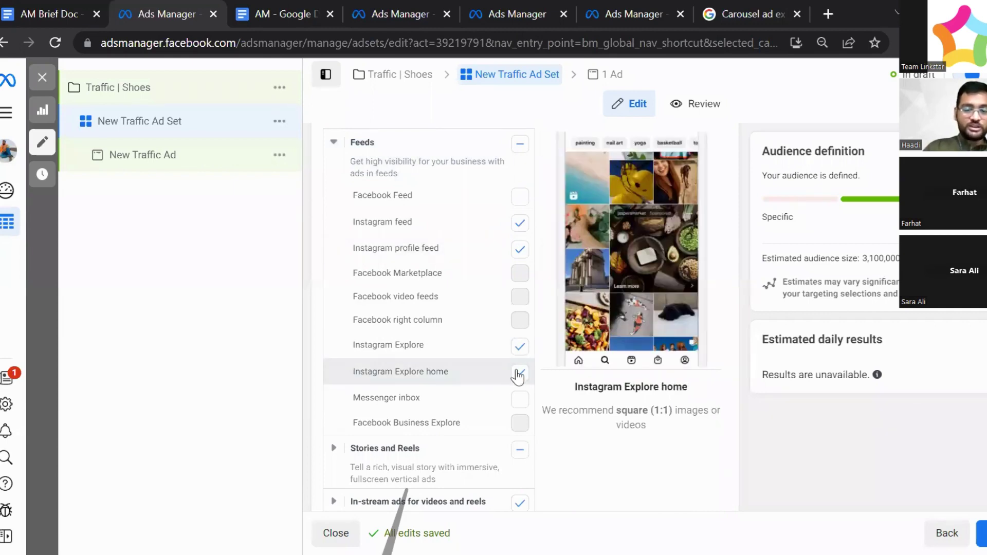
pyautogui.click(520, 373)
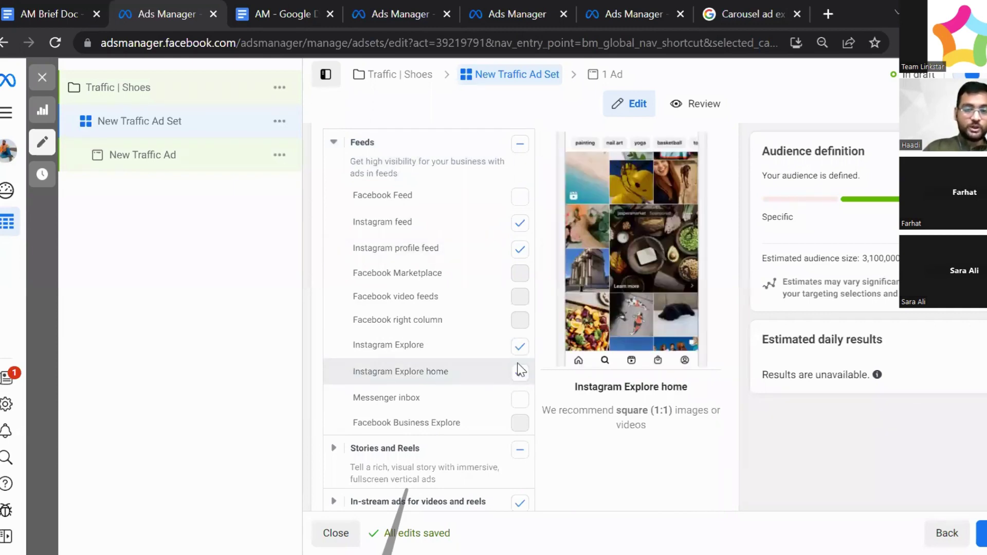
pyautogui.click(378, 149)
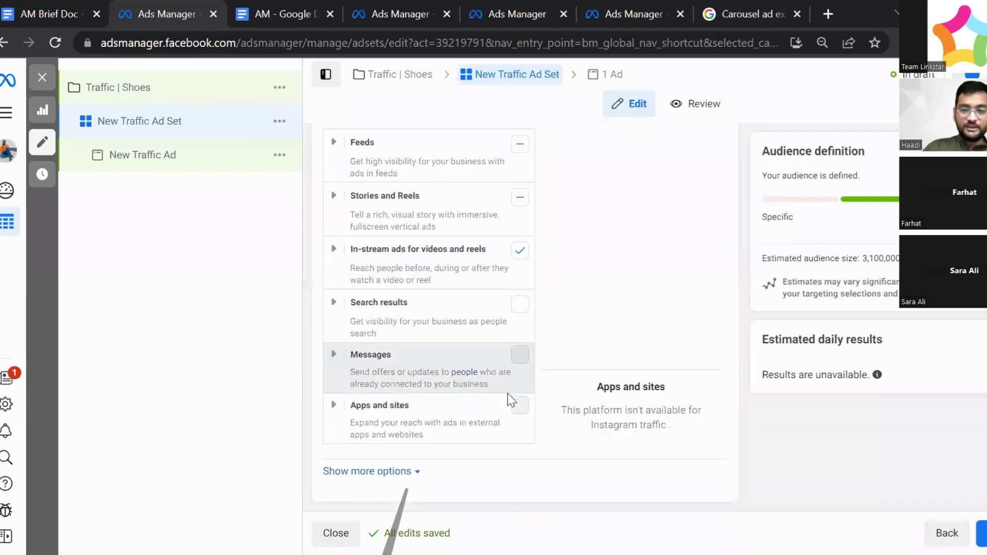
# Step: Review the ad set's detailed targeting, chosen placements and estimated daily results
pyautogui.scroll(4, 509, 391)
pyautogui.scroll(5, 512, 377)
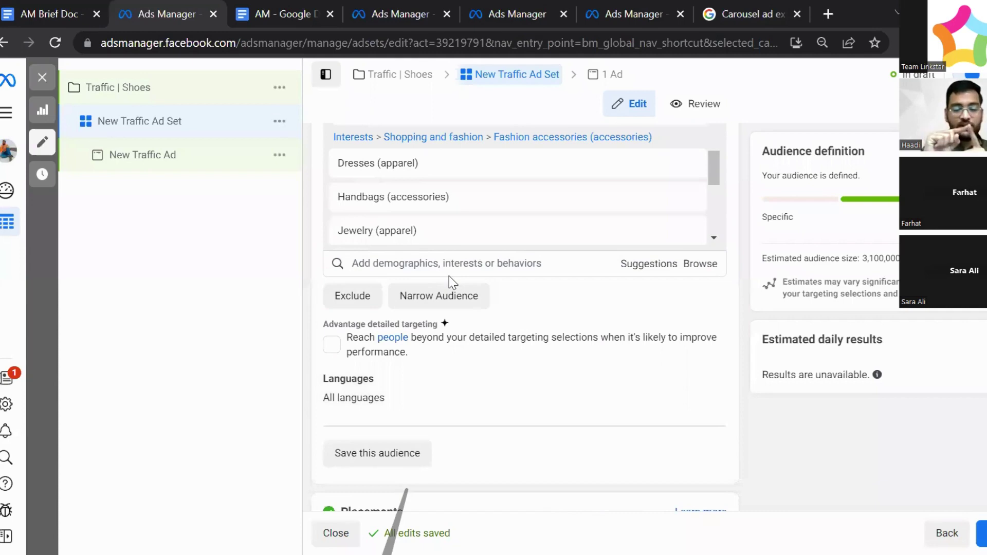
pyautogui.scroll(-10, 491, 257)
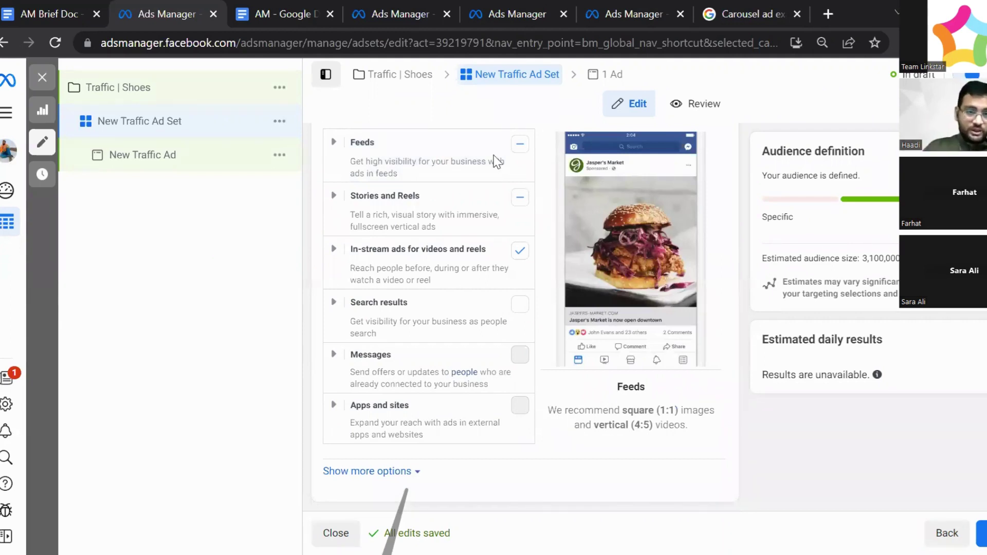
pyautogui.scroll(10, 491, 195)
pyautogui.scroll(1, 498, 206)
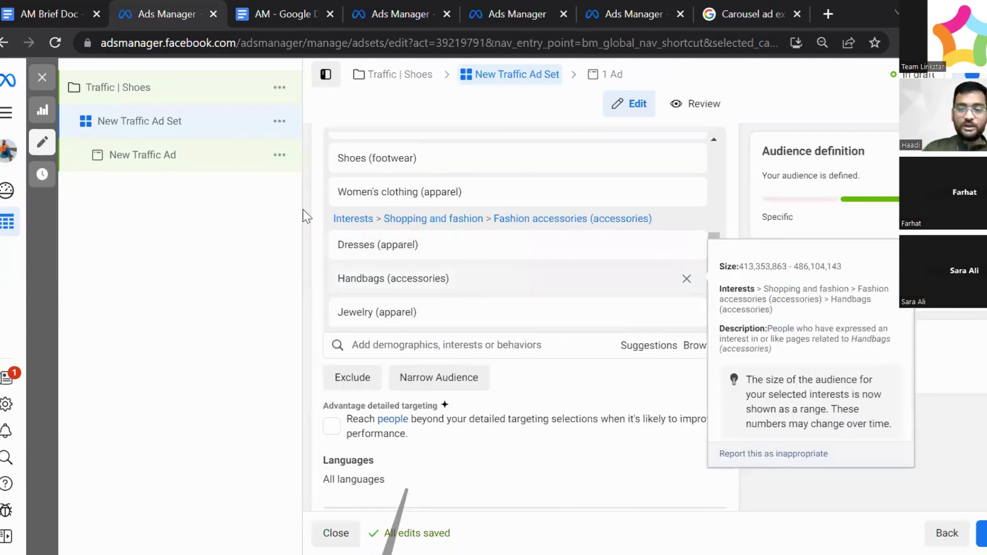
pyautogui.scroll(-10, 689, 430)
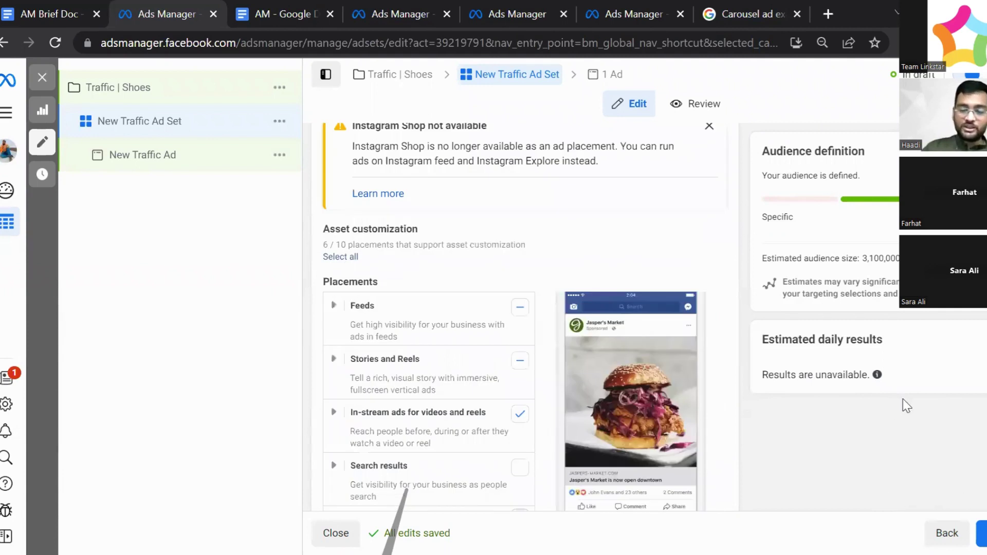
pyautogui.moveTo(874, 376)
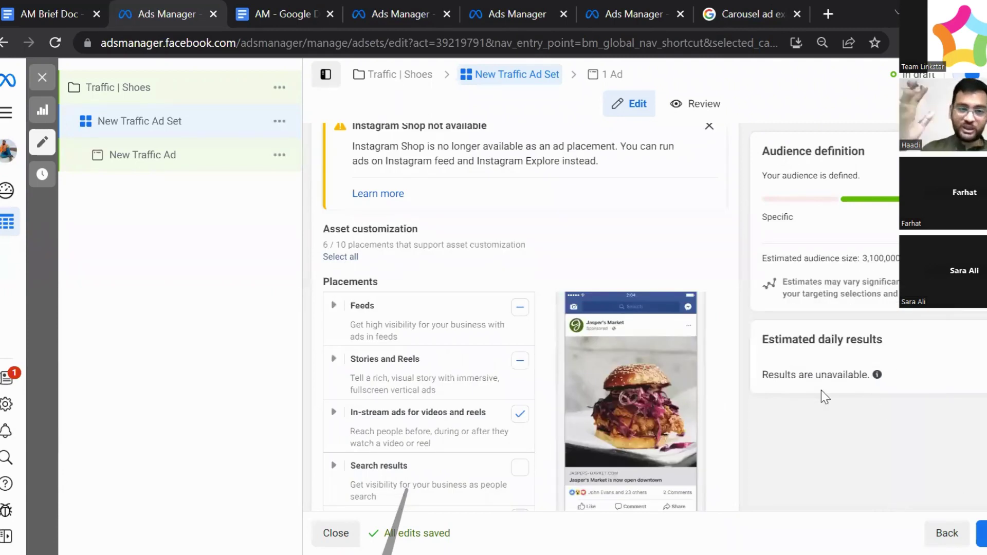
pyautogui.moveTo(921, 382); pyautogui.dragTo(947, 426)
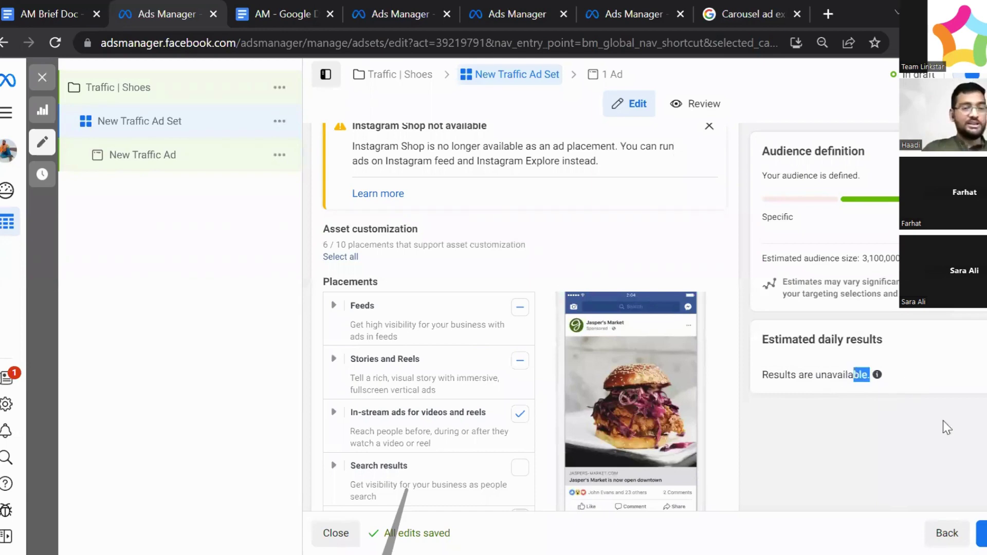
# Step: Continue to the ad level, confirming the daily budget, and read the error about the ad's Instagram account
pyautogui.click(982, 534)
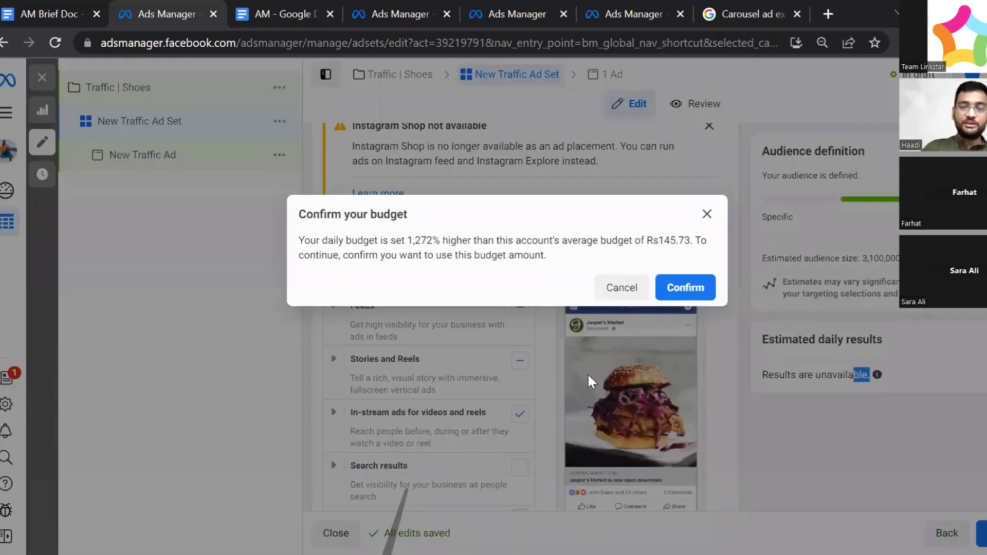
pyautogui.click(675, 297)
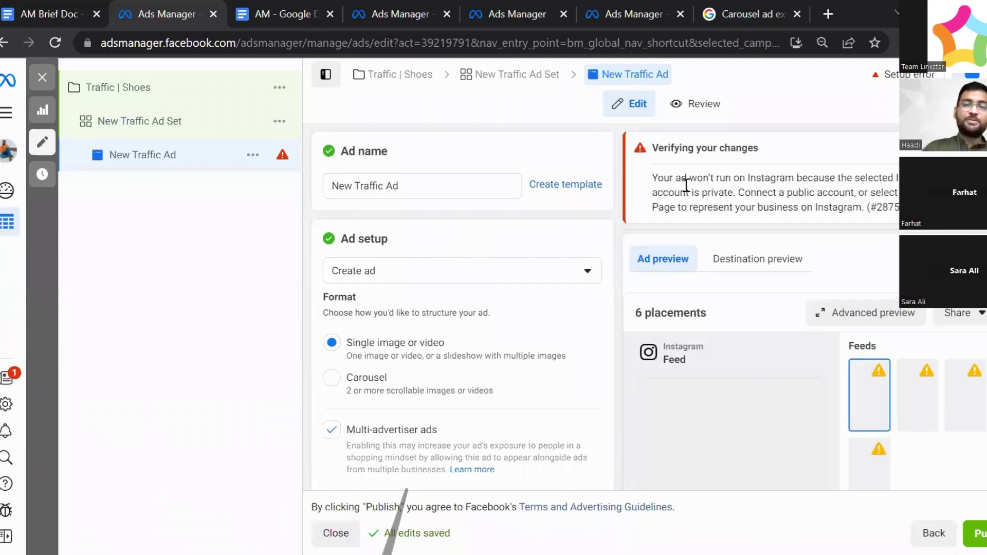
pyautogui.moveTo(652, 177)
pyautogui.mouseDown()
pyautogui.moveTo(766, 194)
pyautogui.moveTo(648, 193)
pyautogui.moveTo(648, 184)
pyautogui.mouseUp()
pyautogui.click(732, 193)
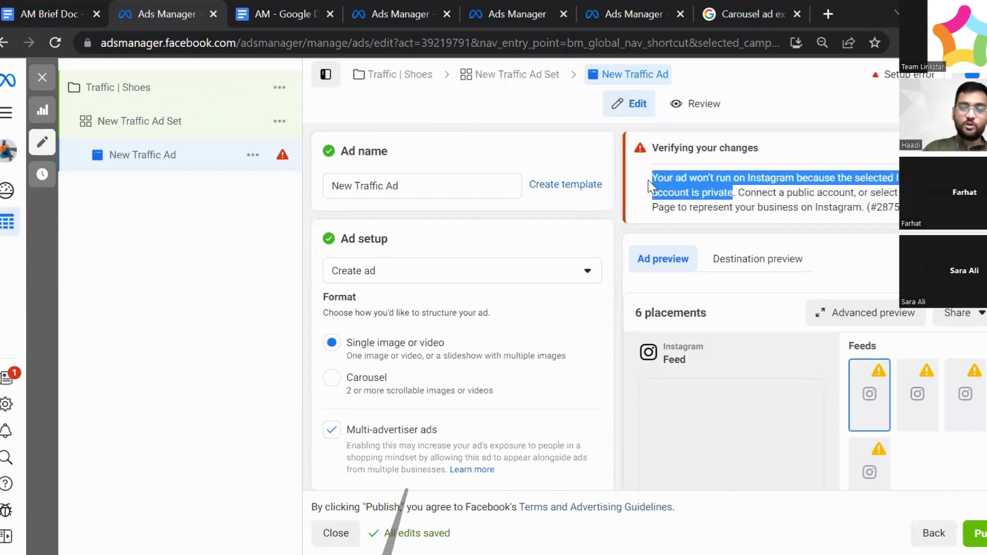
# Step: Rename the ad to "Shoes | Static Ad"
pyautogui.scroll(-3, 636, 203)
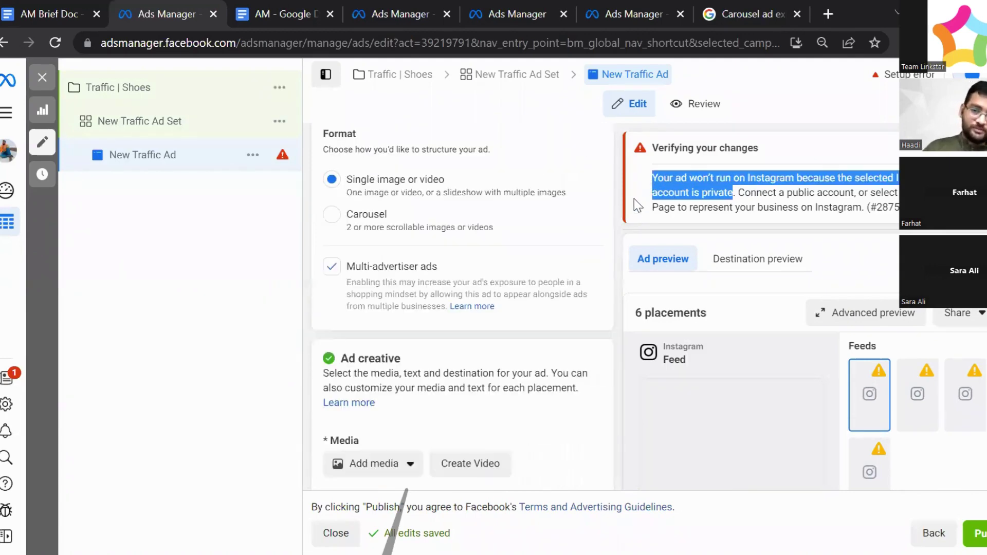
pyautogui.scroll(-5, 534, 255)
pyautogui.scroll(8, 533, 255)
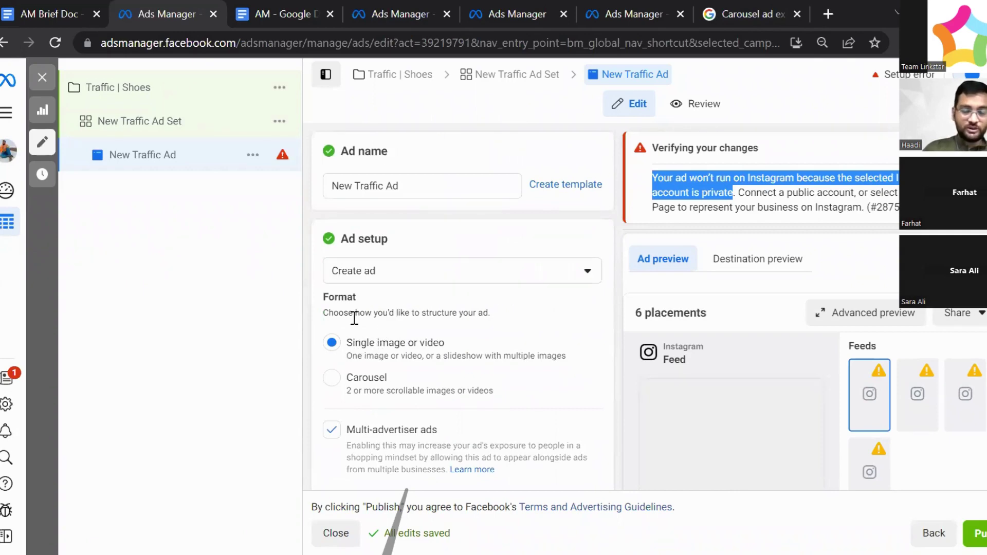
pyautogui.scroll(-2, 353, 315)
pyautogui.scroll(2, 366, 260)
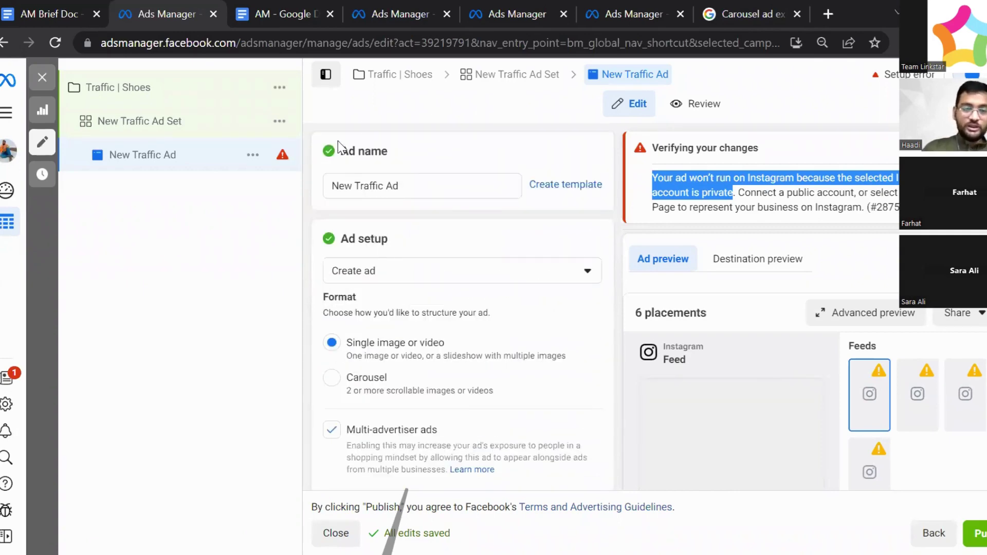
pyautogui.tripleClick(419, 190)
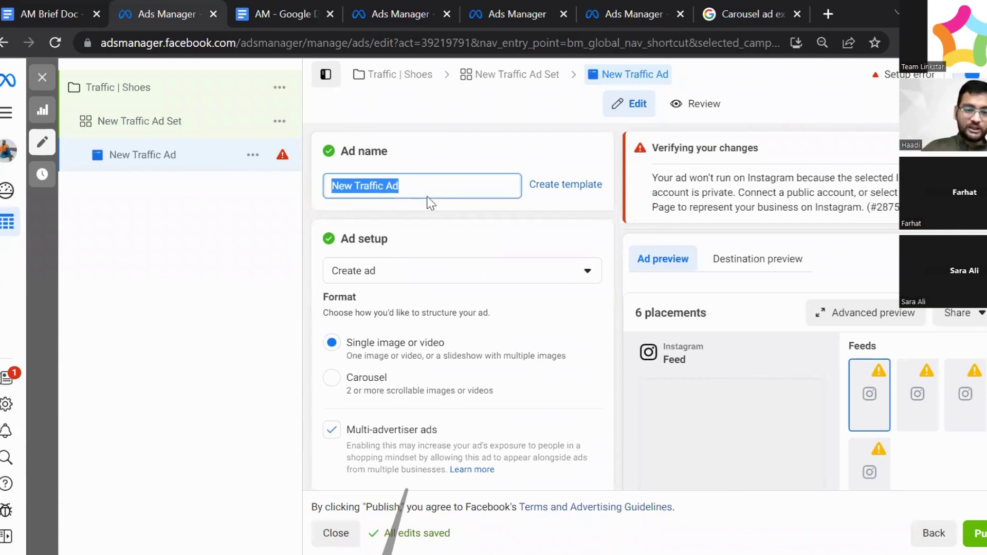
pyautogui.scroll(-2, 431, 200)
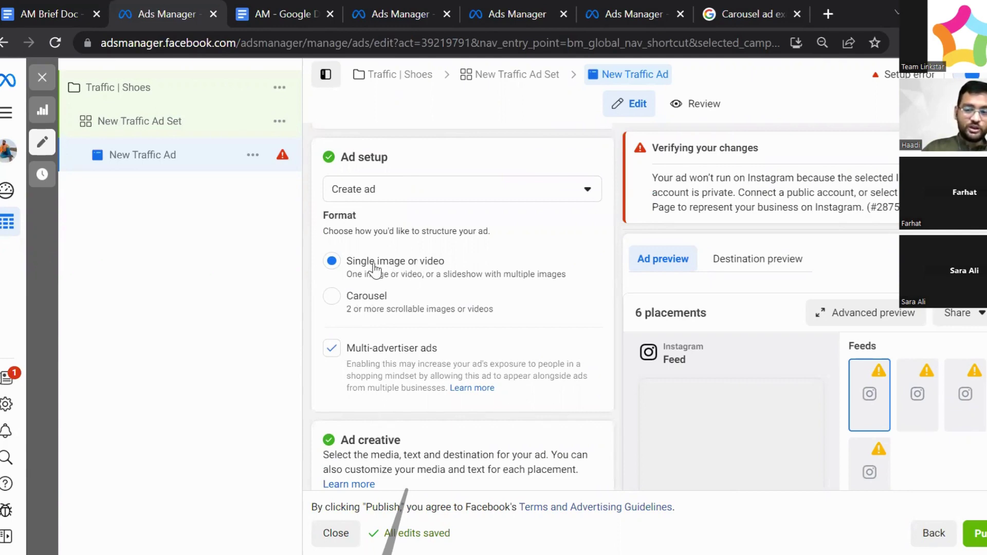
pyautogui.scroll(-2, 351, 266)
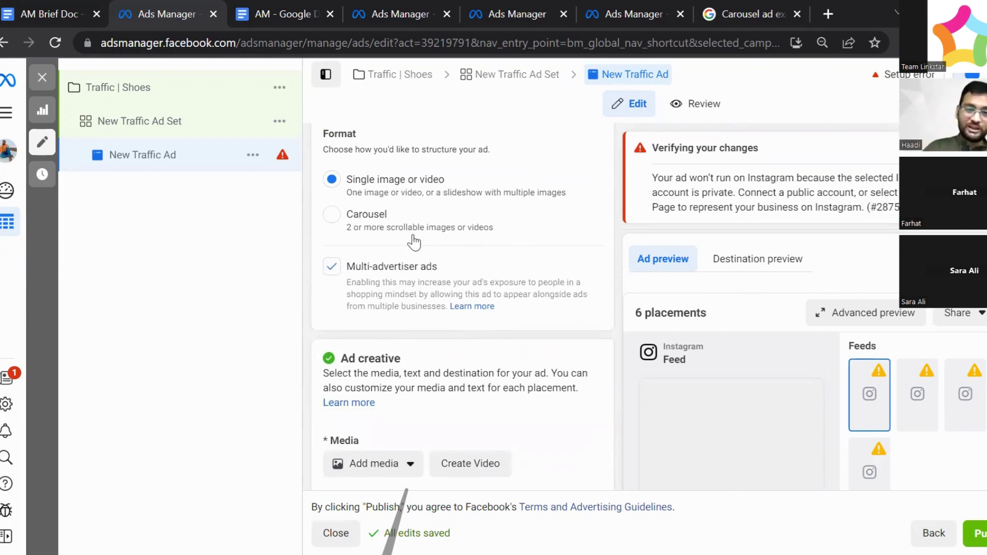
pyautogui.scroll(3, 409, 218)
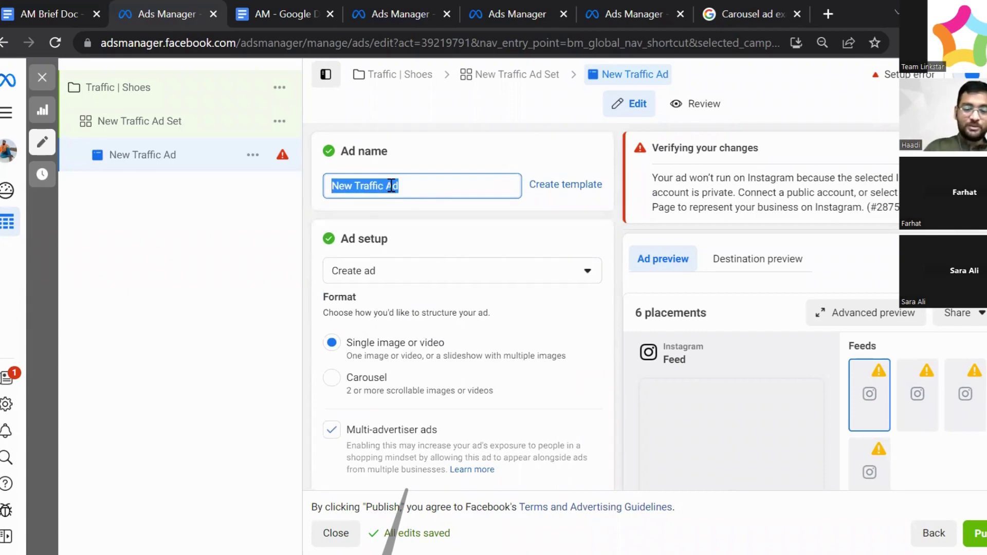
pyautogui.write('Shoes ')
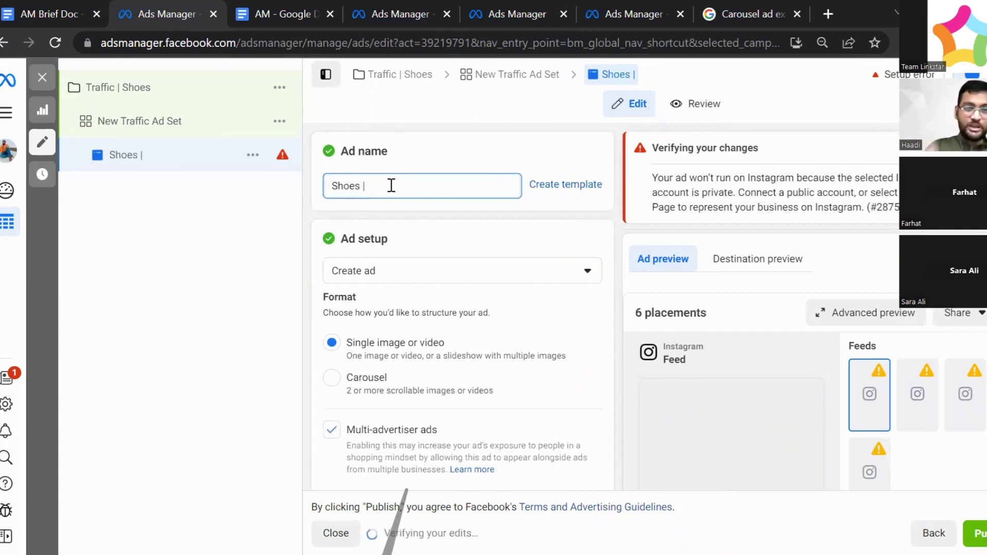
pyautogui.write('| Static Ad')
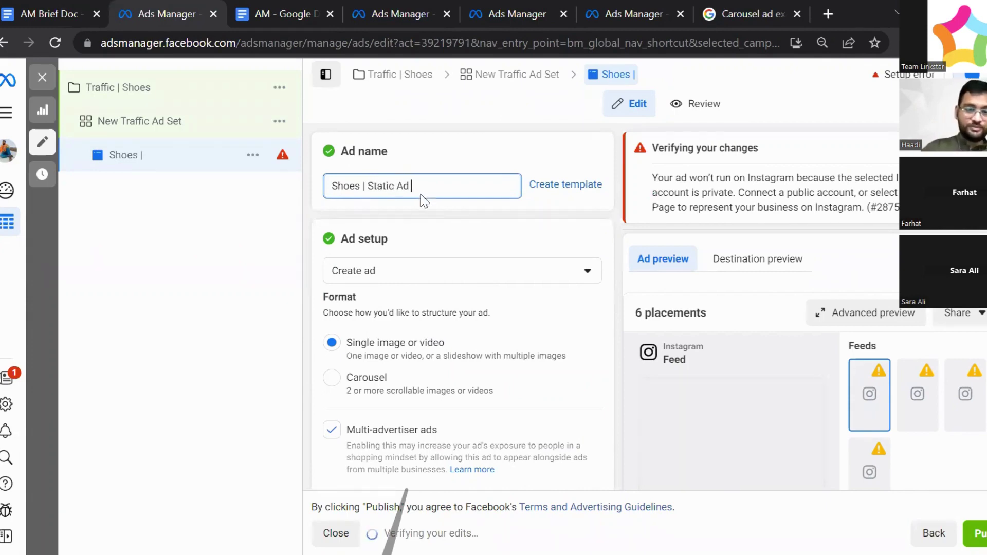
# Step: Upload the "Shoes Promo Instagram Post" image as the ad's media and continue to the placement crops
pyautogui.scroll(-5, 432, 206)
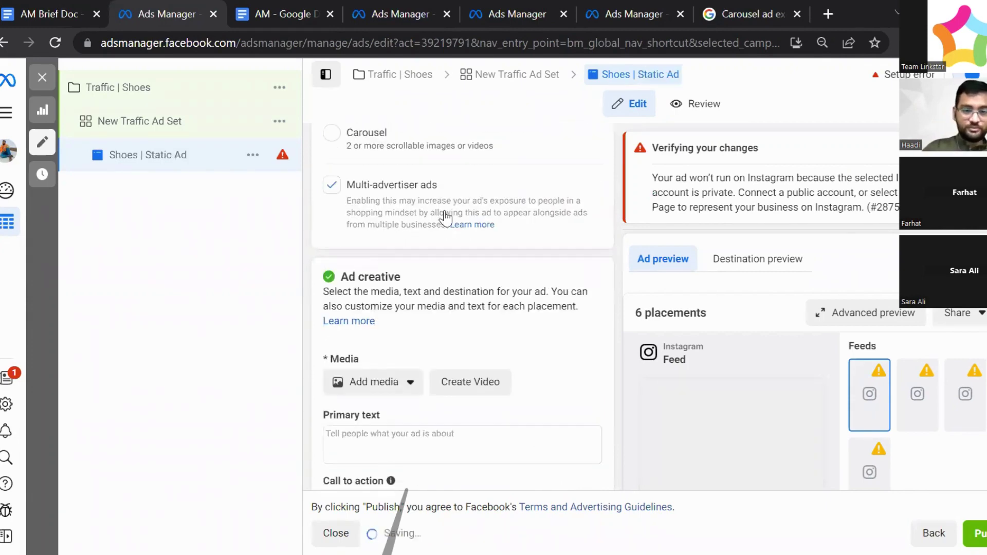
pyautogui.scroll(-2, 385, 222)
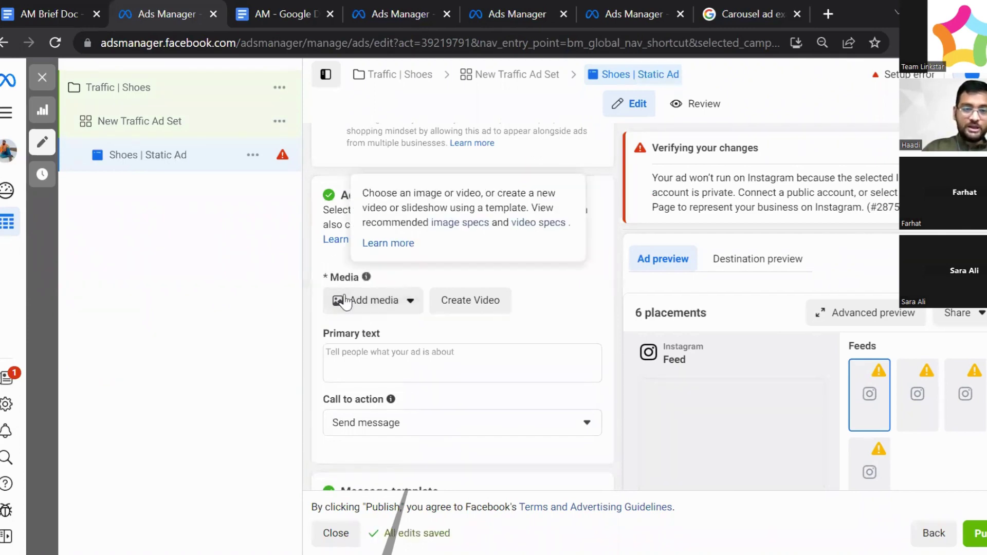
pyautogui.click(365, 300)
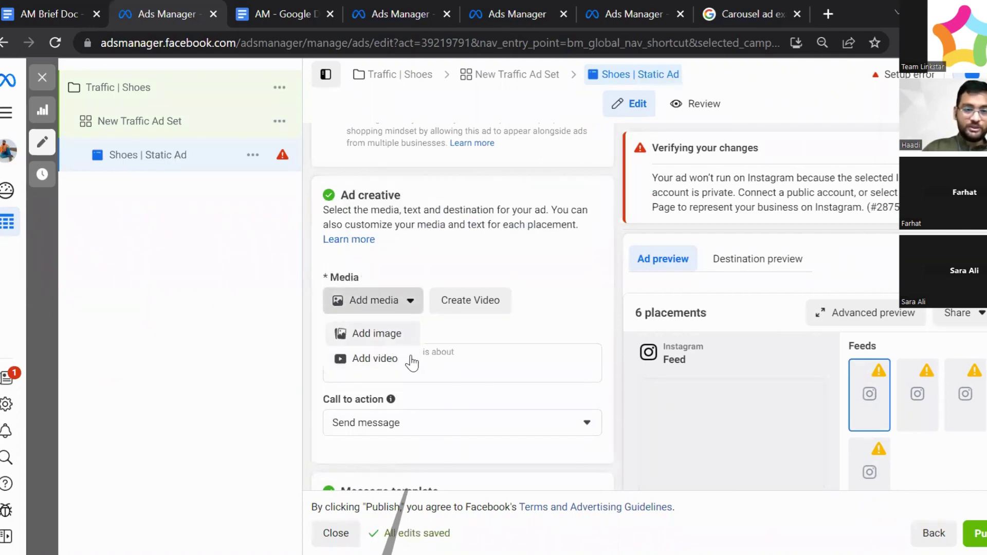
pyautogui.click(412, 354)
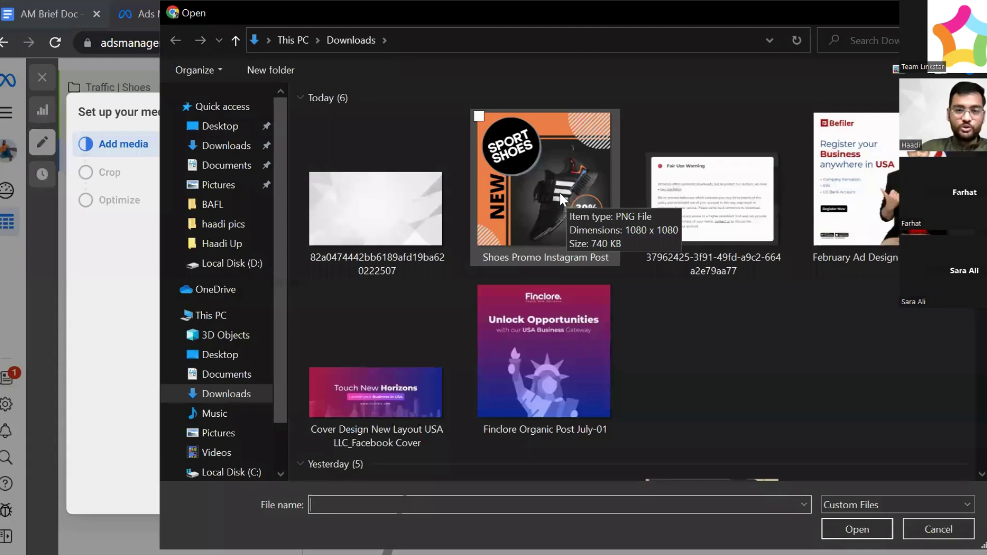
pyautogui.click(562, 195)
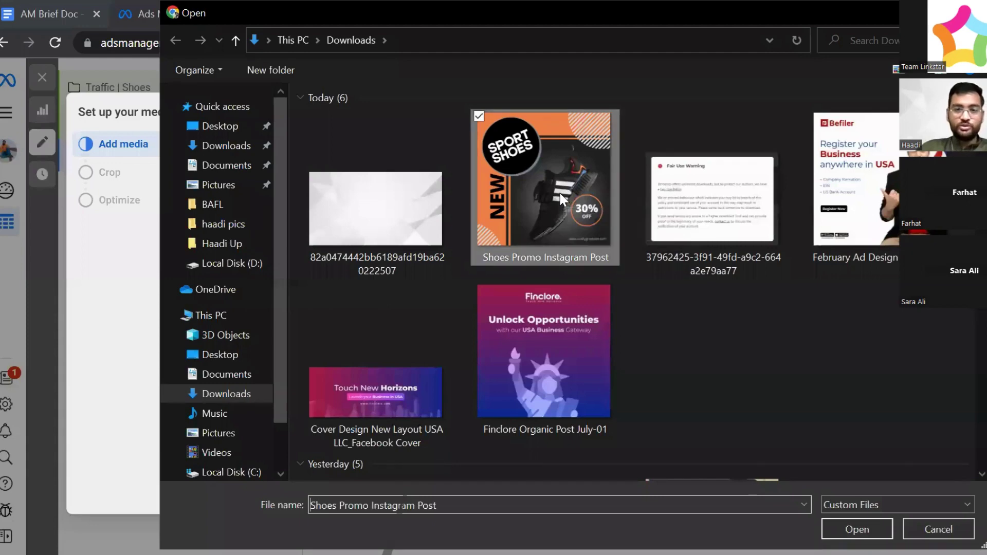
pyautogui.doubleClick(562, 200)
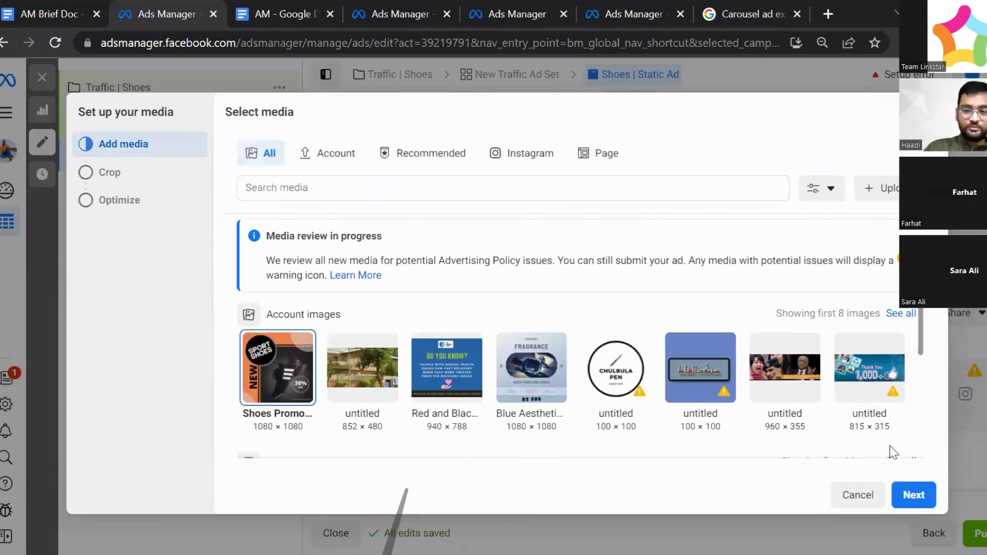
pyautogui.moveTo(285, 369)
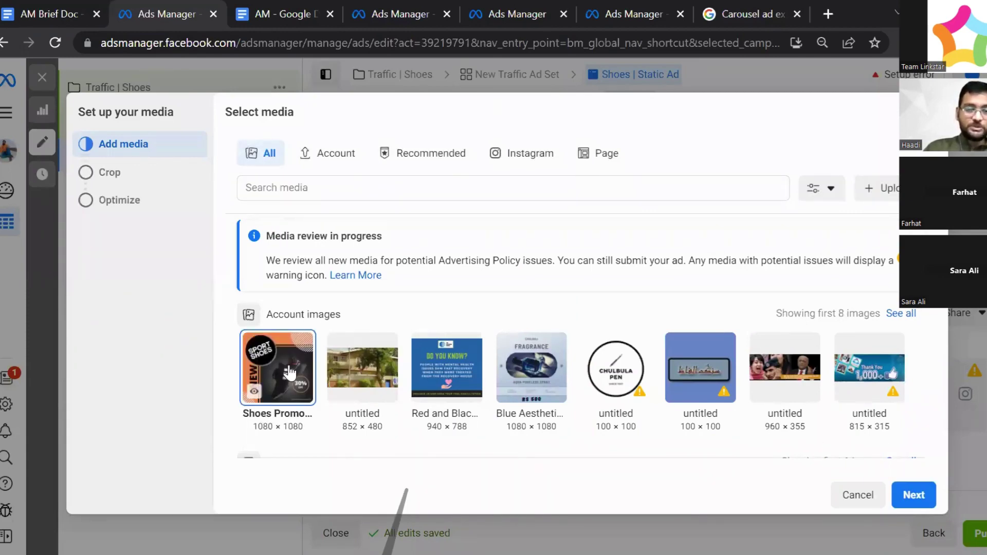
pyautogui.click(914, 495)
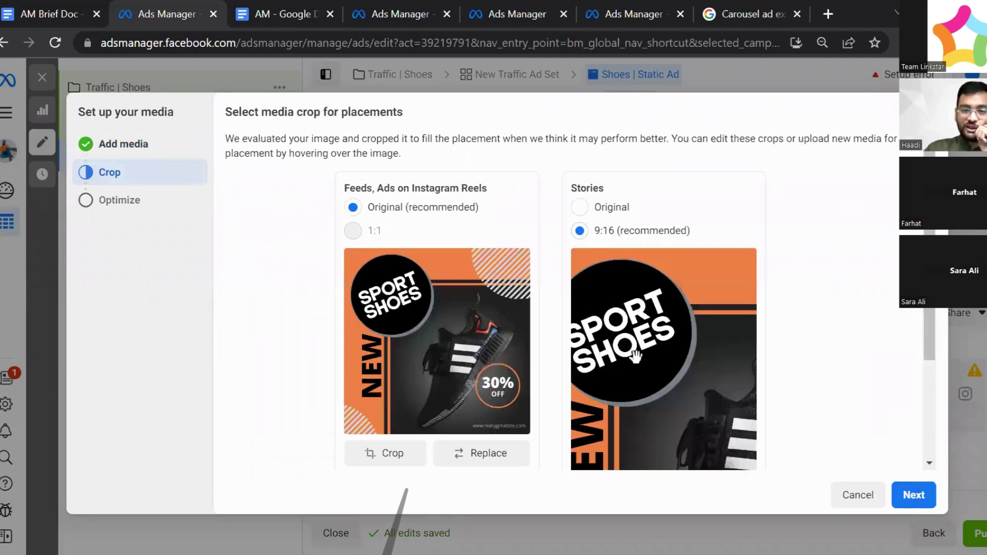
# Step: Switch the Stories crop to Original and examine the preview and the note about restricted placements
pyautogui.click(583, 209)
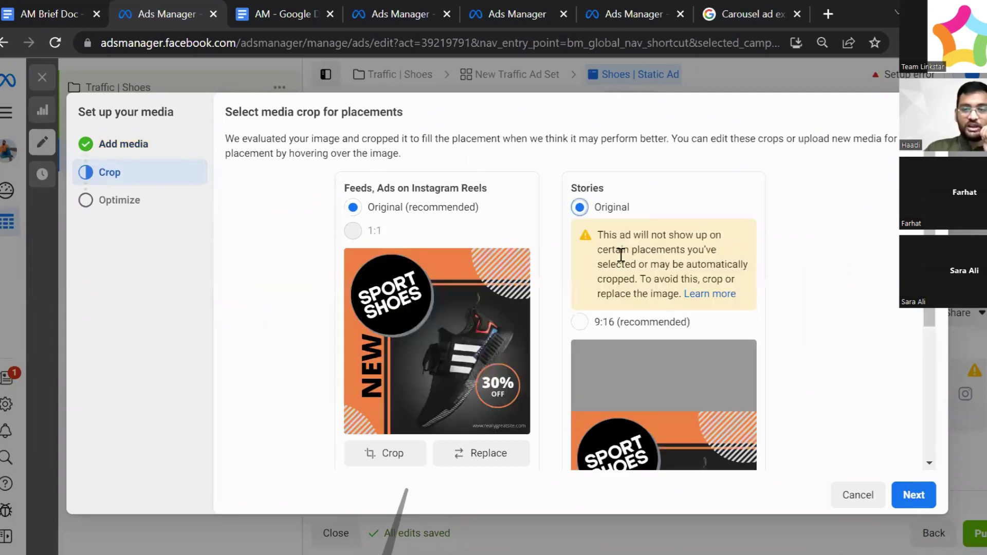
pyautogui.moveTo(620, 250); pyautogui.dragTo(693, 251)
pyautogui.scroll(-5, 704, 254)
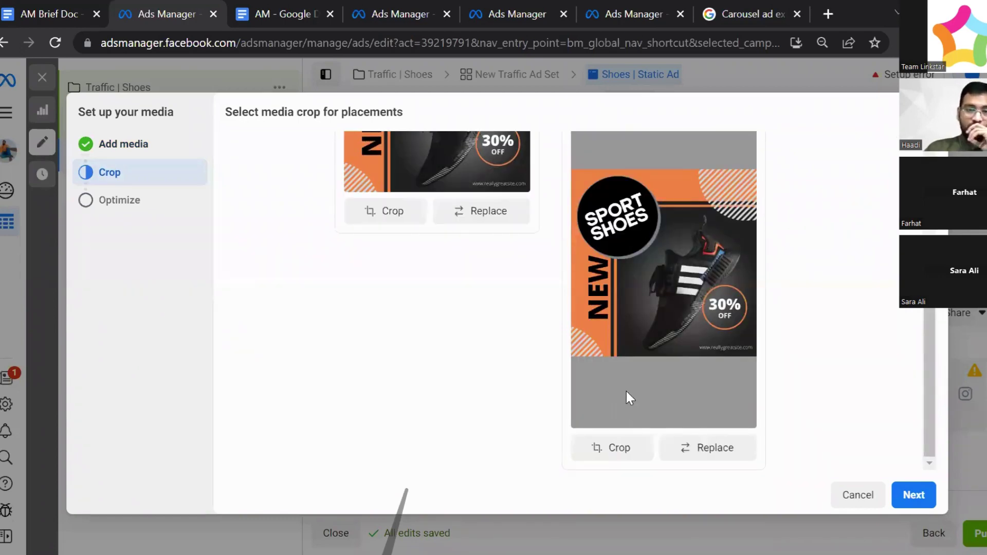
pyautogui.scroll(3, 624, 384)
pyautogui.scroll(-2, 476, 259)
pyautogui.scroll(4, 476, 259)
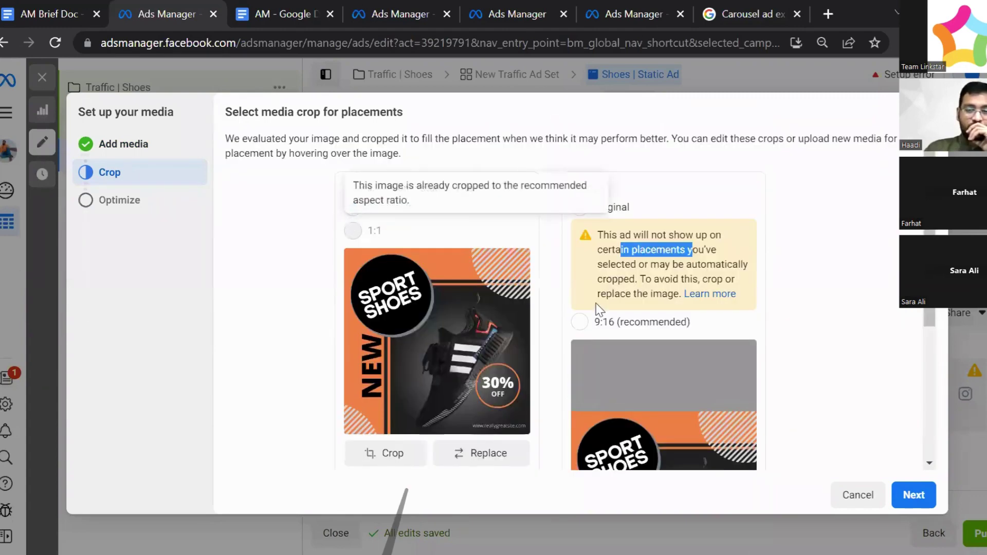
# Step: Replace the Stories media with the vertical image "WhatsApp Image 2023-06-14 at 5.04.09 PM (1)" from Downloads
pyautogui.scroll(-5, 690, 420)
pyautogui.click(707, 469)
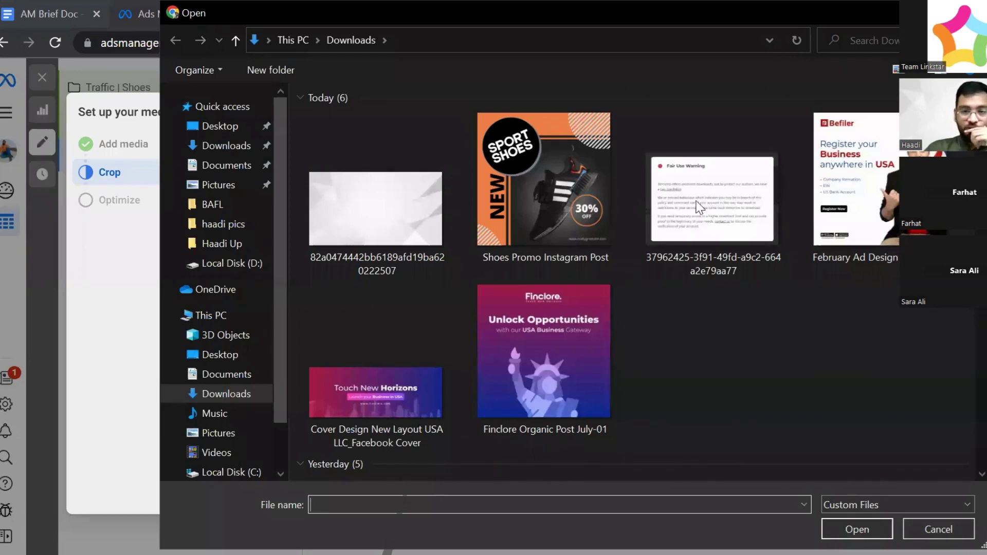
pyautogui.scroll(-5, 698, 207)
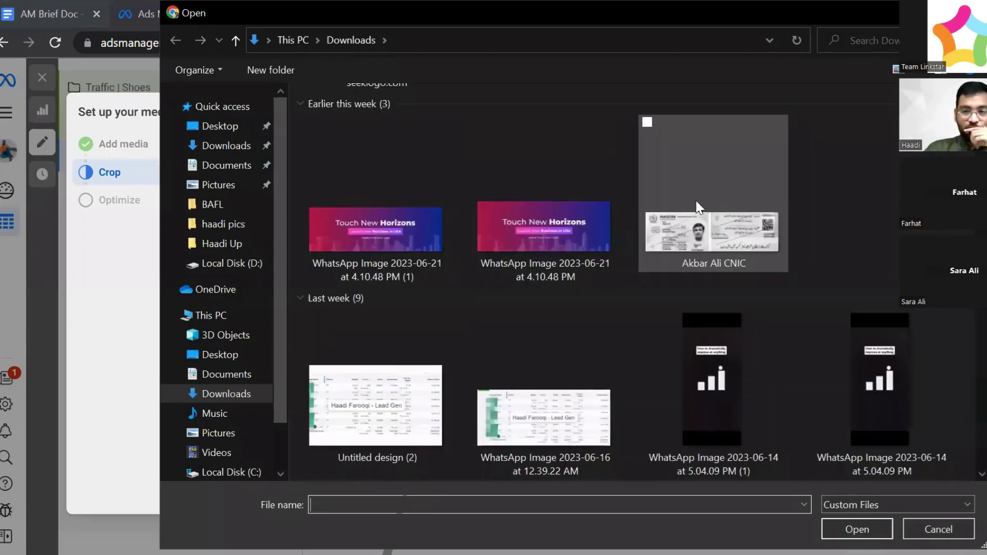
pyautogui.doubleClick(706, 388)
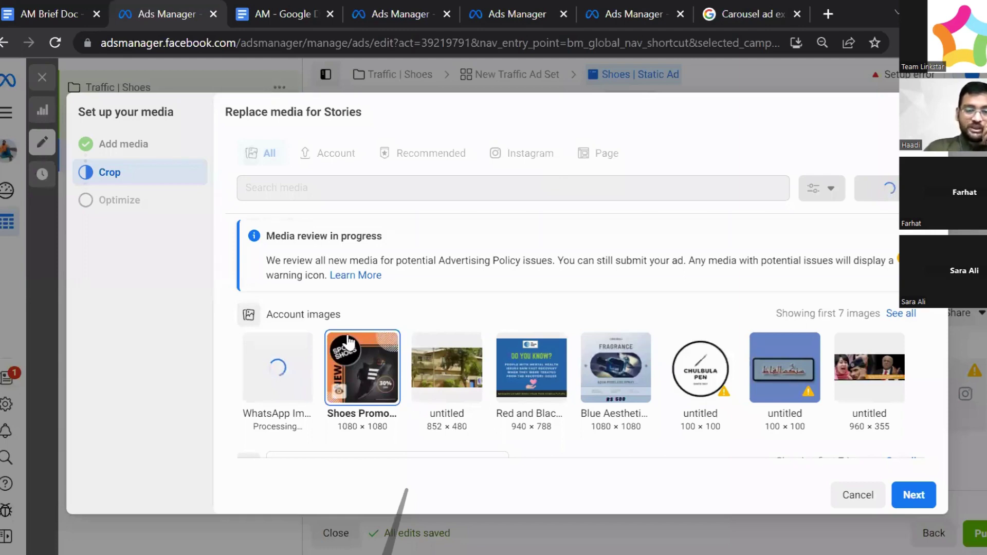
pyautogui.click(273, 344)
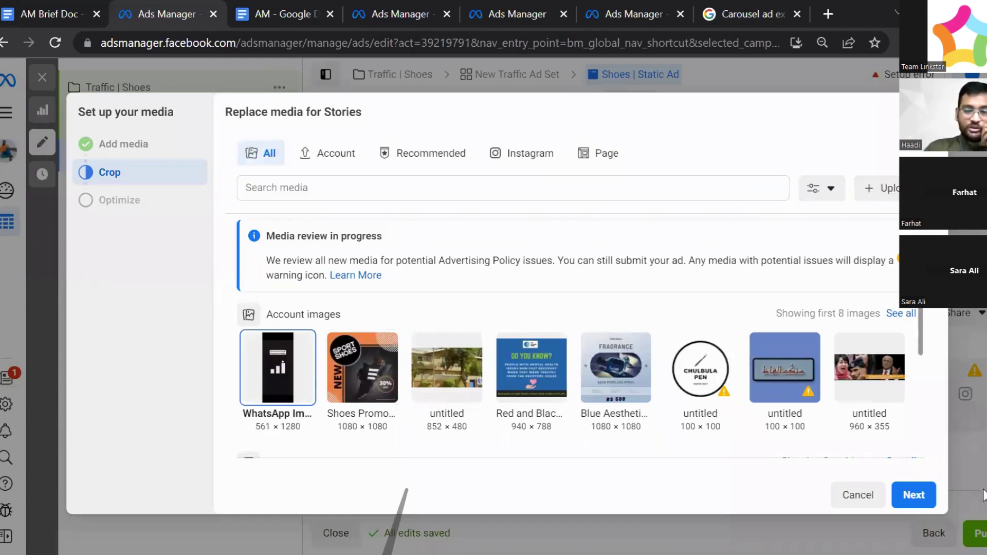
pyautogui.click(923, 501)
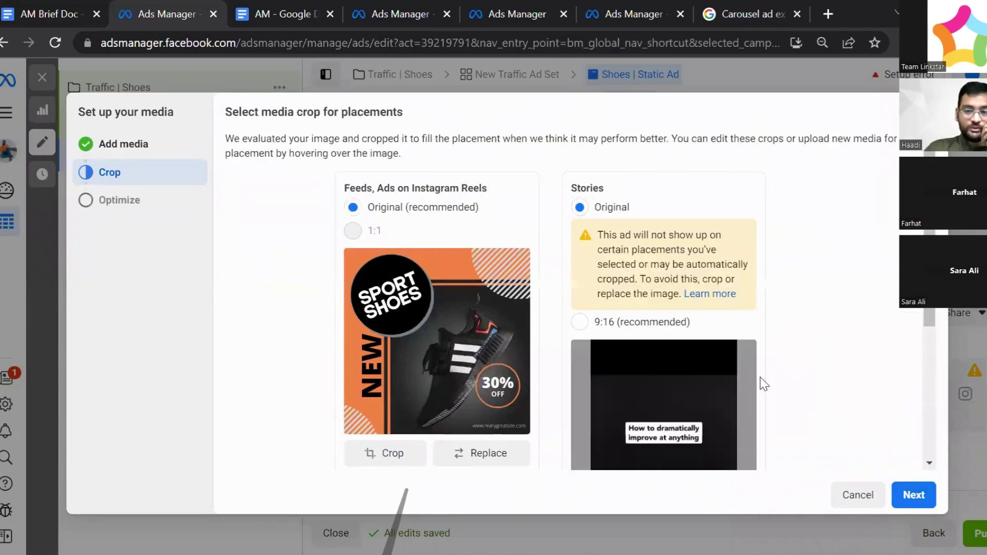
# Step: Compare the feed and Stories previews, and set the Stories crop to 9:16 (recommended)
pyautogui.scroll(-3, 710, 316)
pyautogui.scroll(-2, 689, 311)
pyautogui.scroll(5, 478, 267)
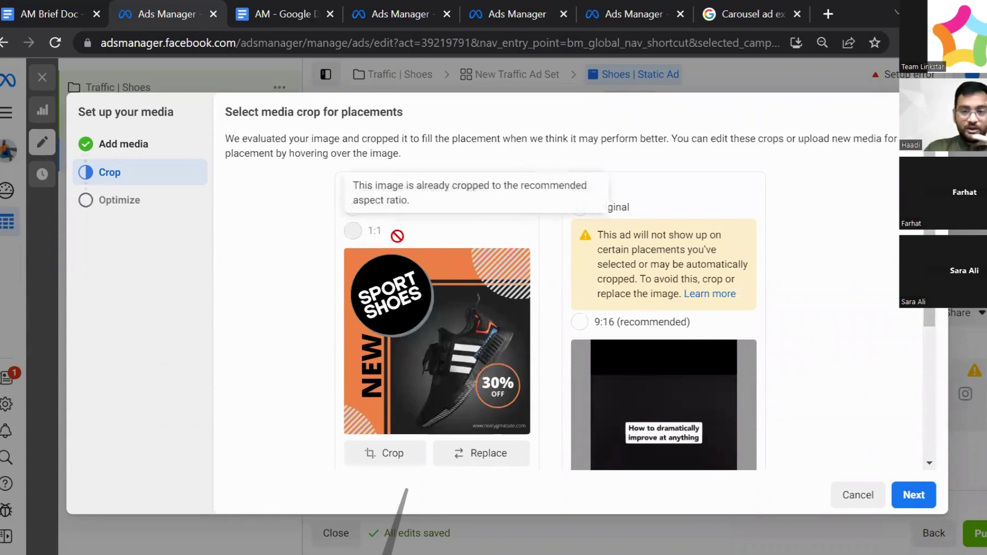
pyautogui.scroll(-3, 600, 278)
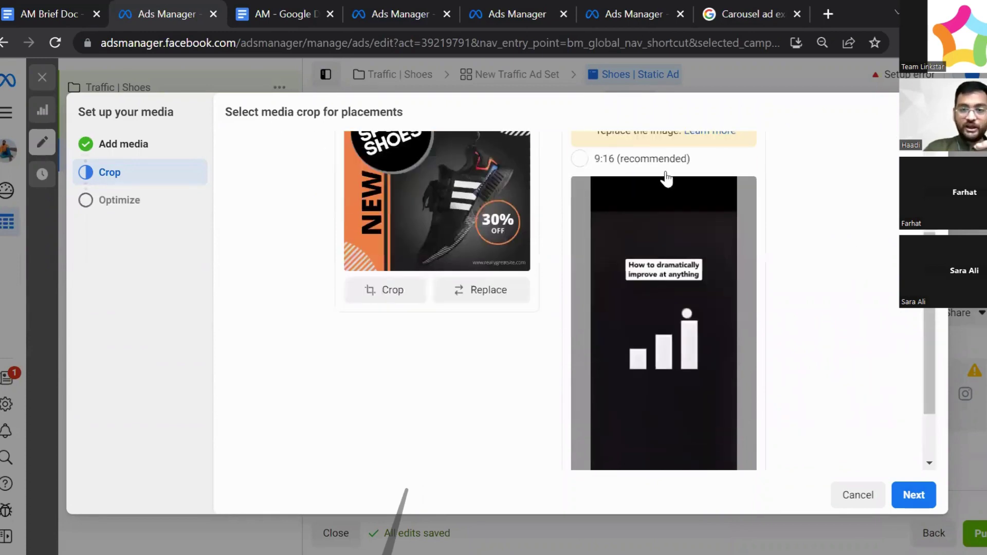
pyautogui.scroll(-2, 560, 419)
pyautogui.scroll(4, 559, 418)
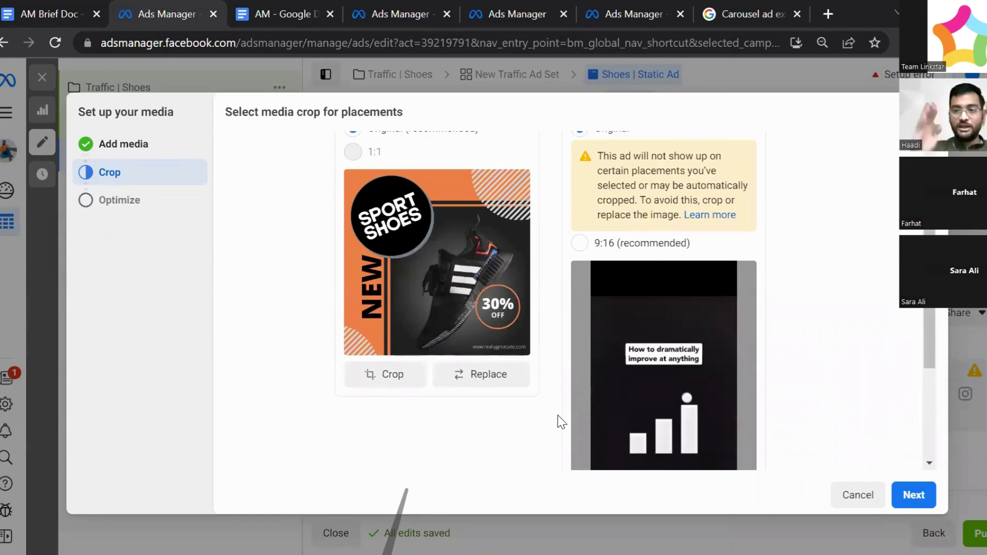
pyautogui.scroll(3, 613, 256)
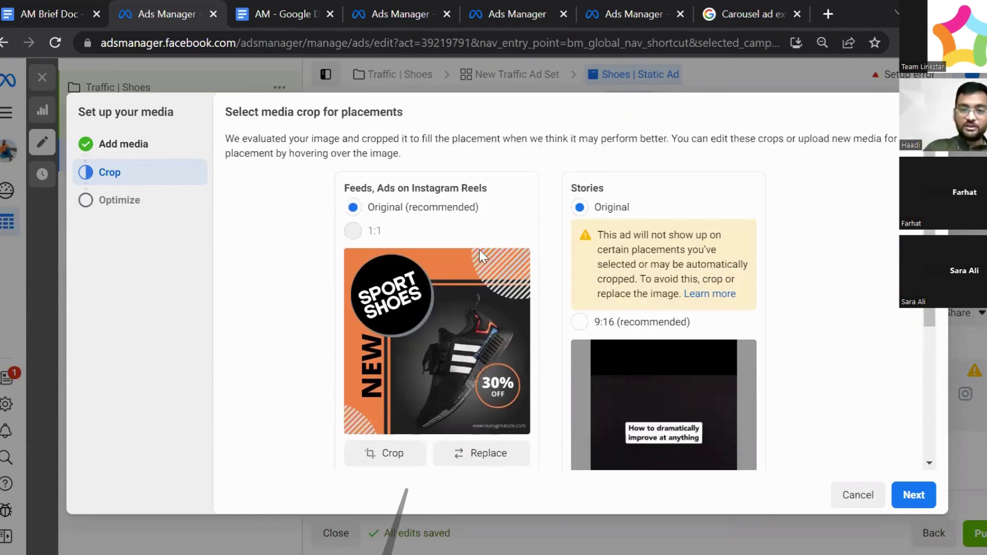
pyautogui.scroll(-3, 581, 280)
pyautogui.click(579, 241)
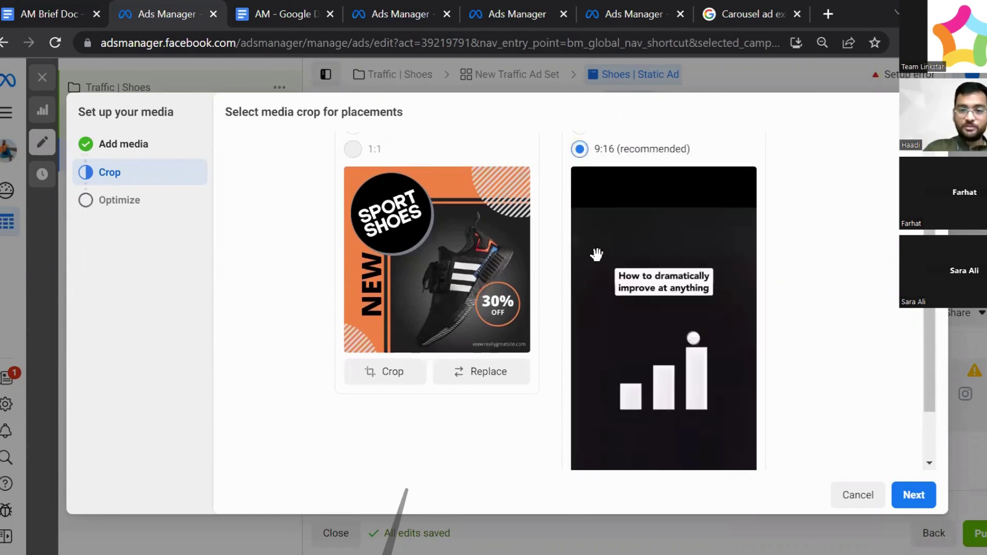
pyautogui.scroll(2, 584, 170)
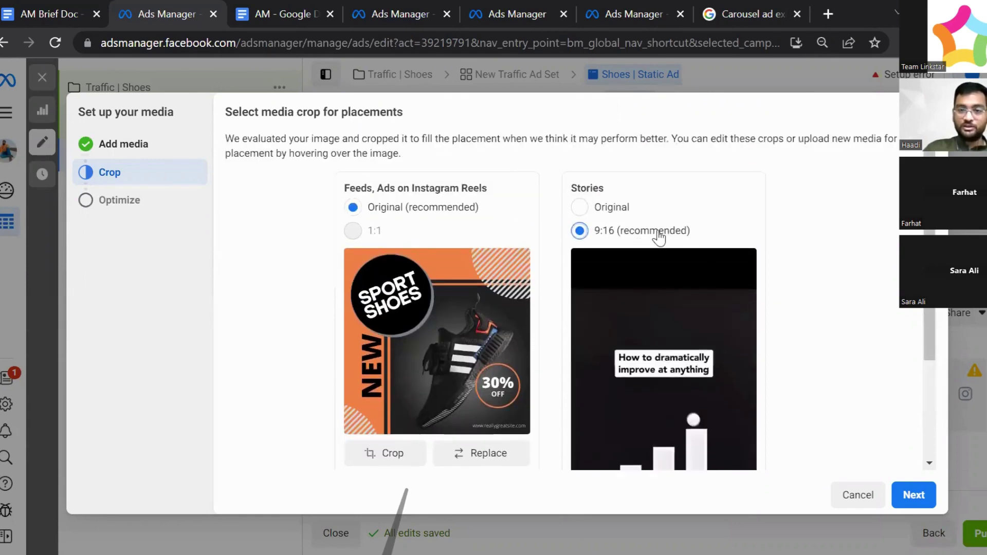
pyautogui.scroll(-3, 638, 206)
pyautogui.scroll(3, 612, 345)
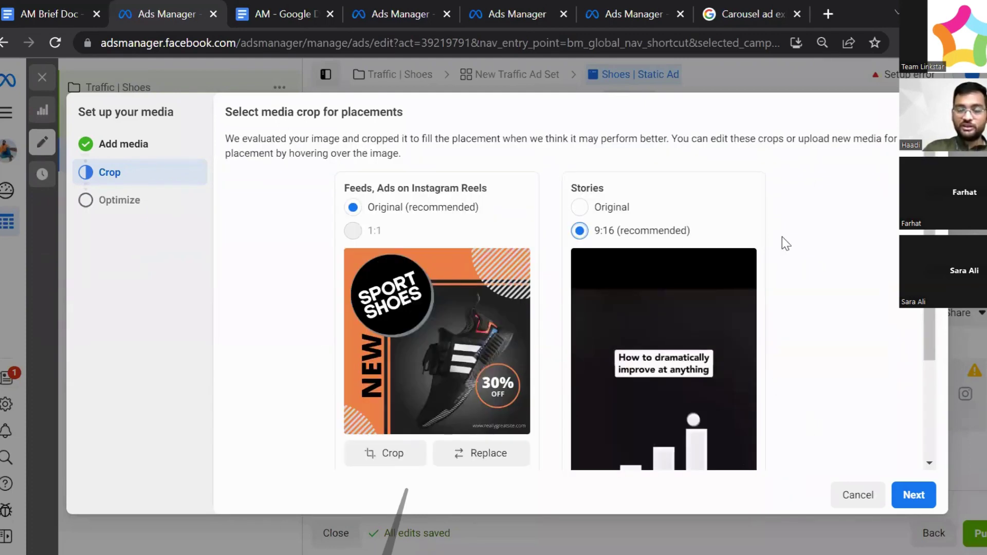
# Step: Accept the placement crops and allow media enhancements for the ad
pyautogui.scroll(-3, 775, 323)
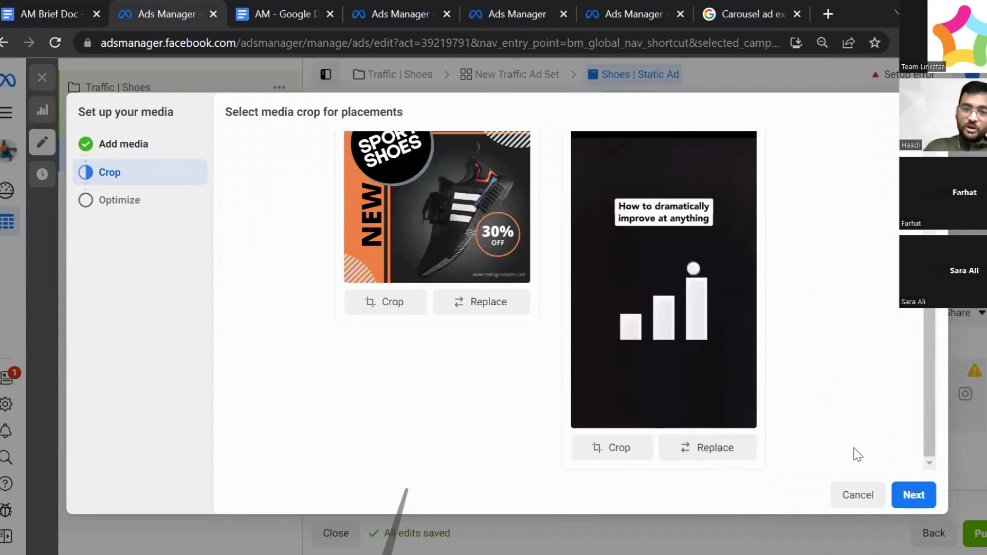
pyautogui.click(913, 495)
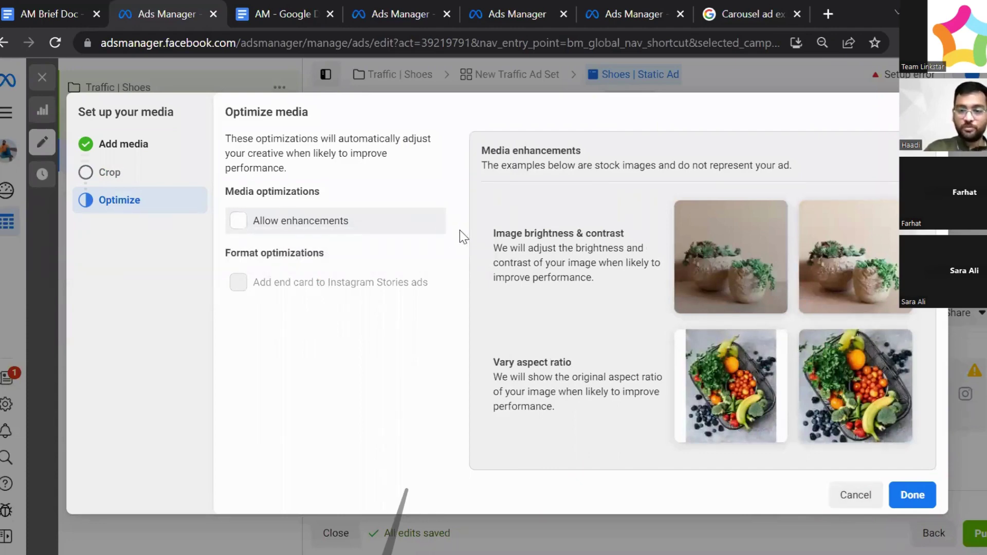
pyautogui.click(274, 220)
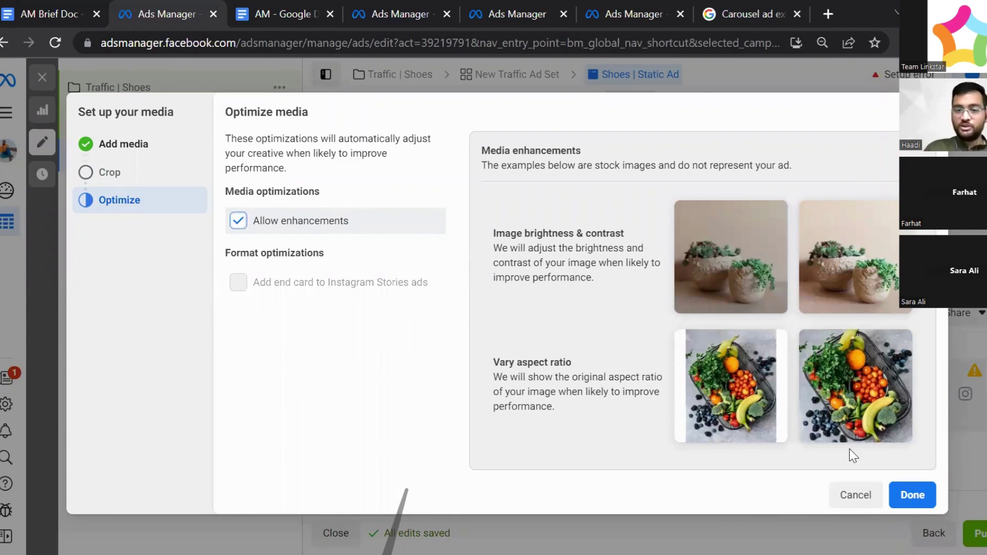
# Step: Finish the media setup and review the ad's placement previews, message template and tracking settings
pyautogui.press('Return')
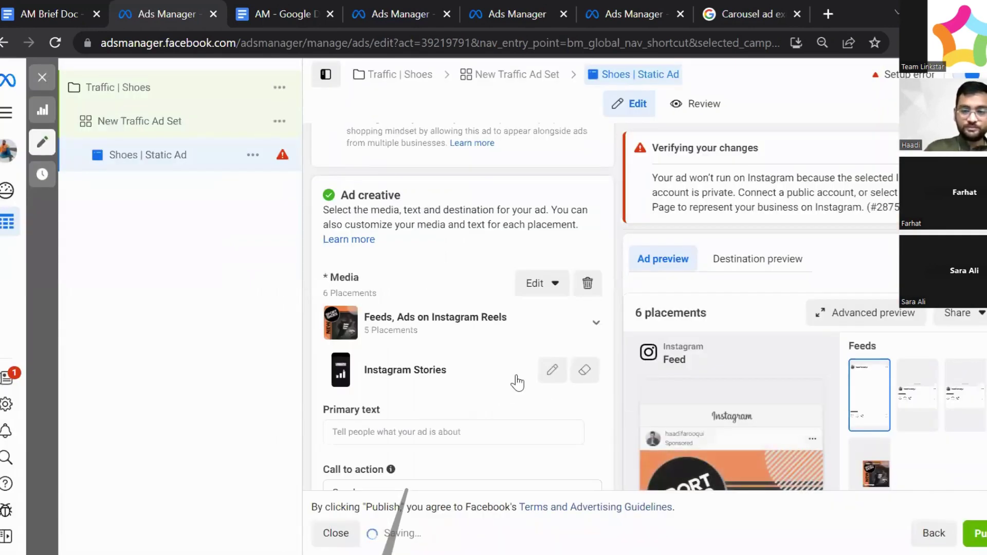
pyautogui.scroll(-2, 565, 288)
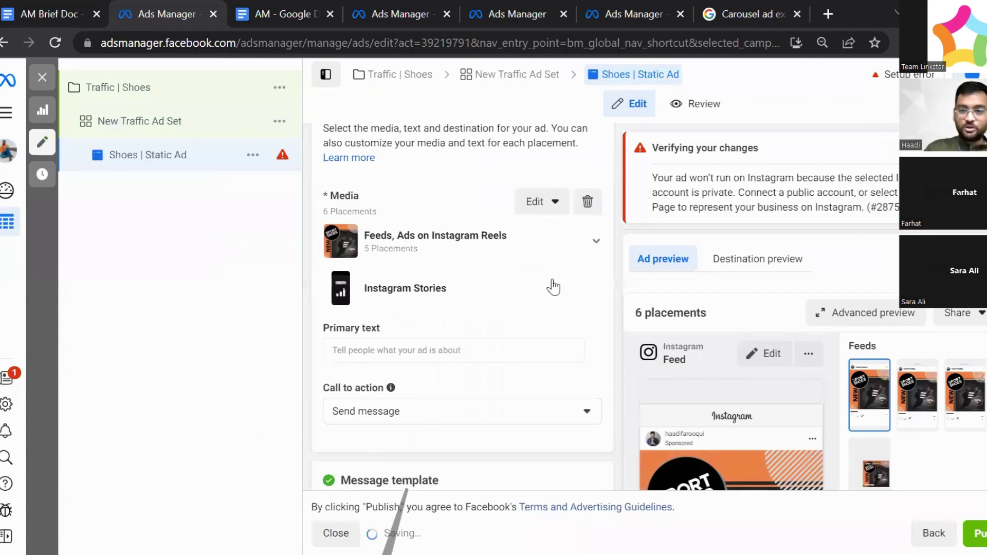
pyautogui.scroll(-5, 856, 369)
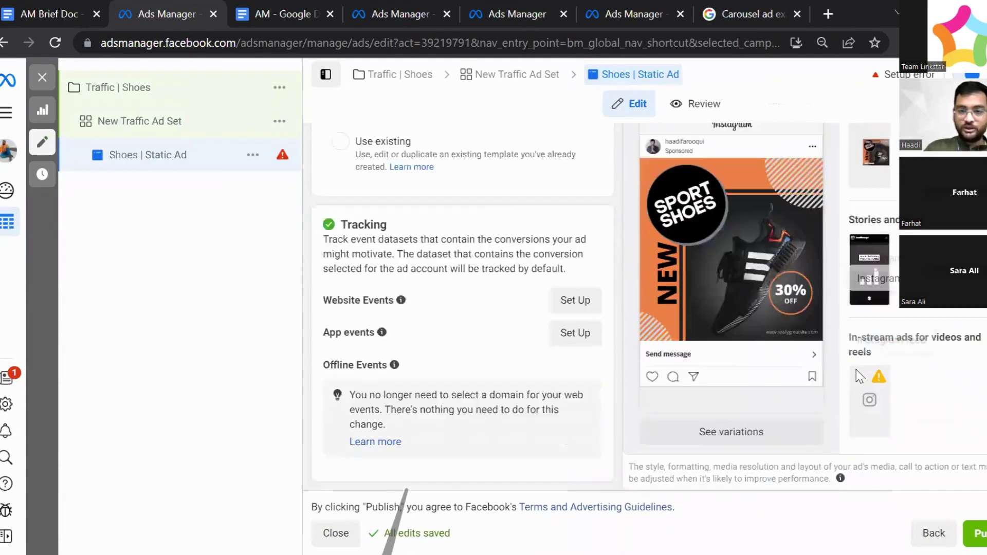
pyautogui.scroll(3, 711, 322)
pyautogui.scroll(-2, 707, 288)
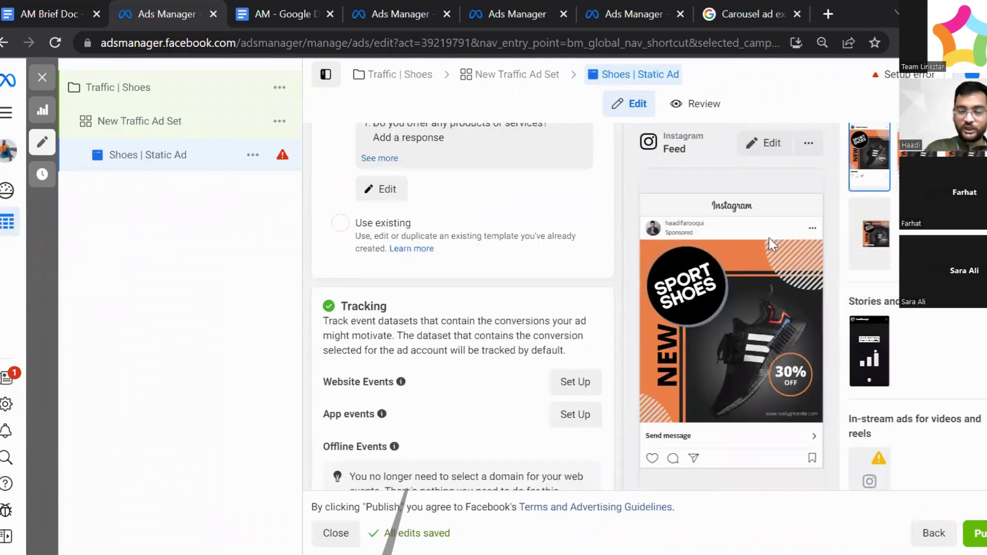
pyautogui.scroll(2, 706, 266)
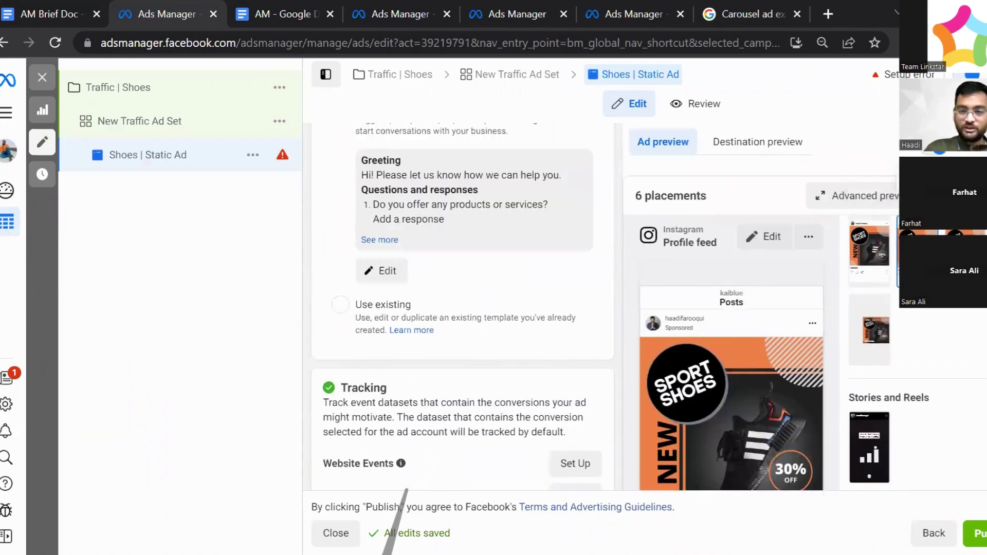
pyautogui.scroll(-2, 770, 350)
pyautogui.scroll(4, 665, 346)
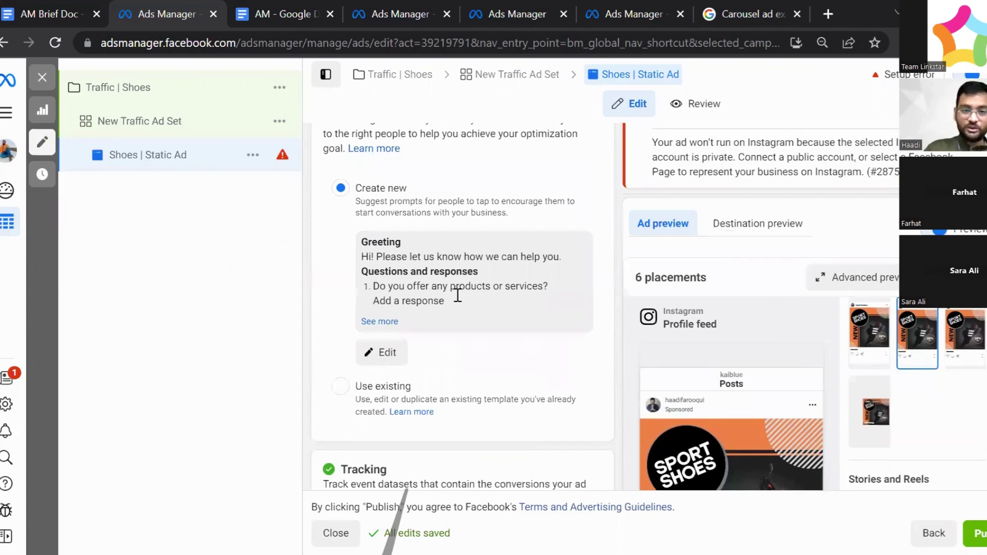
pyautogui.scroll(5, 379, 316)
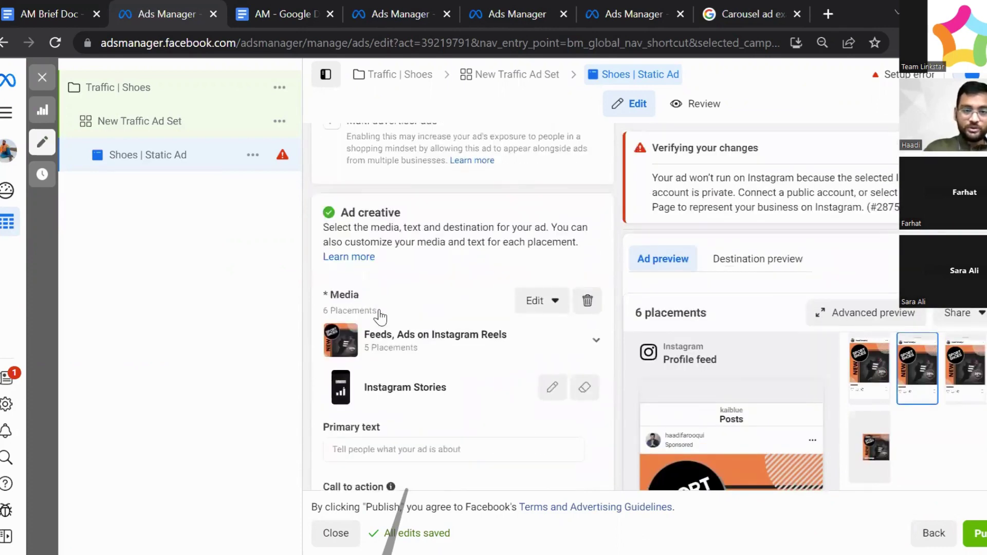
# Step: Enter "Medicated Shoes | Hot Selling" as the static ad's primary text
pyautogui.scroll(-2, 389, 367)
pyautogui.click(390, 367)
pyautogui.write('M')
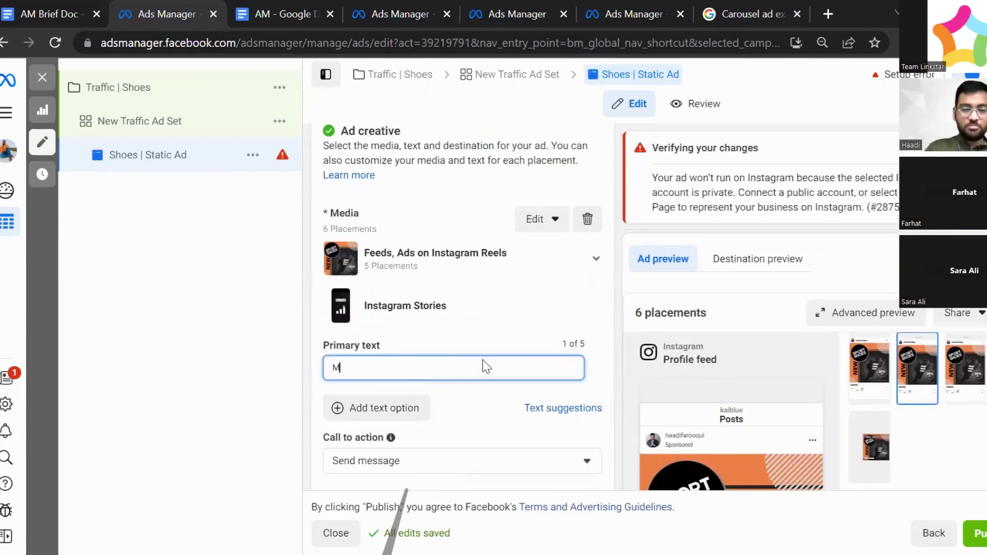
pyautogui.write('edicated Shoes ')
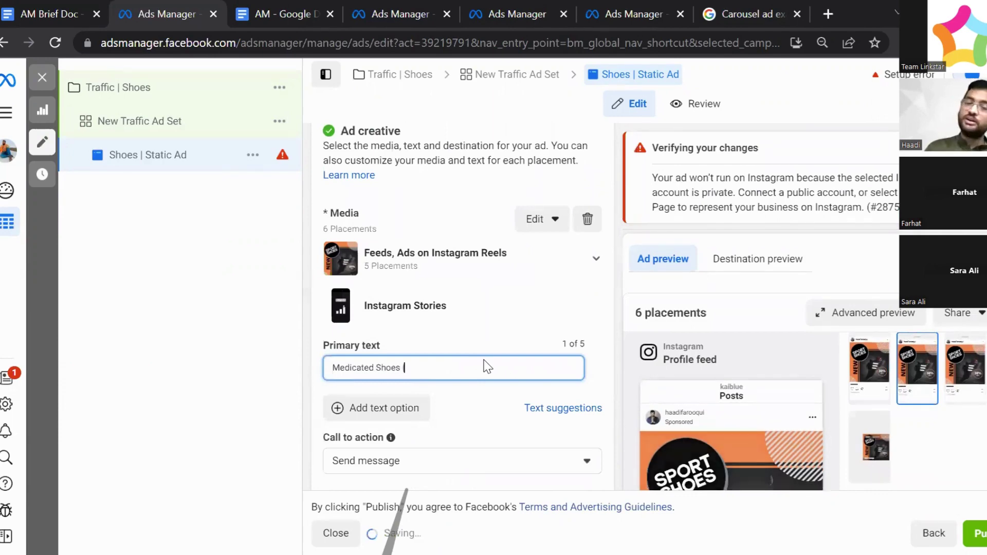
pyautogui.write('|')
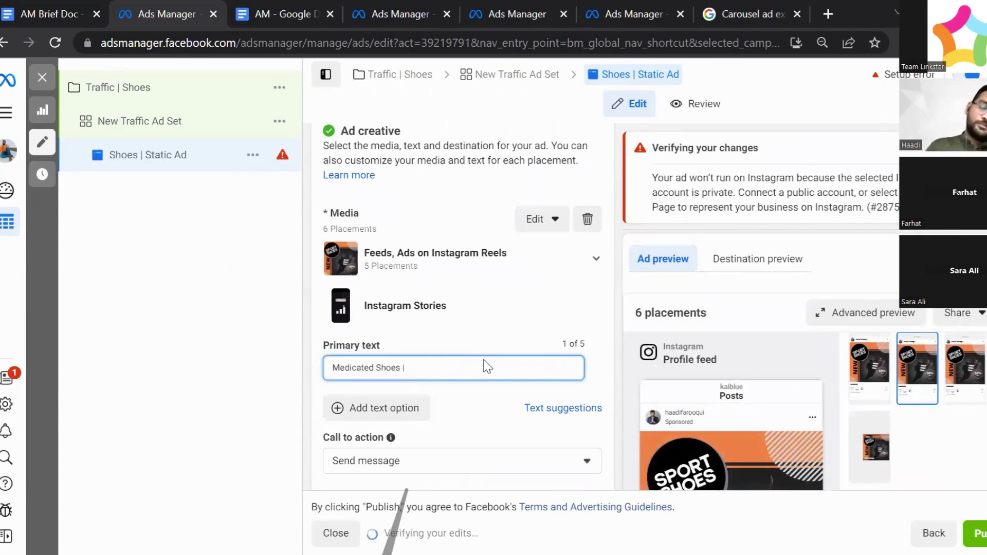
pyautogui.write(' Hot Selling')
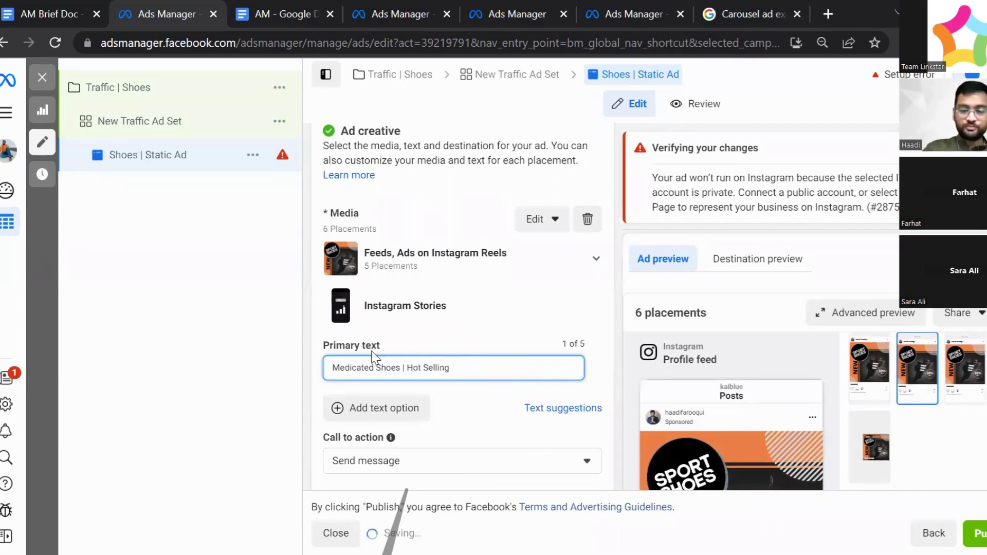
pyautogui.scroll(-3, 377, 357)
pyautogui.scroll(3, 468, 353)
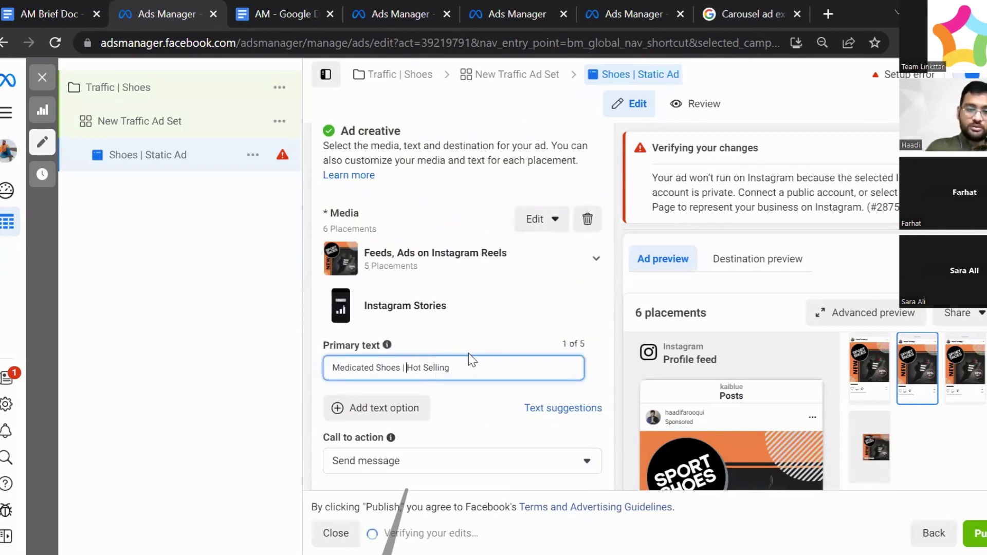
# Step: Replace the whole primary text with "Hot selling medicated shoes ." and start a new line below it
pyautogui.hotkey('ctrl', 'a')
pyautogui.write('Hot sel')
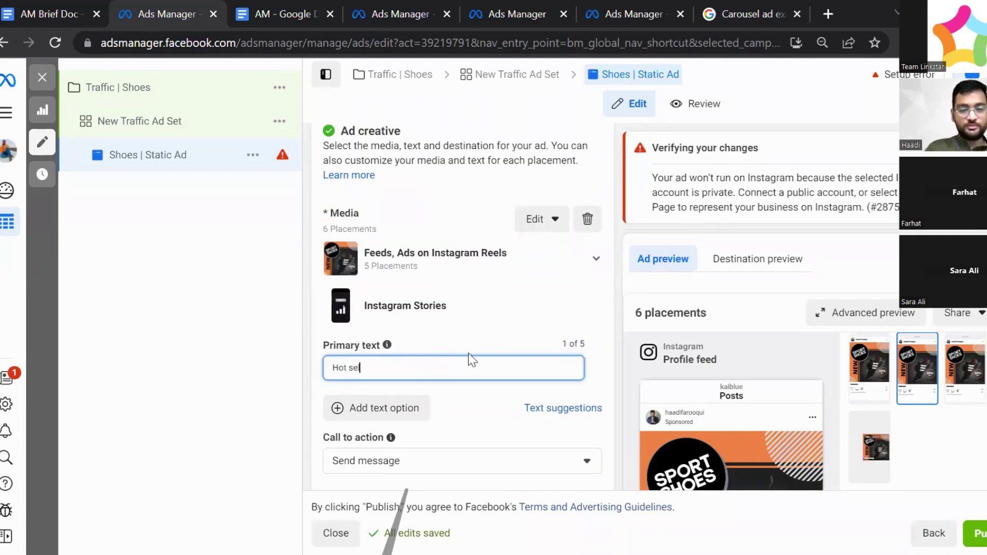
pyautogui.write('ling medicated s')
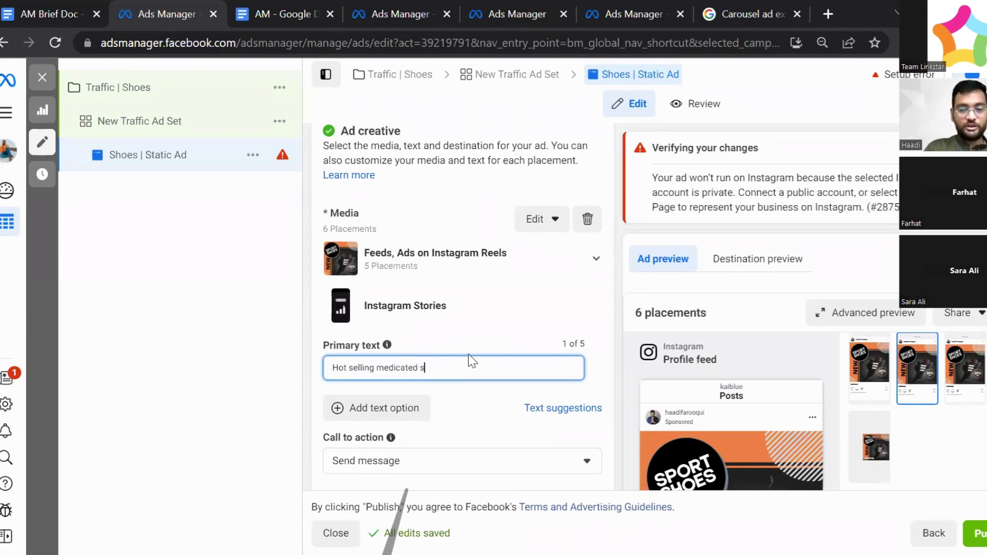
pyautogui.write('hoe')
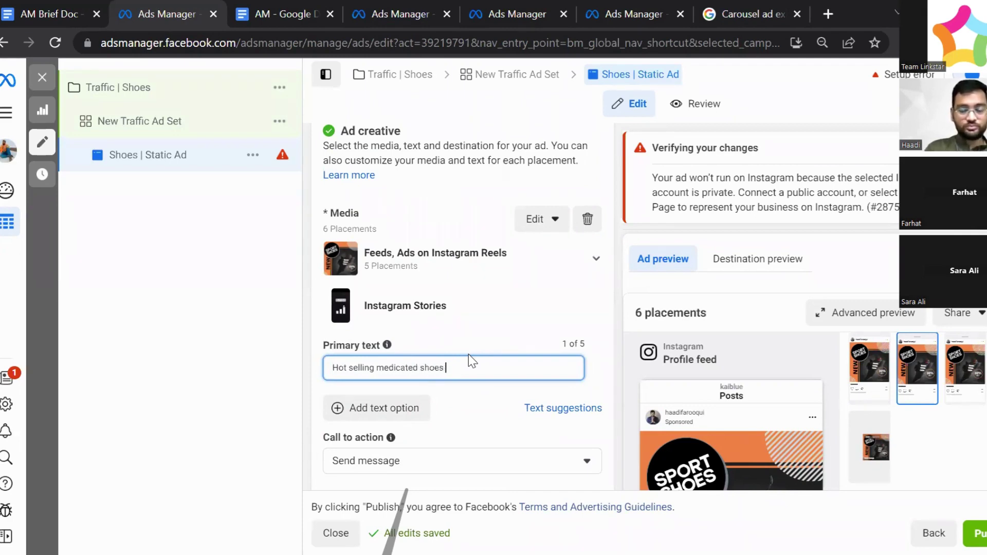
pyautogui.write('s ')
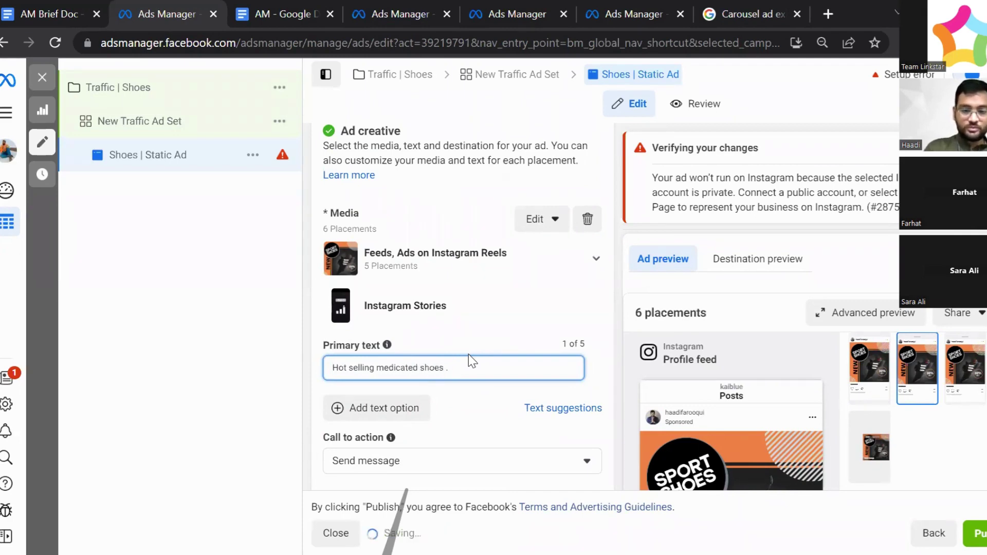
pyautogui.write('.')
pyautogui.press('Return')
pyautogui.write('#0')
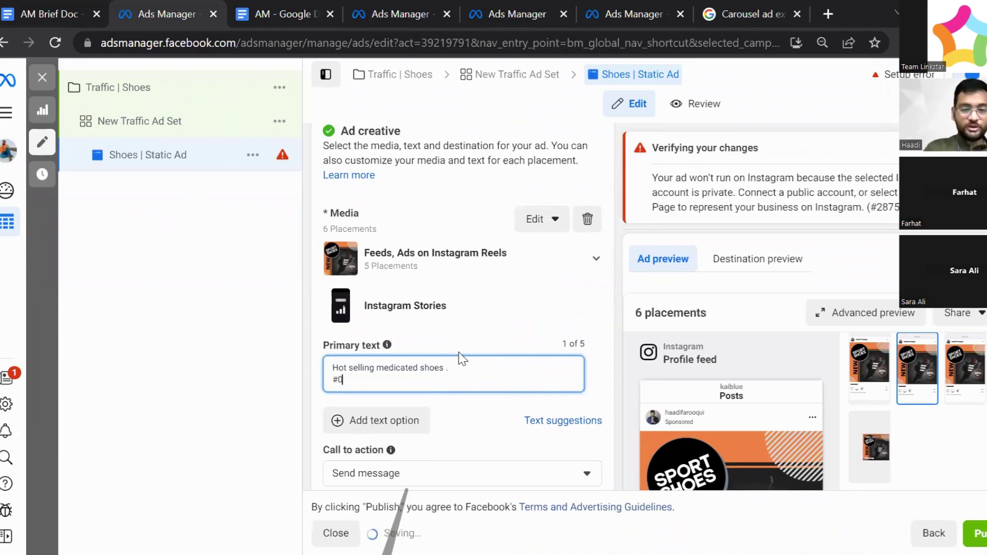
pyautogui.press('BackSpace')
pyautogui.press('BackSpace')
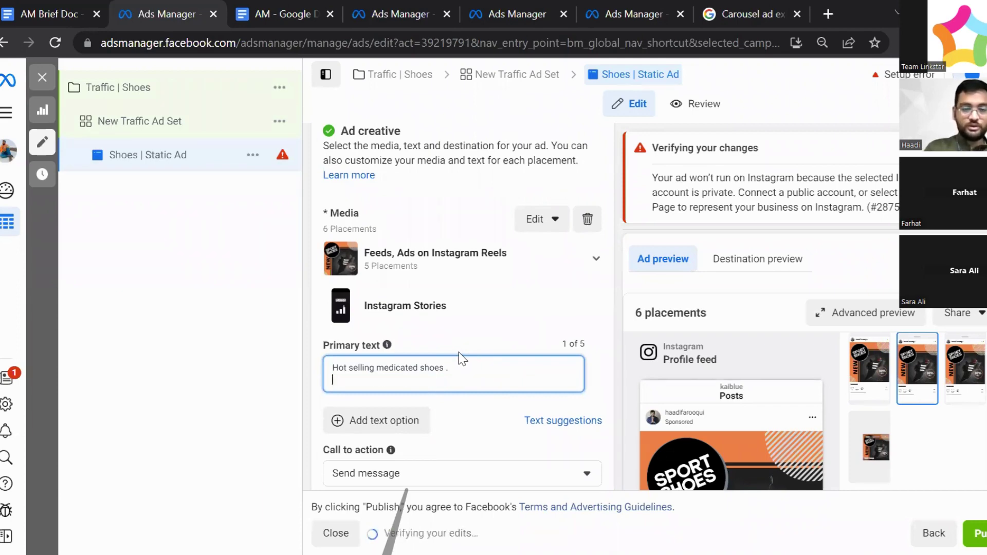
pyautogui.write('30% lesst')
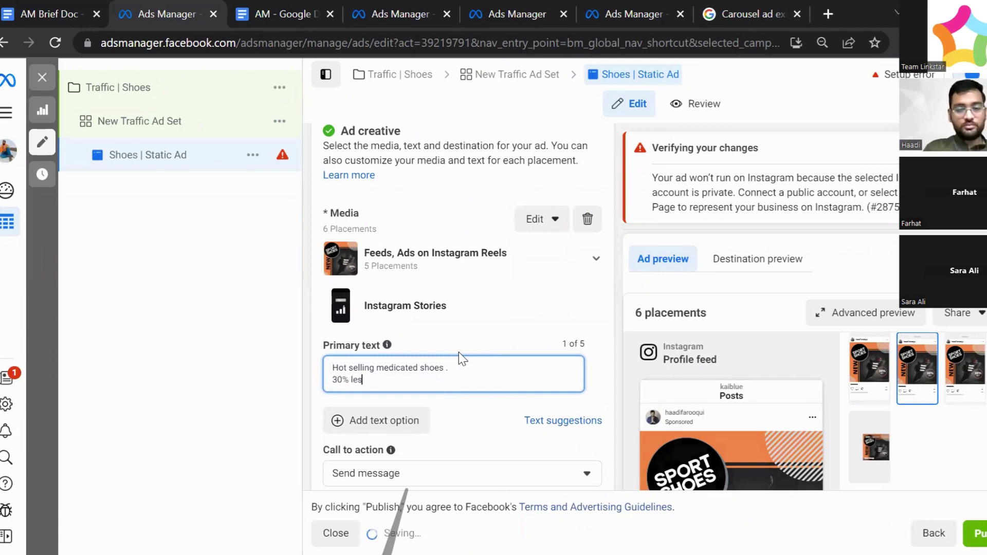
pyautogui.press('BackSpace')
pyautogui.press('BackSpace')
pyautogui.press('BackSpace')
pyautogui.press('BackSpace')
pyautogui.press('BackSpace')
pyautogui.press('BackSpace')
pyautogui.press('BackSpace')
pyautogui.press('BackSpace')
pyautogui.press('BackSpace')
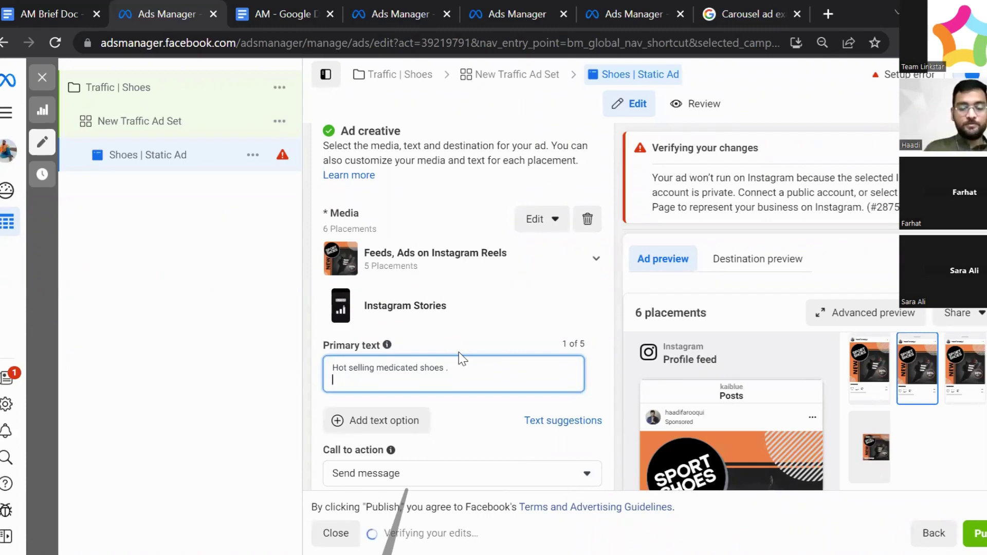
# Step: Add the lines "Discounted rates" and "Free shipping all over Pakistan" to the primary text
pyautogui.write('Discounte')
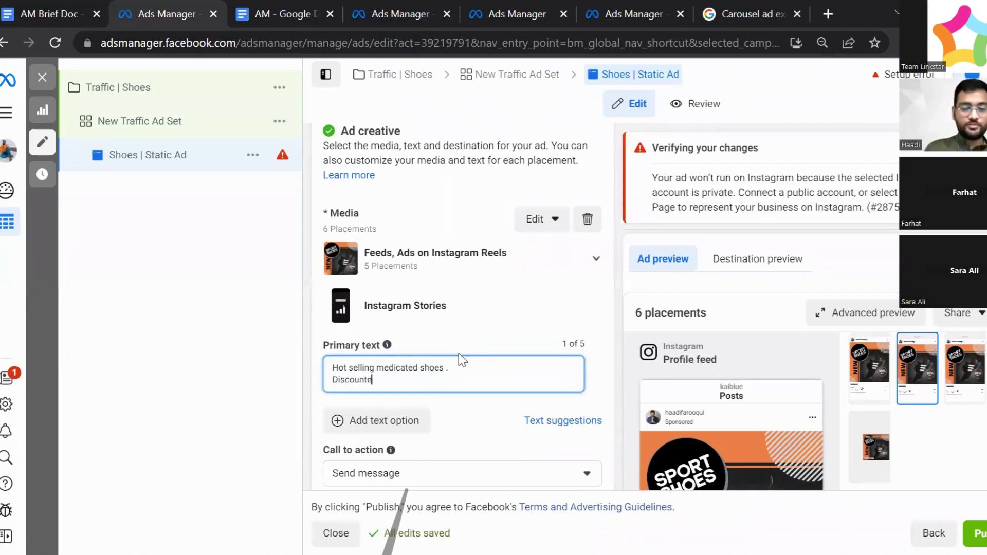
pyautogui.write('d rates')
pyautogui.press('Return')
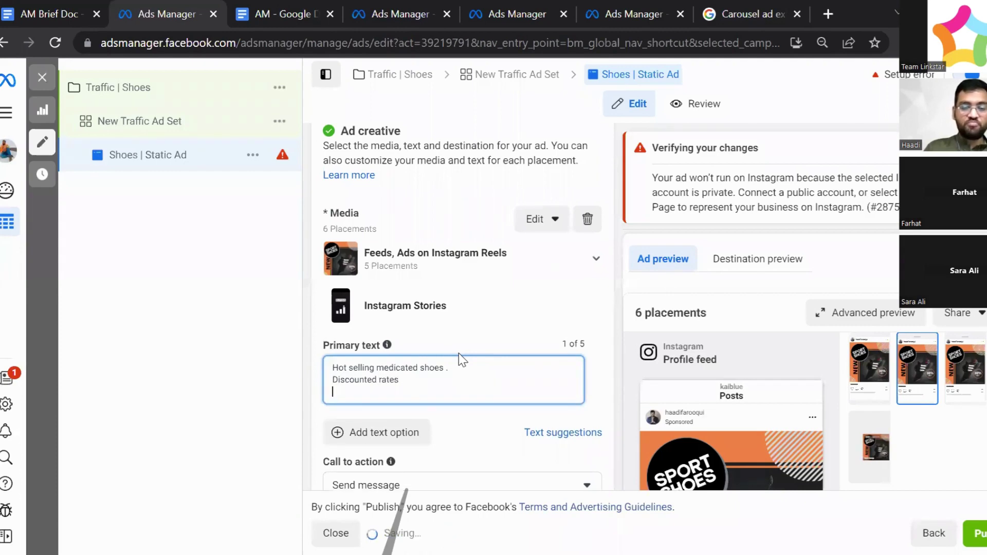
pyautogui.write('Free shi')
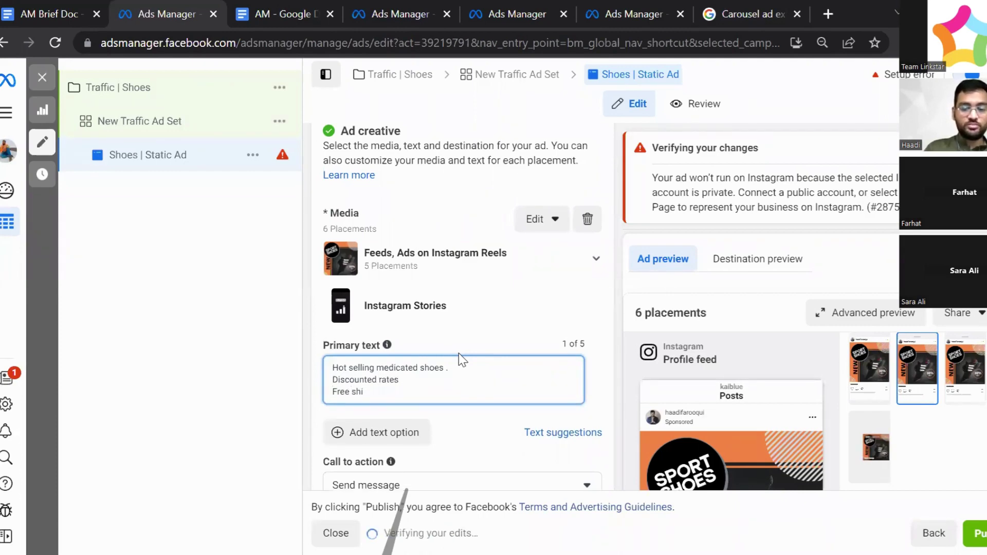
pyautogui.write('pping all ov')
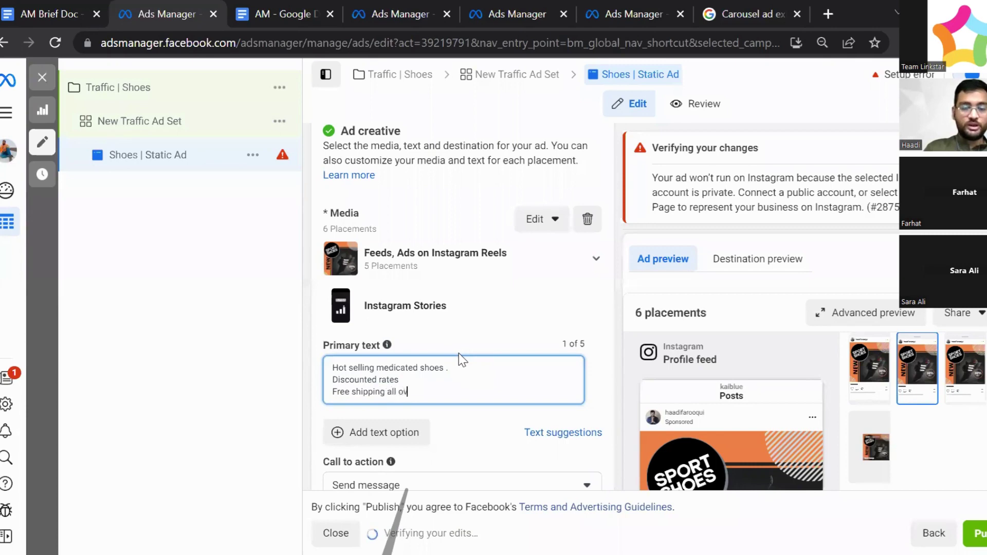
pyautogui.write('er Pakistan')
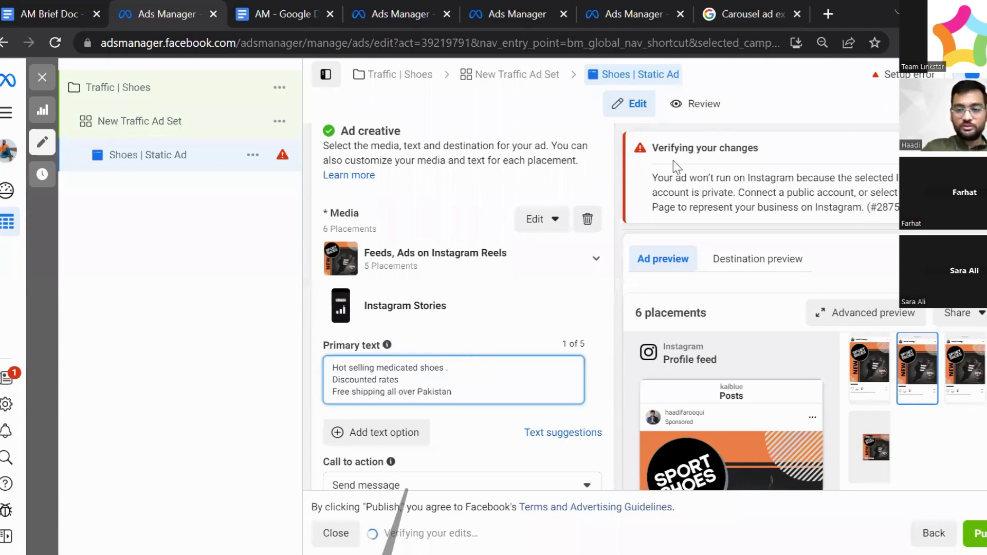
# Step: Add a second primary text option and fill it with a copy of the first option's three lines
pyautogui.scroll(-10, 738, 408)
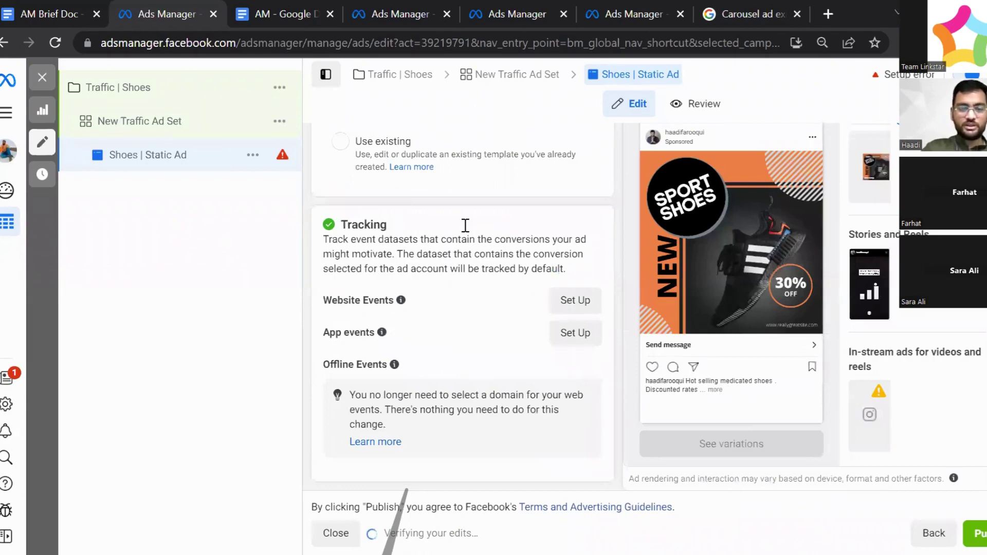
pyautogui.scroll(8, 466, 258)
pyautogui.click(435, 262)
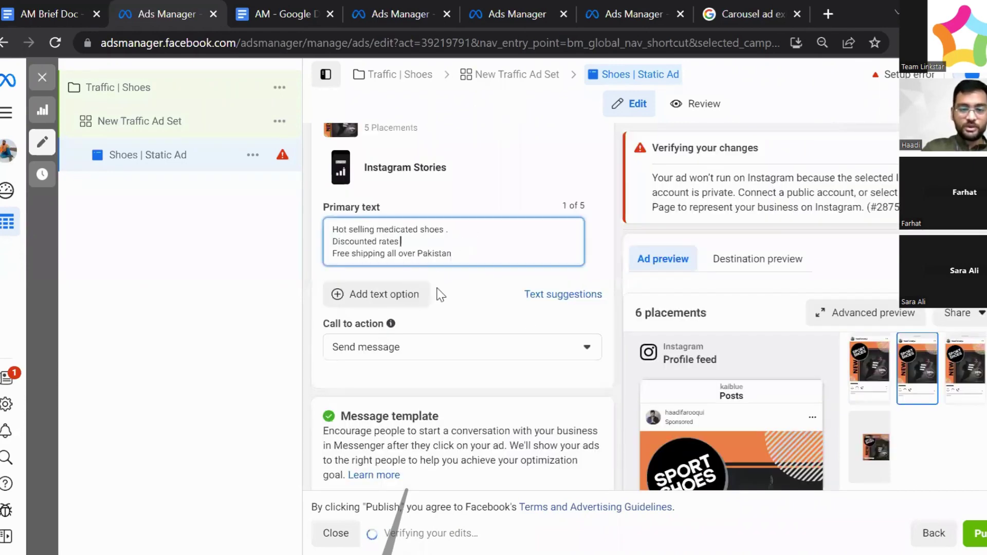
pyautogui.click(401, 309)
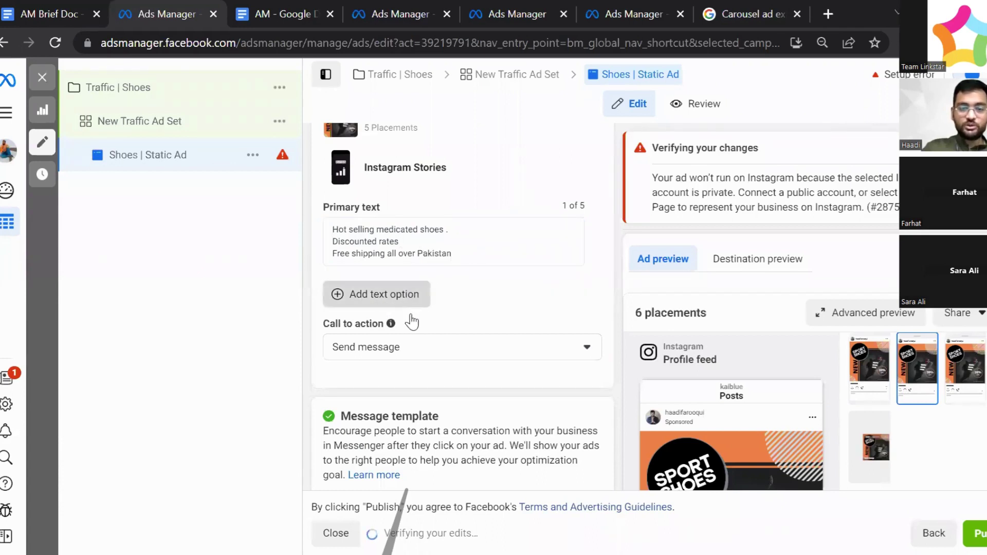
pyautogui.click(447, 286)
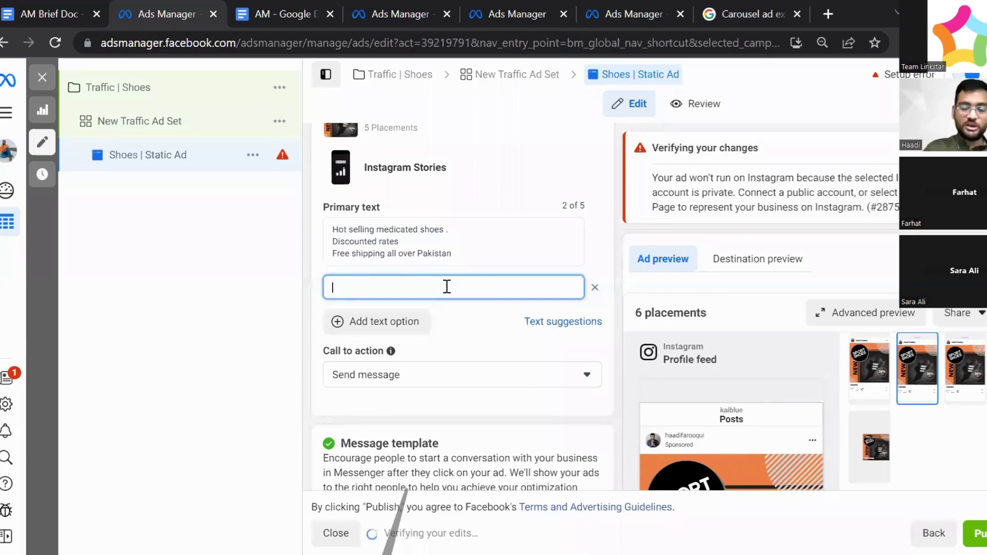
pyautogui.moveTo(443, 256); pyautogui.dragTo(289, 230)
pyautogui.hotkey('ctrl', 'c')
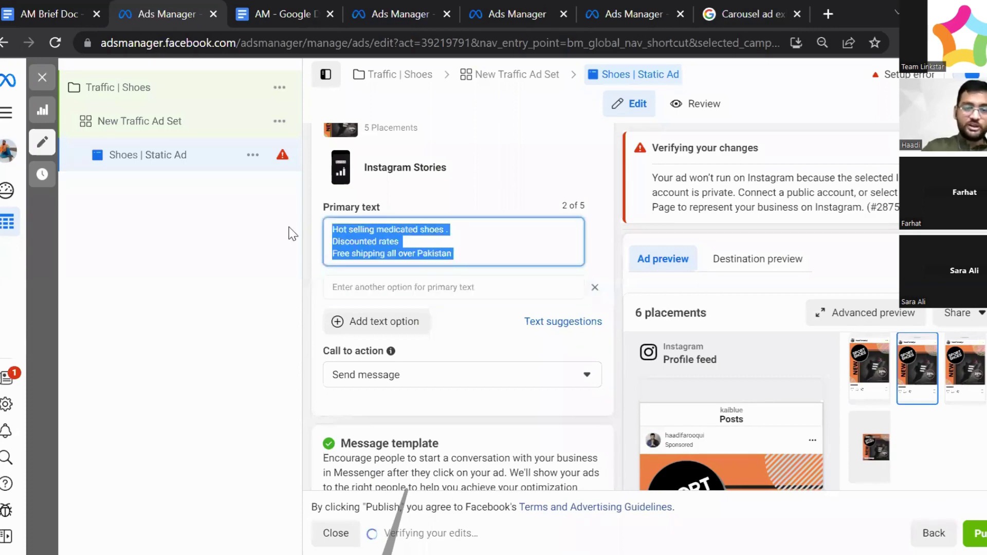
pyautogui.click(469, 286)
pyautogui.hotkey('ctrl', 'v')
# Step: Replace the "Discounted rates" line in the second primary text option with "10% Discount for all"
pyautogui.moveTo(404, 298); pyautogui.dragTo(324, 298)
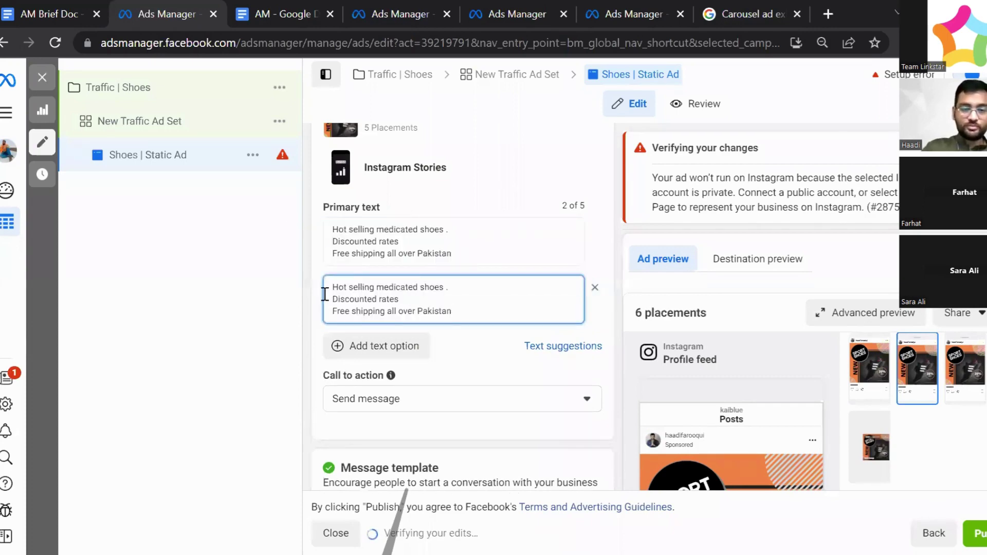
pyautogui.click(361, 297)
pyautogui.tripleClick(360, 300)
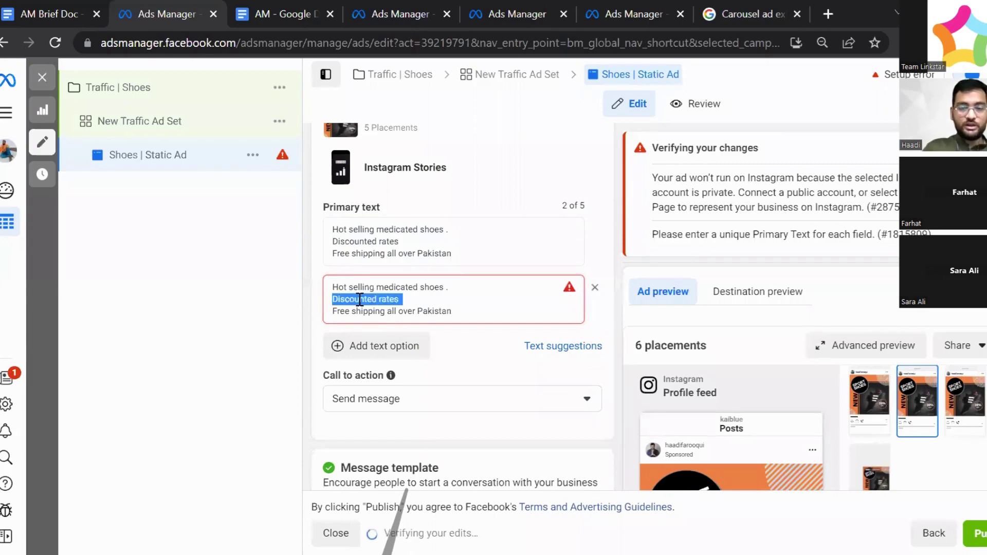
pyautogui.write('10')
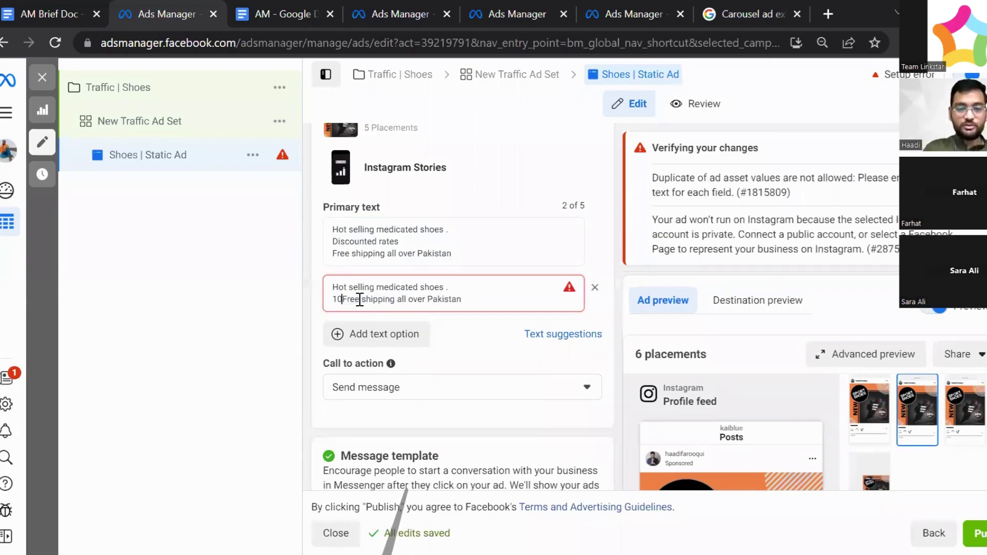
pyautogui.write('% ')
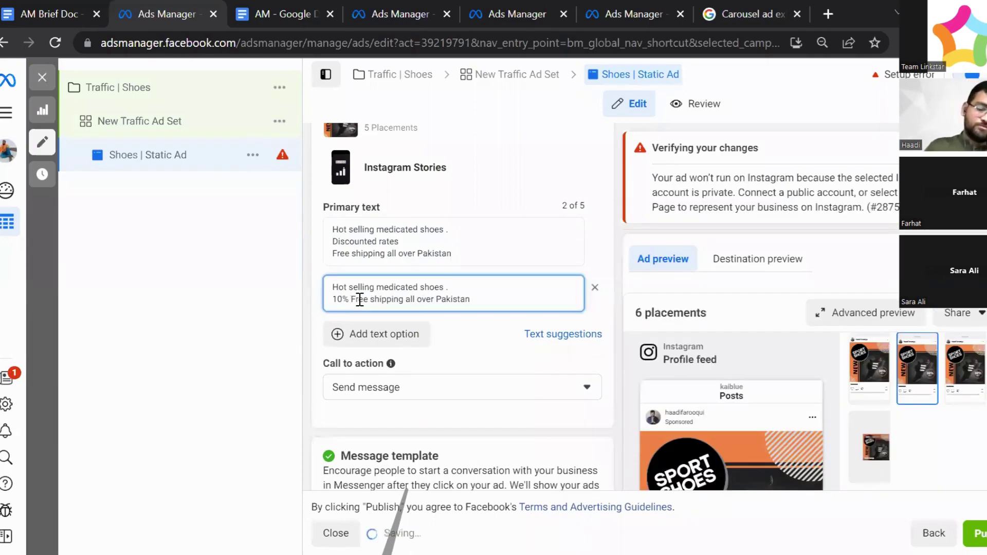
pyautogui.write('Discount ')
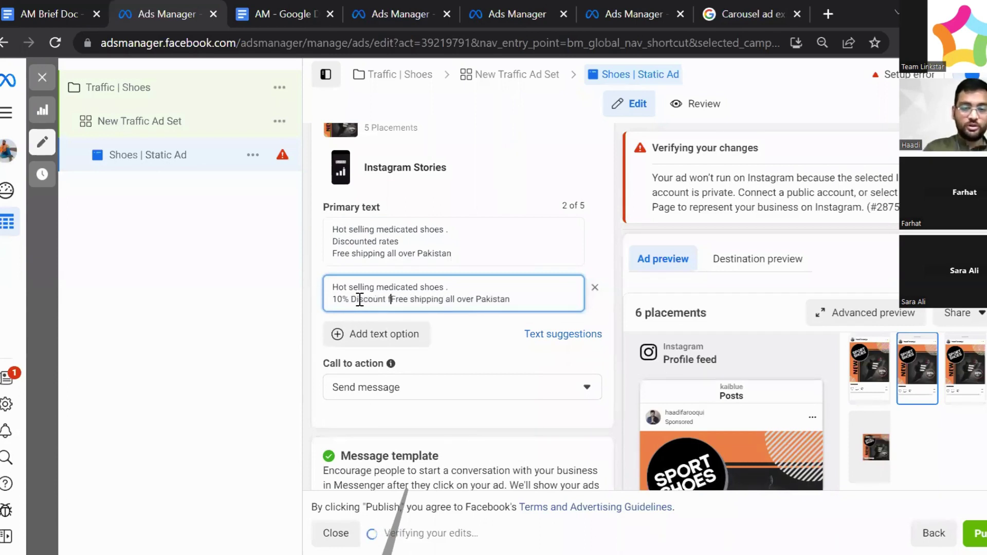
pyautogui.write('for all')
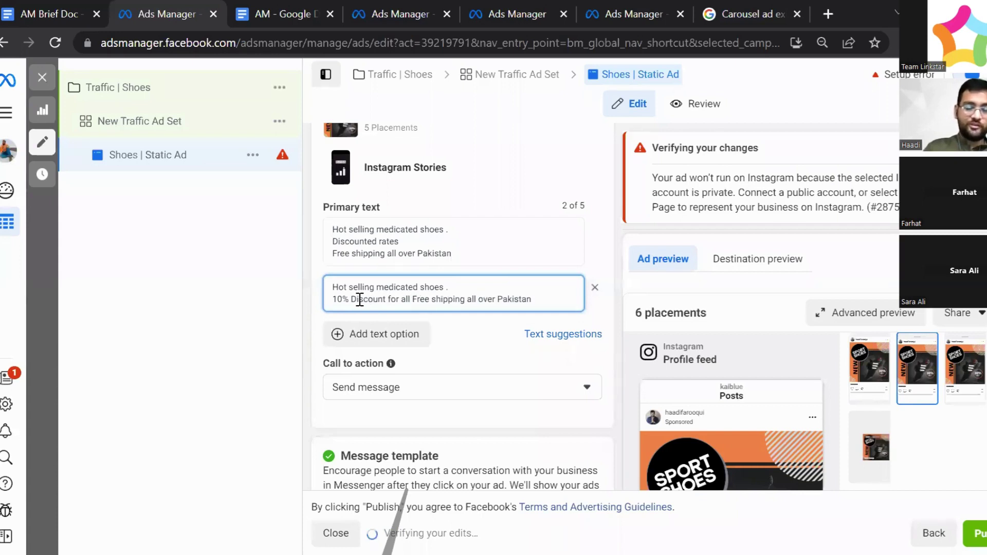
# Step: Reword the discount line's ending from "all" to "every women from IBA" and put the free shipping text on its own line
pyautogui.press('BackSpace')
pyautogui.press('BackSpace')
pyautogui.press('BackSpace')
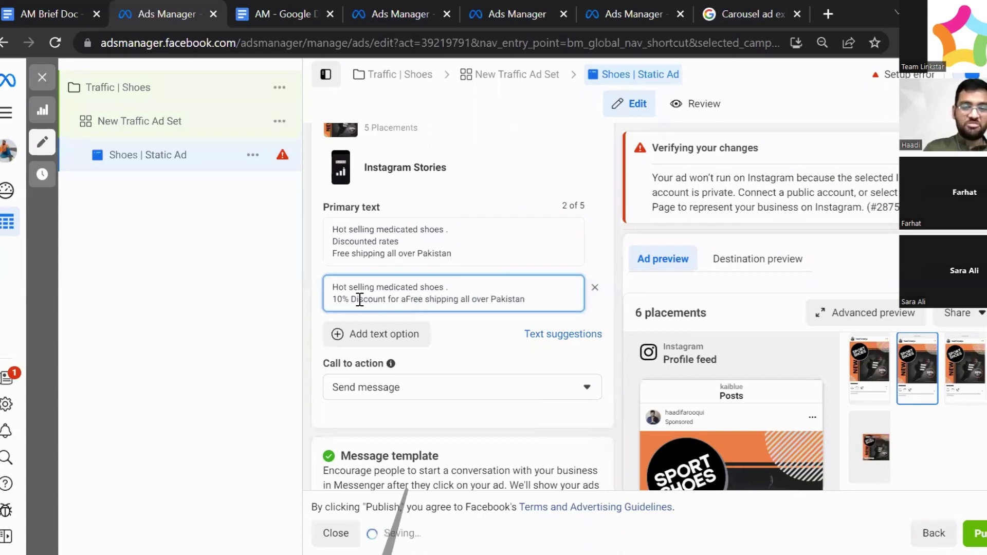
pyautogui.press('BackSpace')
pyautogui.write('every ')
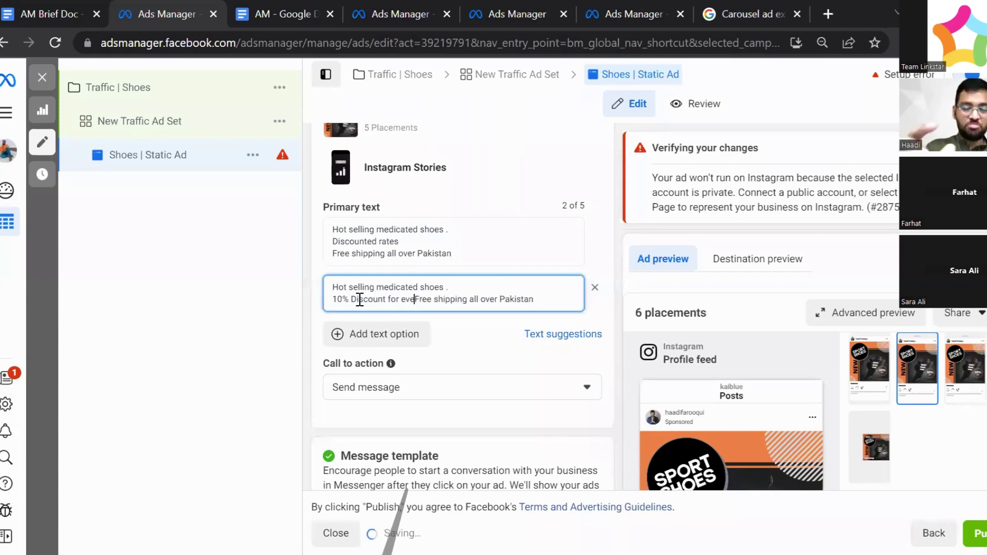
pyautogui.write('women ')
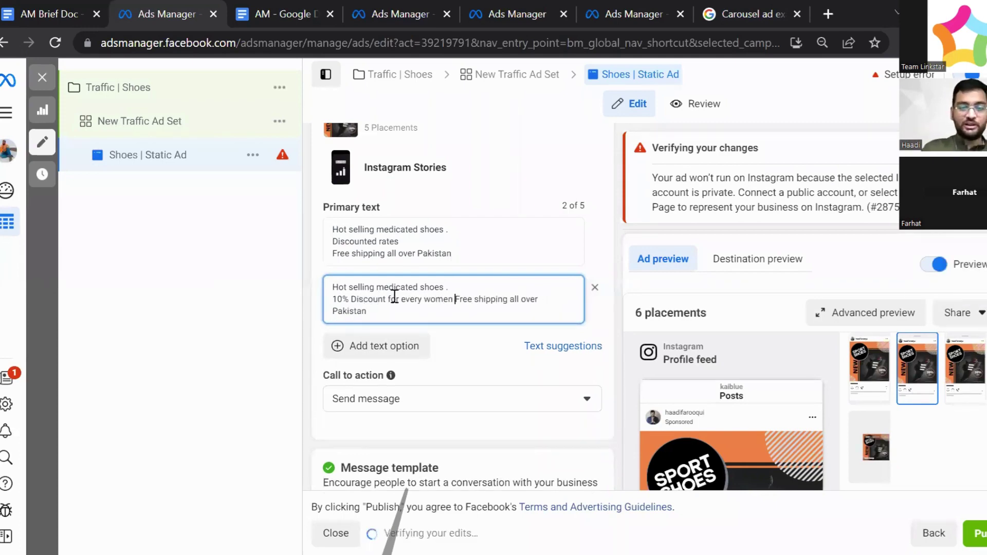
pyautogui.write('from IBA')
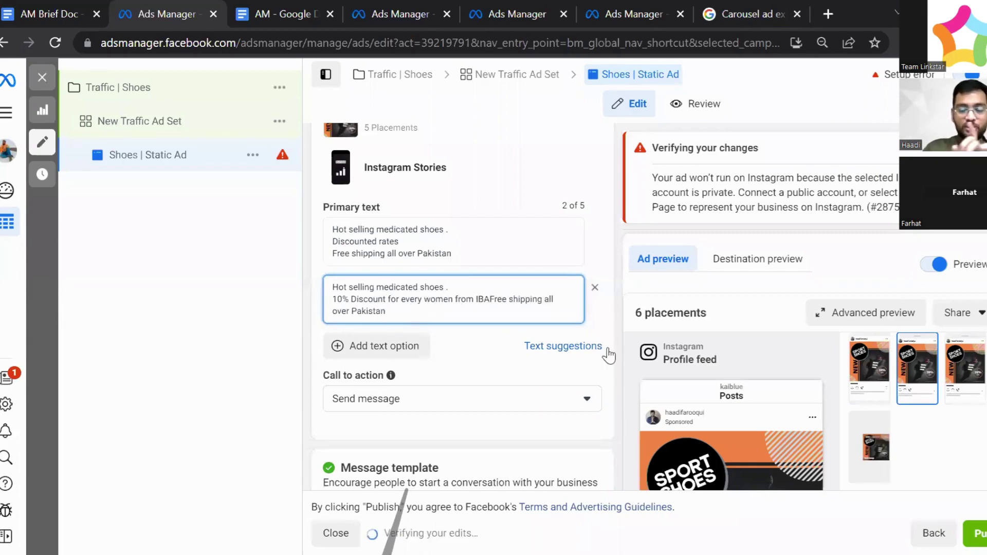
pyautogui.press('Return')
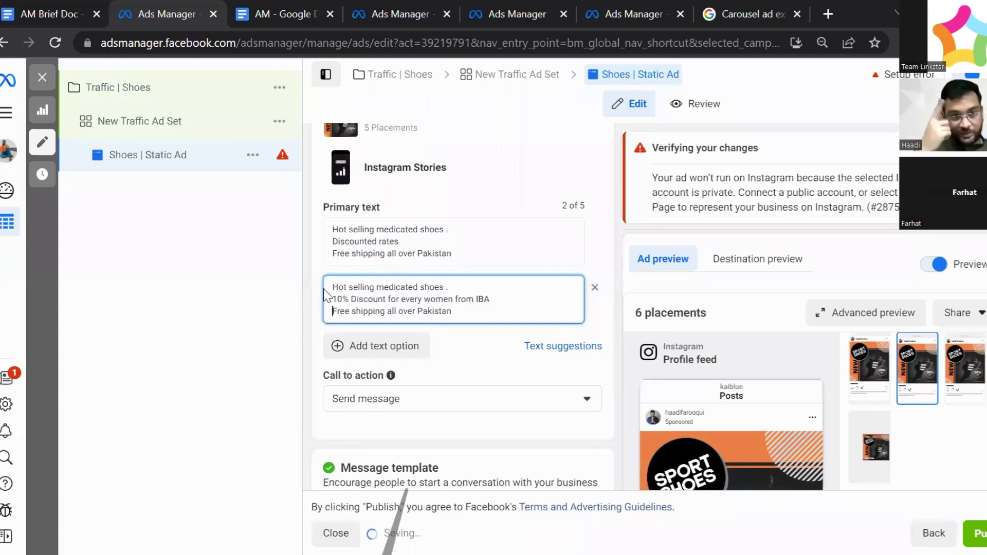
# Step: Compare the wording of the static ad's two primary text options
pyautogui.hotkey('ctrl', 'a')
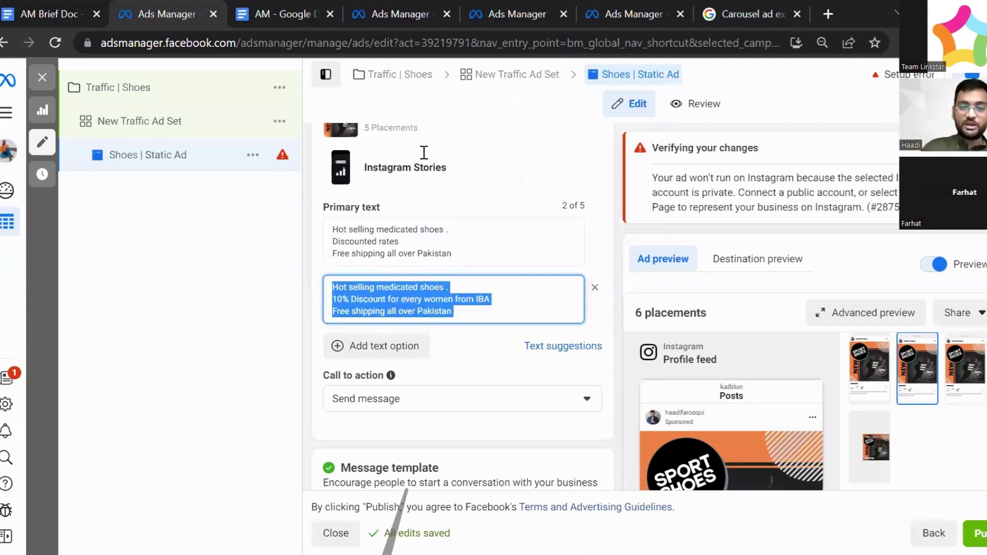
pyautogui.scroll(-2, 463, 155)
pyautogui.click(324, 146)
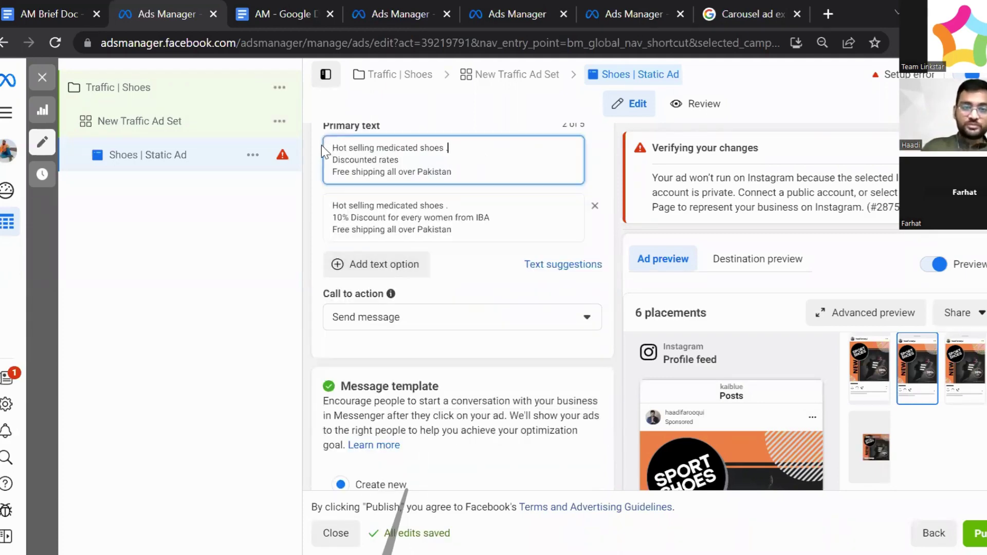
pyautogui.tripleClick(322, 146)
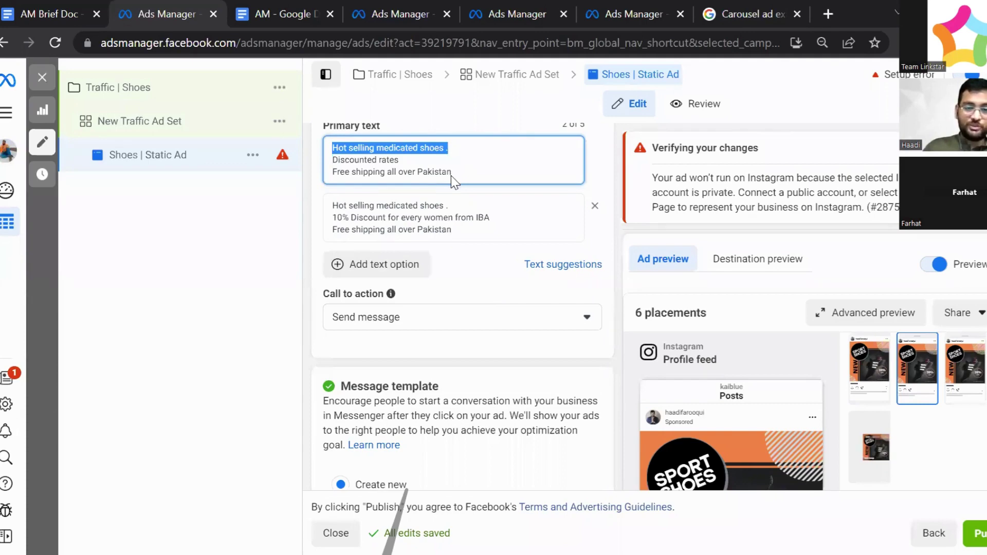
pyautogui.scroll(-2, 452, 175)
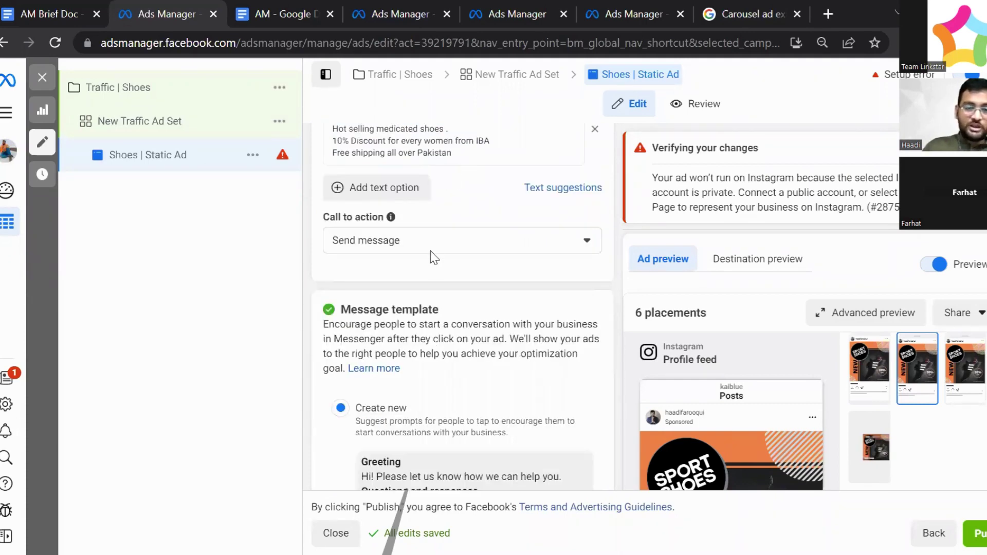
pyautogui.scroll(4, 430, 251)
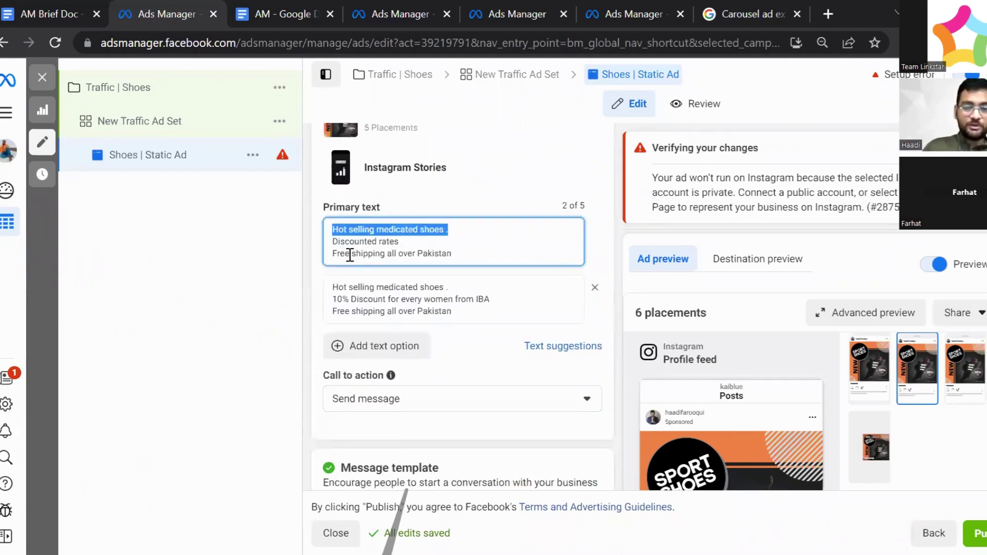
pyautogui.scroll(-2, 354, 257)
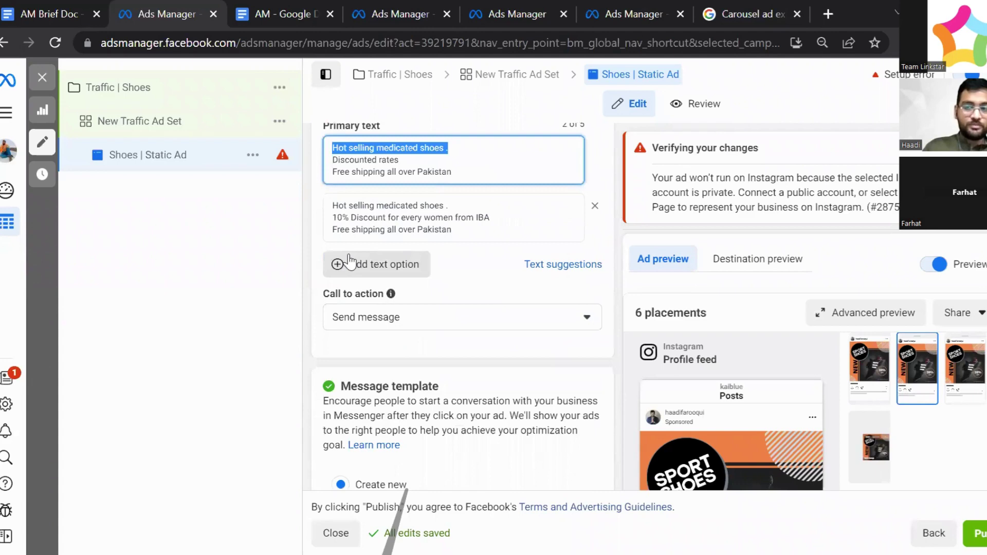
pyautogui.scroll(-2, 406, 239)
# Step: Look through the call to action choices and preview the ad in the Instagram Explore and Stories placements
pyautogui.click(406, 238)
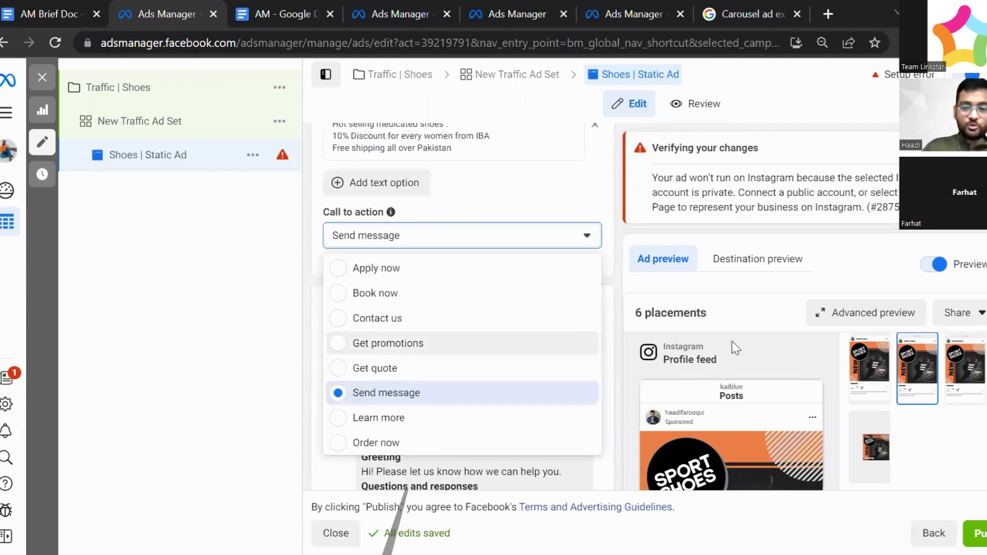
pyautogui.scroll(-5, 781, 360)
pyautogui.moveTo(650, 345); pyautogui.dragTo(702, 341)
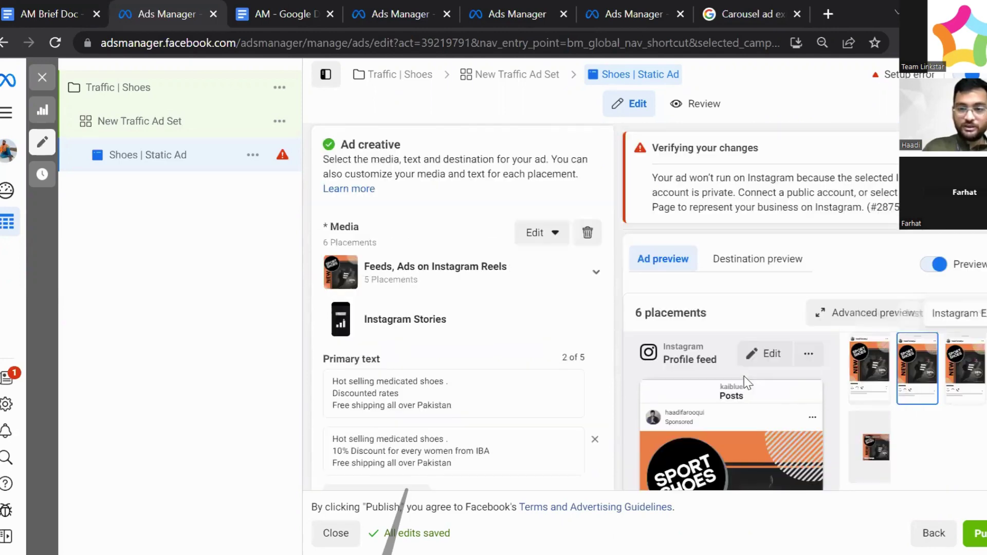
pyautogui.scroll(10, 811, 387)
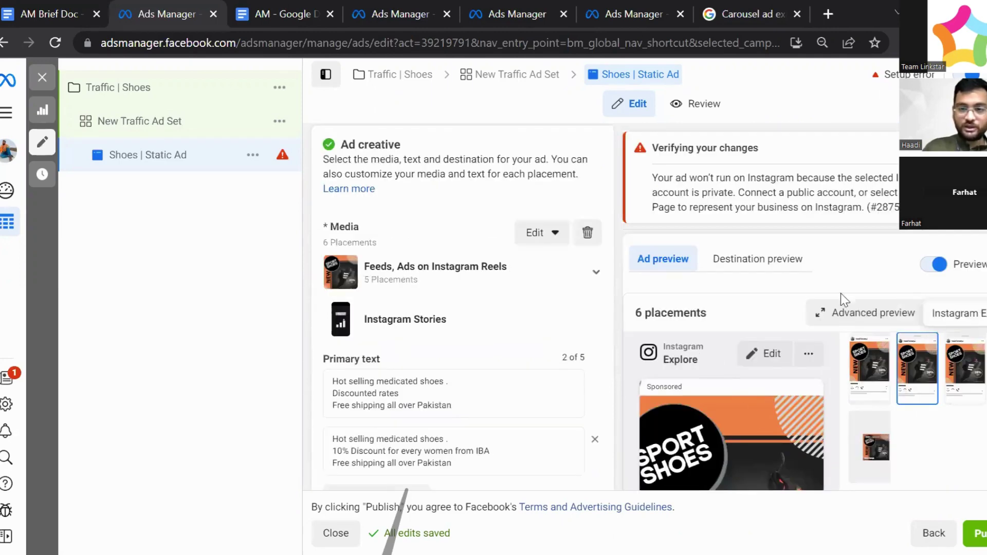
pyautogui.scroll(-7, 727, 367)
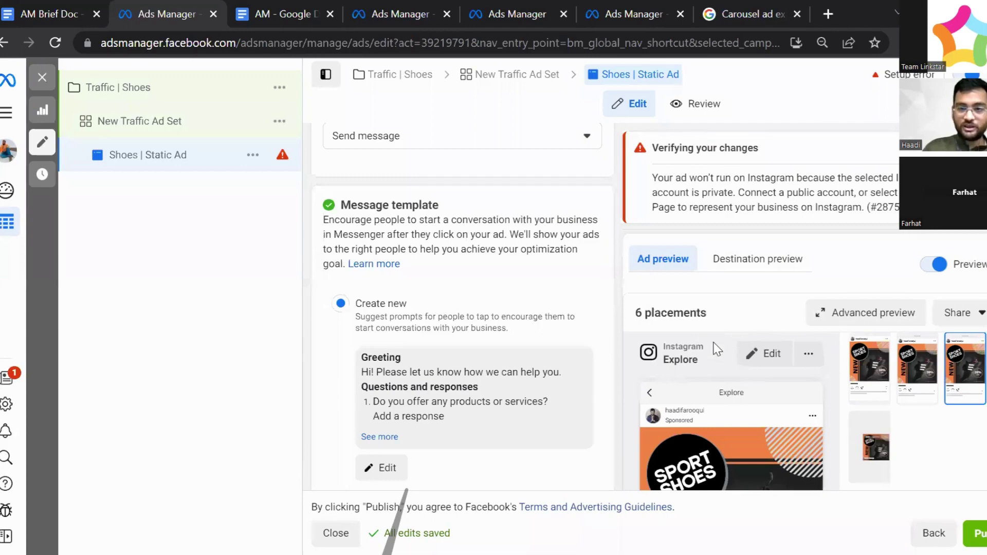
pyautogui.scroll(-5, 738, 319)
pyautogui.click(869, 272)
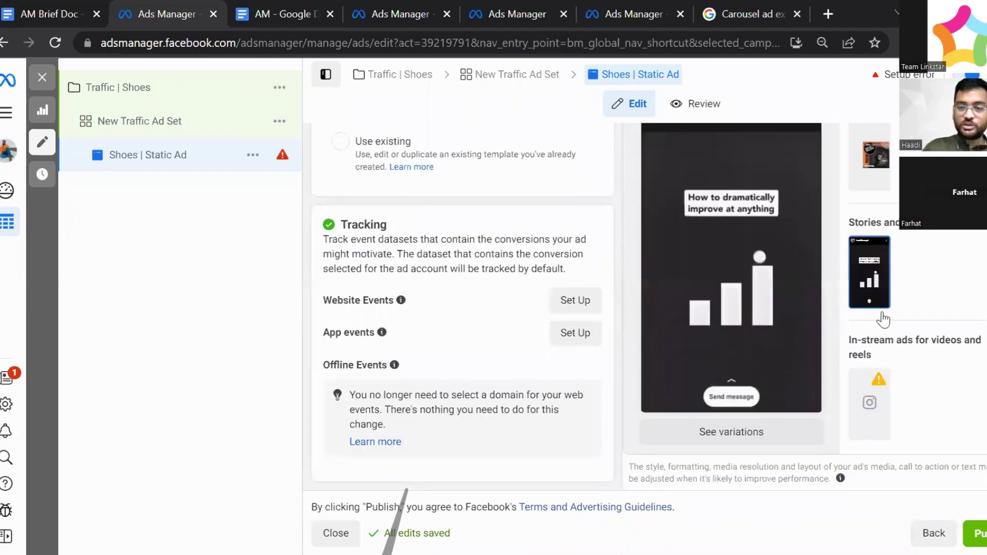
# Step: Select "Send message" as the static ad's call to action
pyautogui.scroll(5, 495, 341)
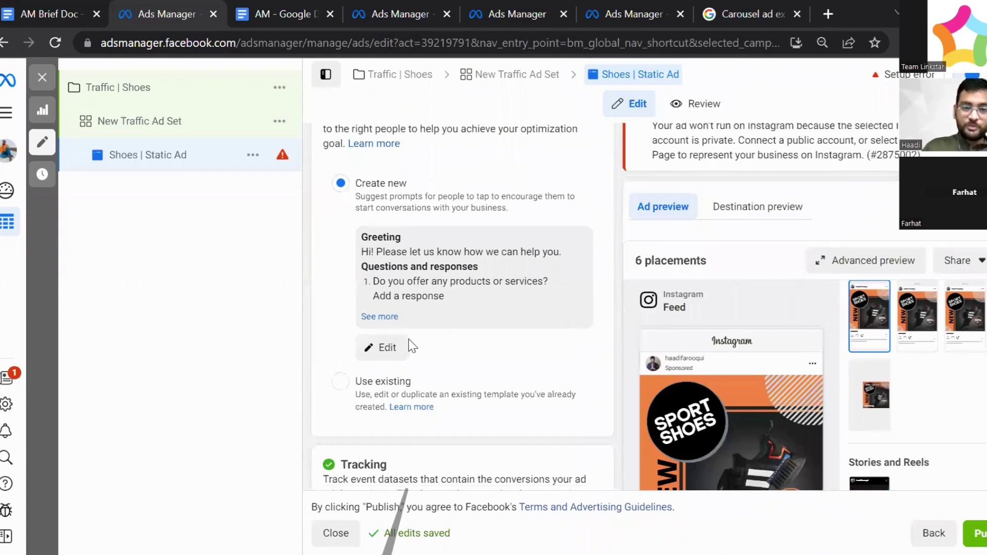
pyautogui.scroll(-3, 355, 248)
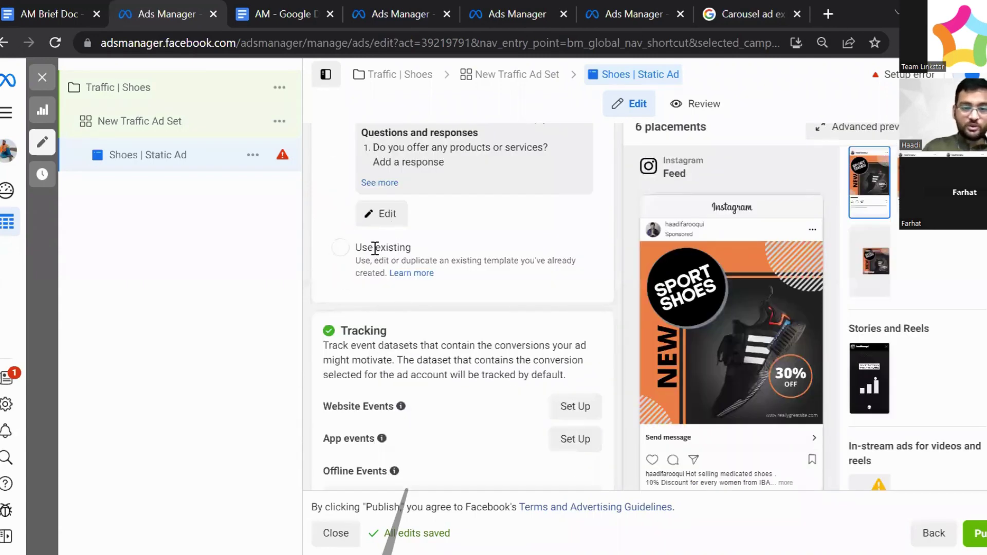
pyautogui.scroll(6, 352, 265)
pyautogui.click(401, 346)
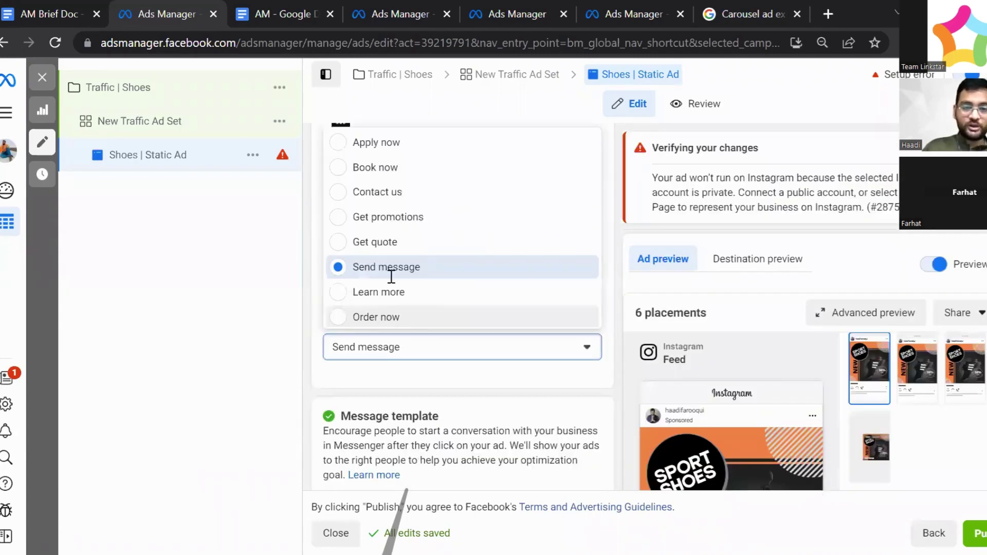
pyautogui.click(387, 275)
pyautogui.scroll(2, 401, 276)
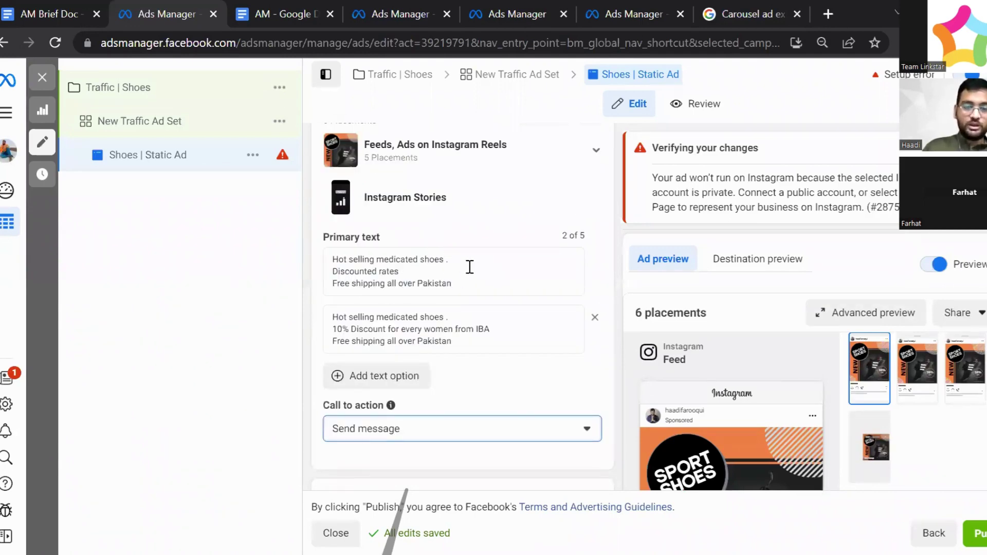
# Step: Review the primary text options, the message template's greeting and questions, and the tracking section of the static ad
pyautogui.click(434, 276)
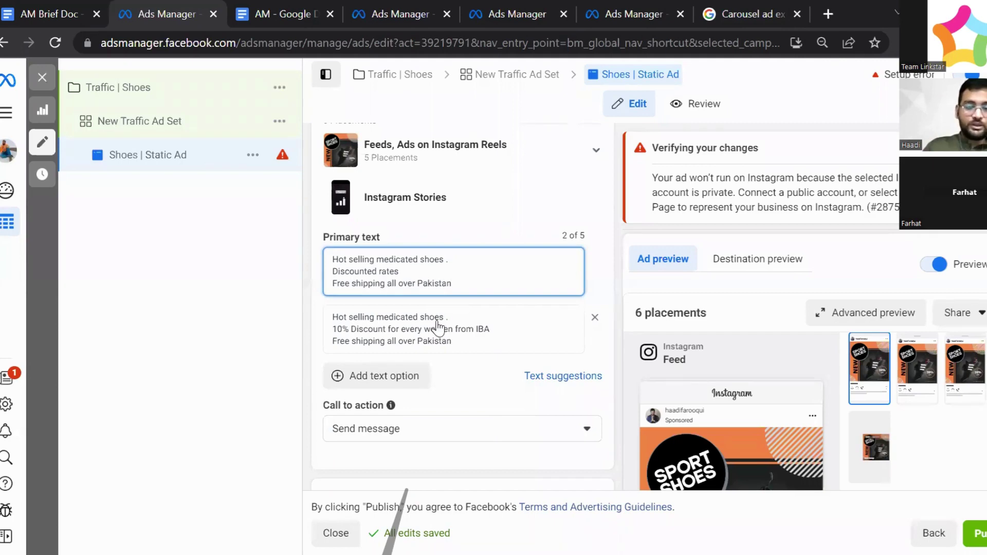
pyautogui.scroll(-3, 437, 321)
pyautogui.scroll(-3, 341, 201)
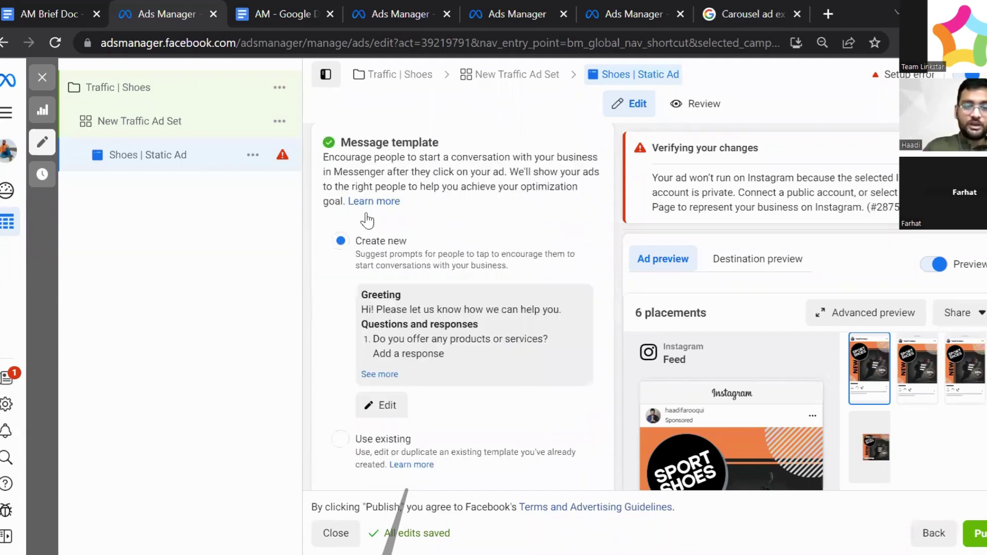
pyautogui.scroll(-1, 355, 234)
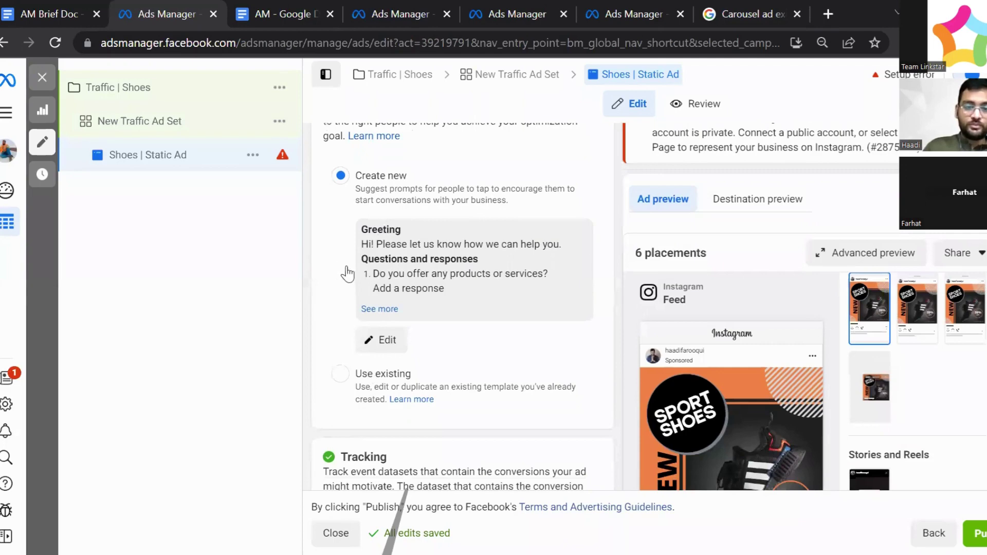
pyautogui.scroll(-4, 346, 275)
pyautogui.scroll(5, 346, 296)
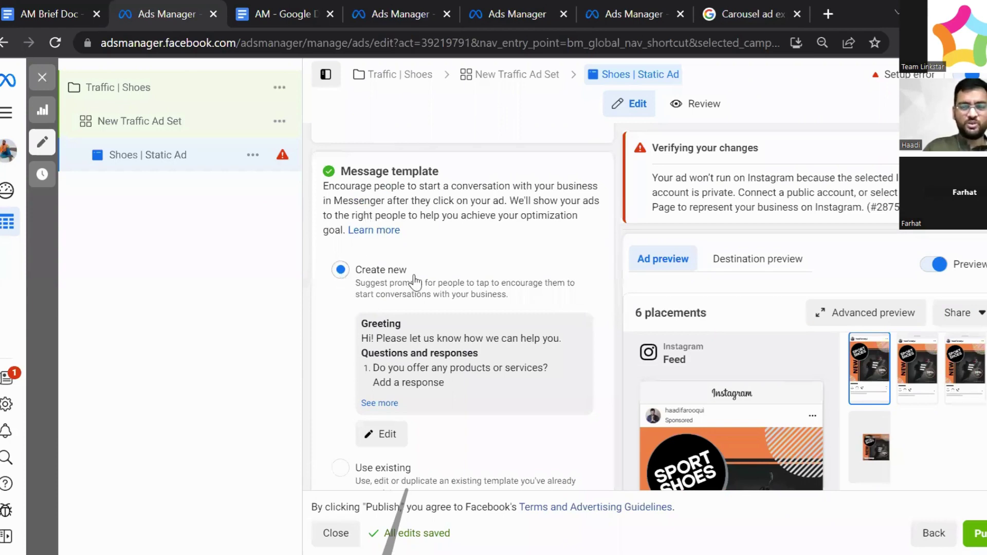
pyautogui.scroll(-4, 411, 280)
pyautogui.scroll(1, 843, 330)
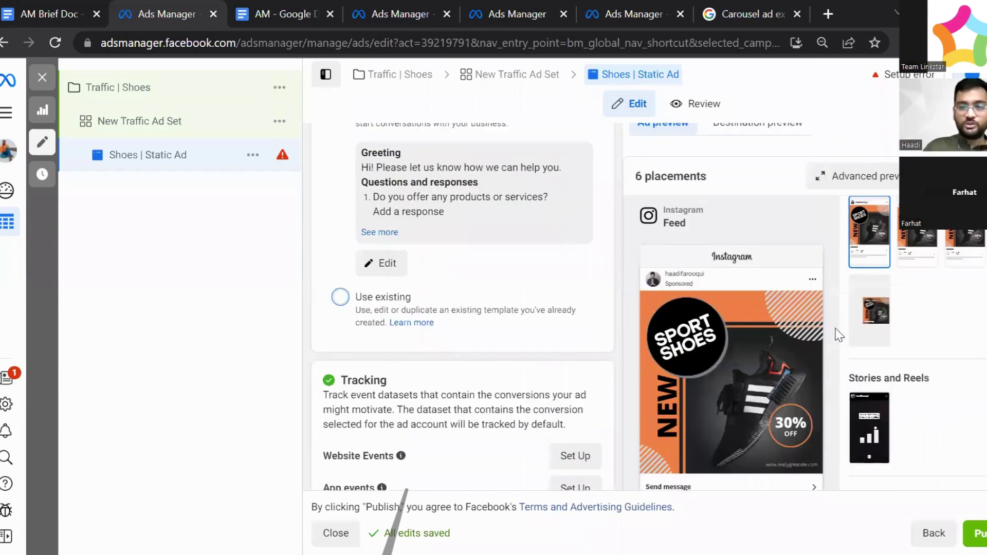
pyautogui.scroll(4, 316, 210)
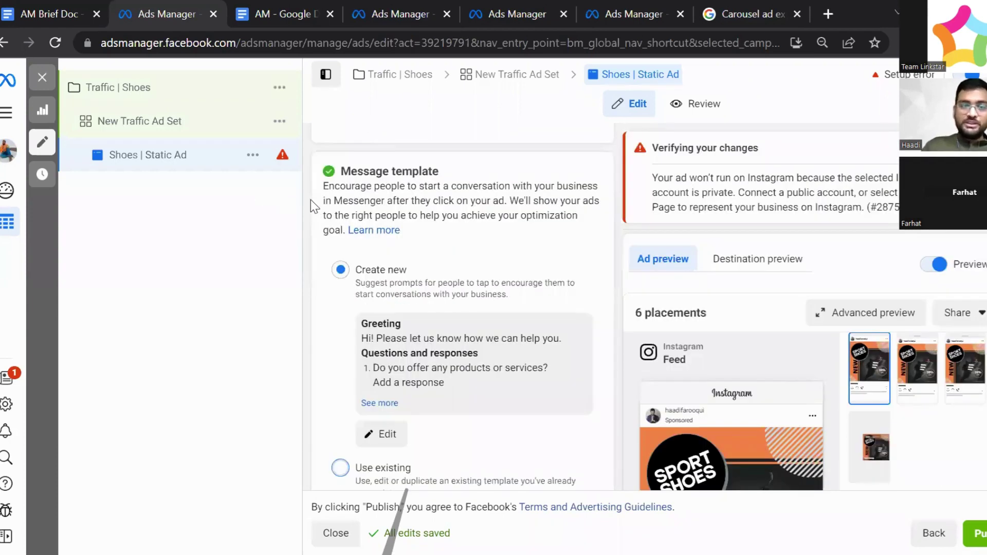
pyautogui.scroll(-3, 463, 308)
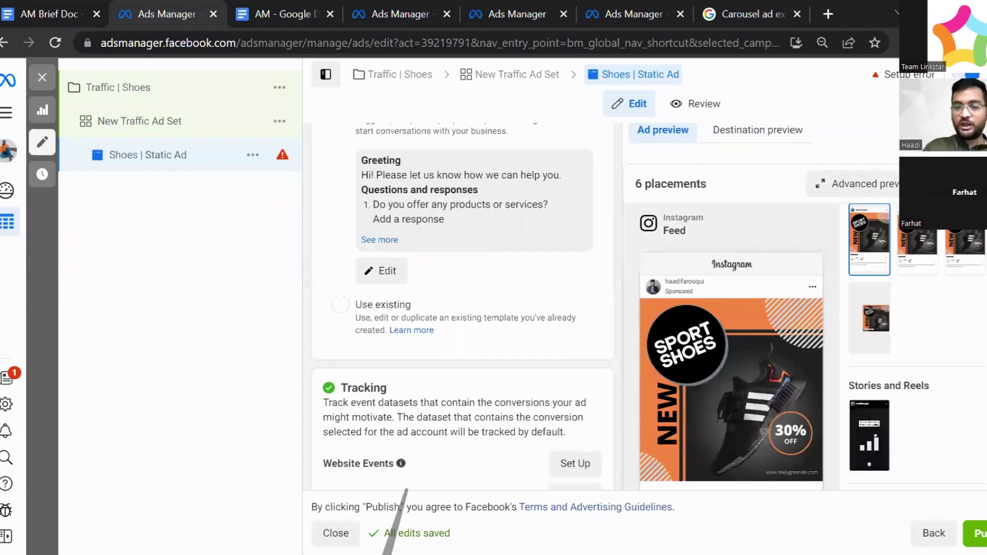
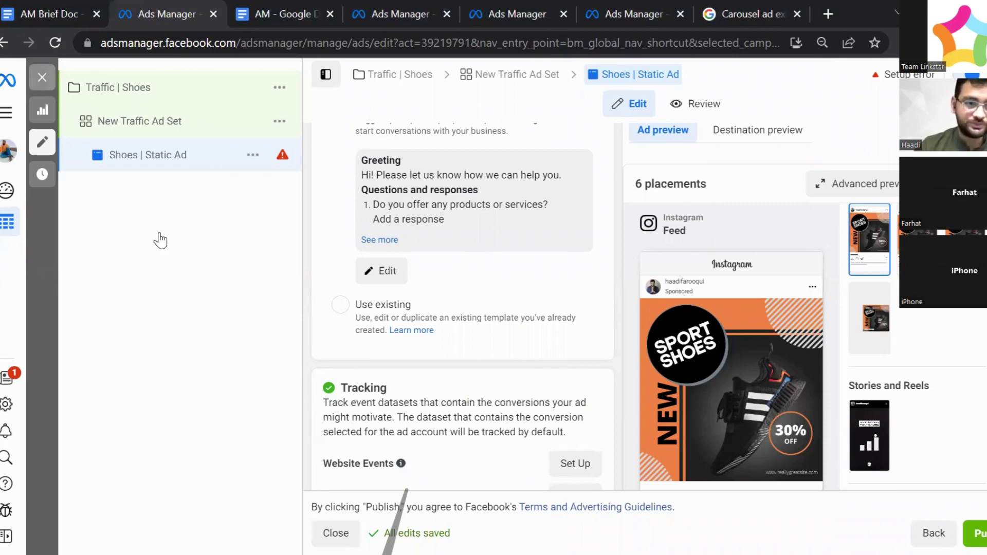
# Step: Leave the Shoes | Static Ad editor and return to the campaigns list without publishing the drafts
pyautogui.press('Escape')
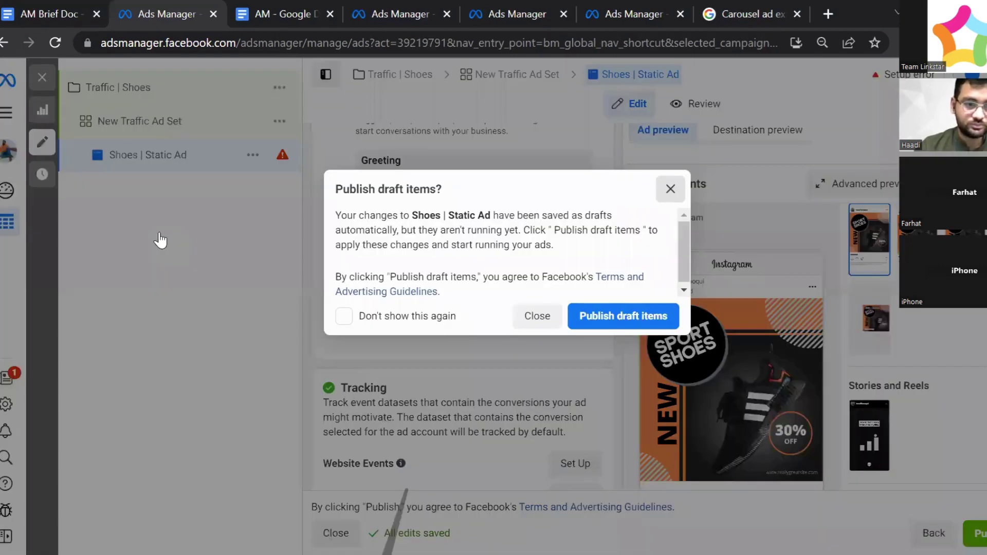
pyautogui.press('Escape')
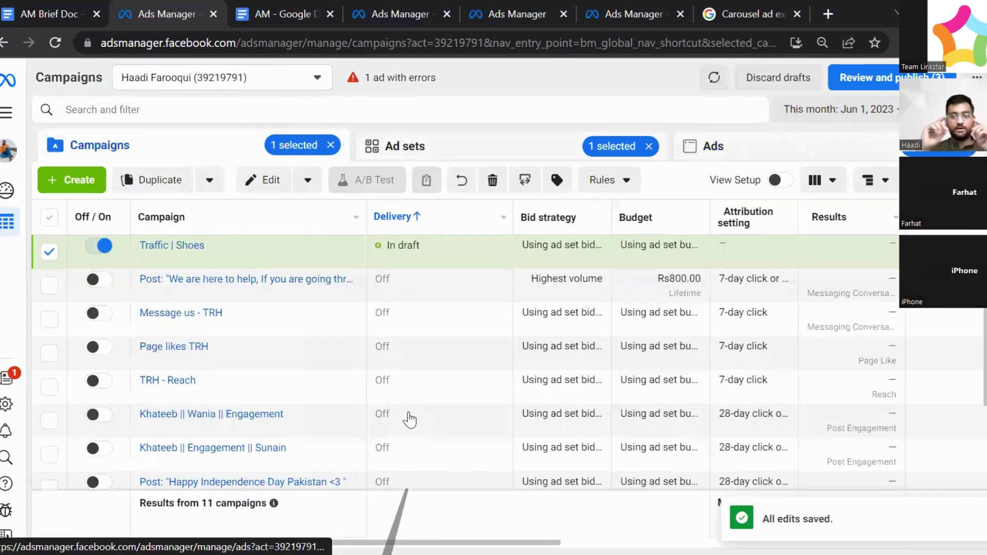
pyautogui.scroll(-3, 409, 415)
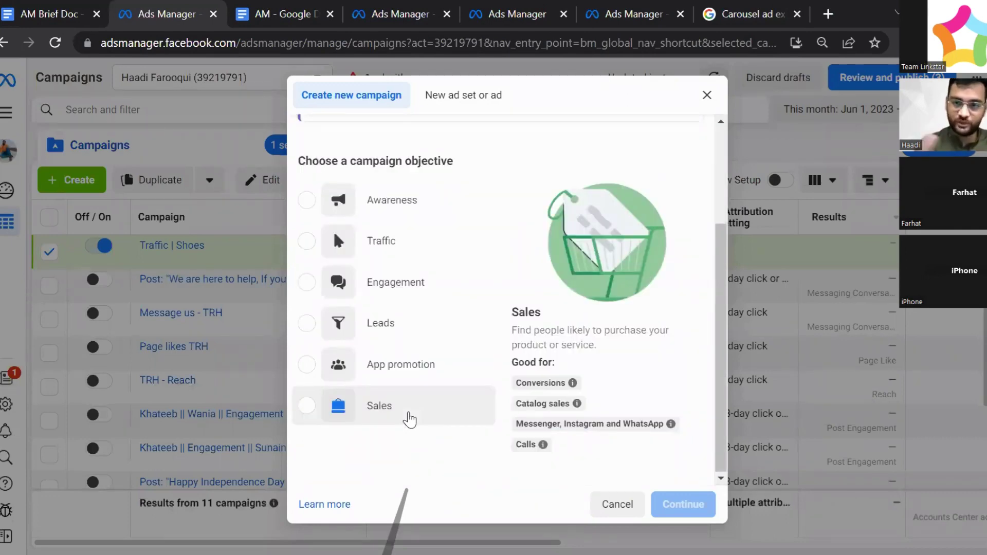
pyautogui.click(410, 419)
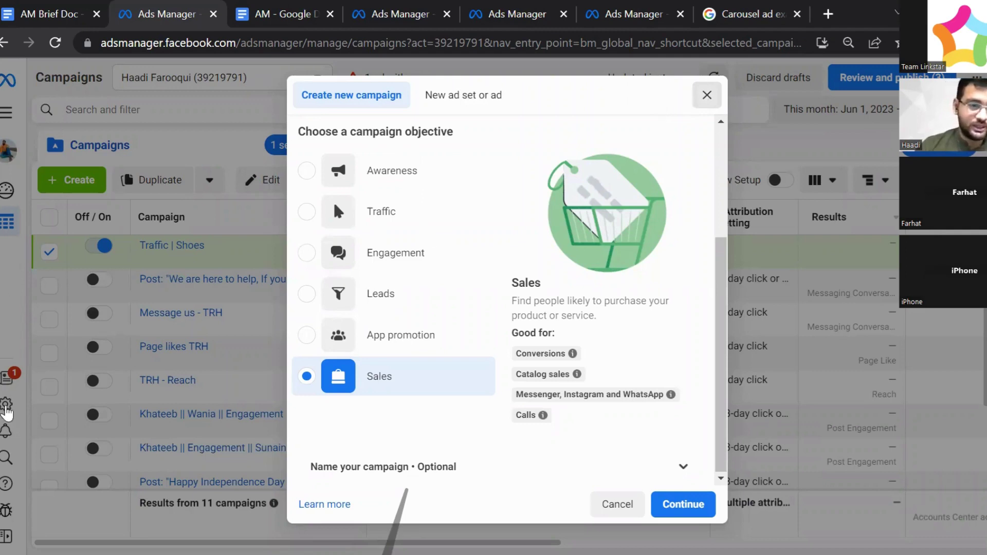
pyautogui.click(8, 102)
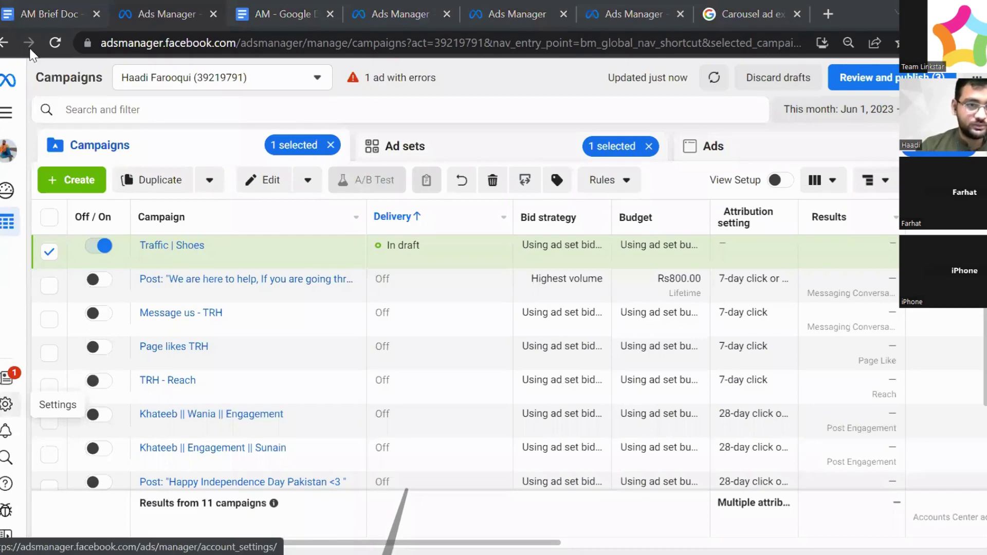
# Step: Look through all the business and advertising tools available for the account and open Billing
pyautogui.click(6, 113)
pyautogui.click(6, 44)
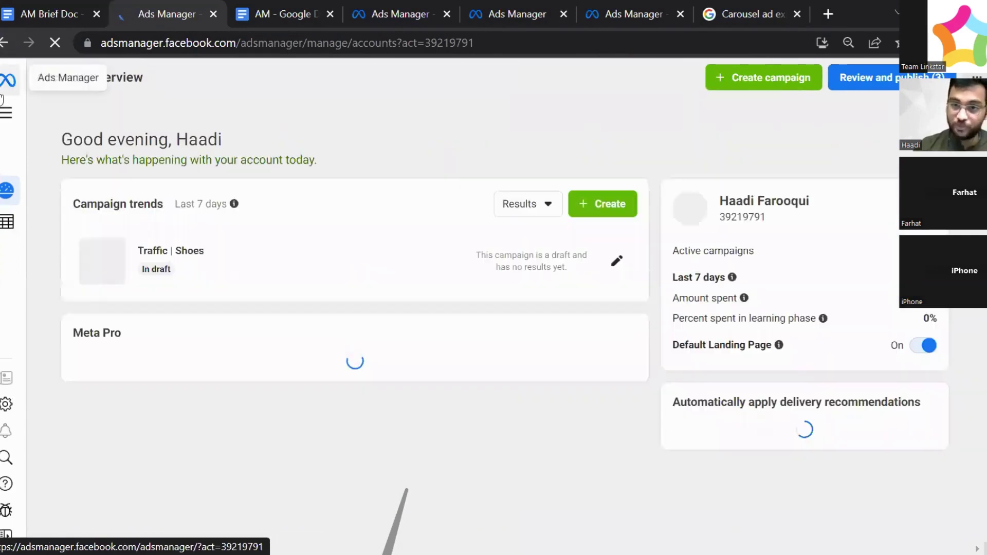
pyautogui.click(5, 117)
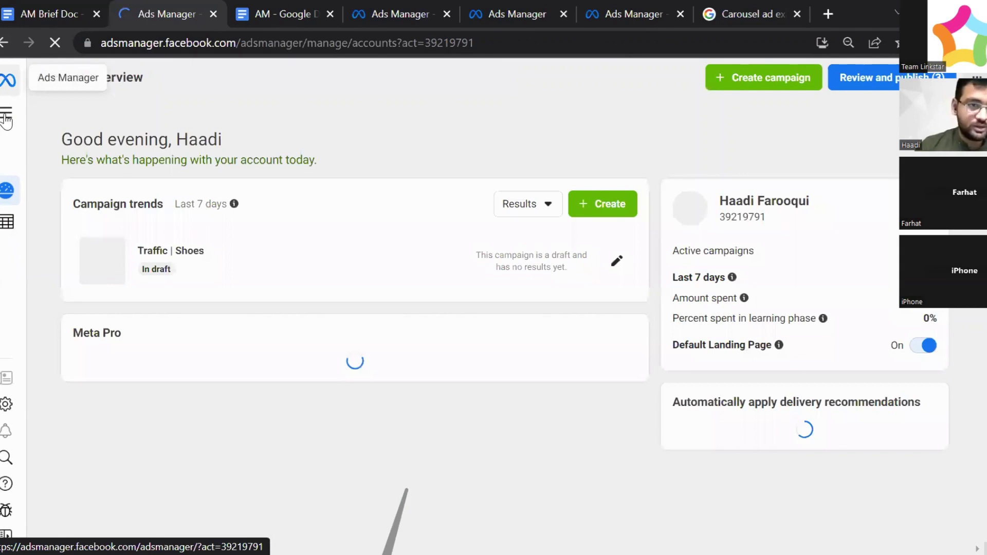
pyautogui.scroll(-1, 123, 264)
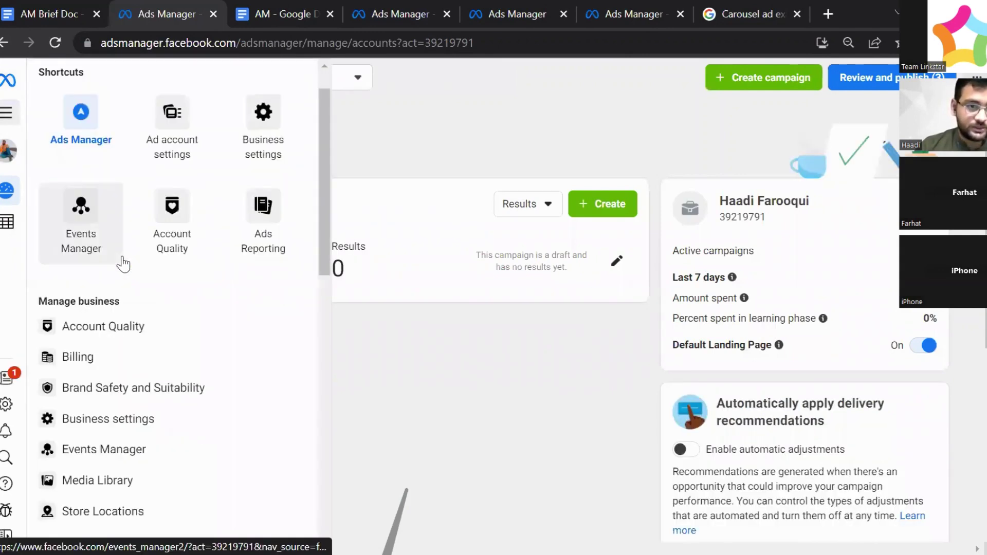
pyautogui.scroll(-2, 126, 260)
pyautogui.scroll(-6, 123, 264)
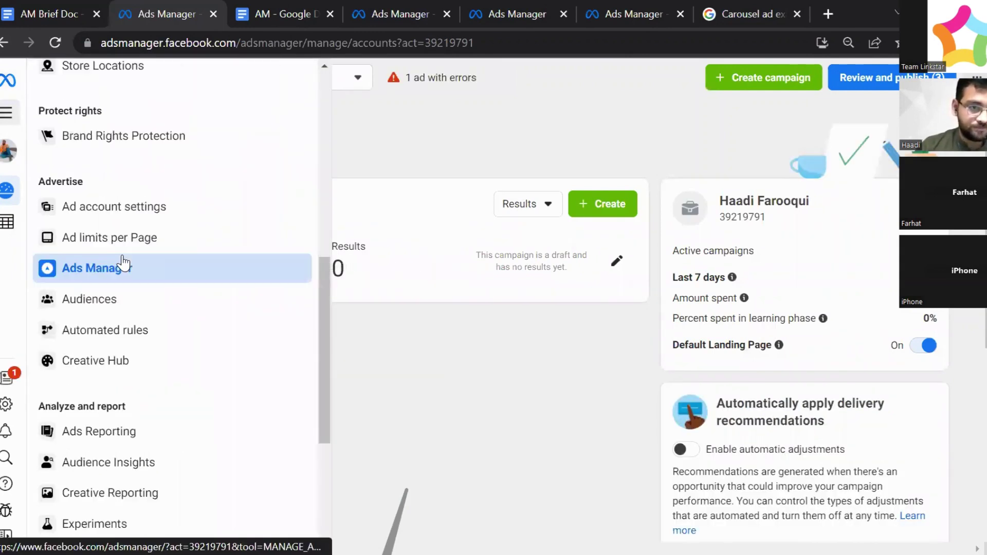
pyautogui.scroll(-1, 124, 263)
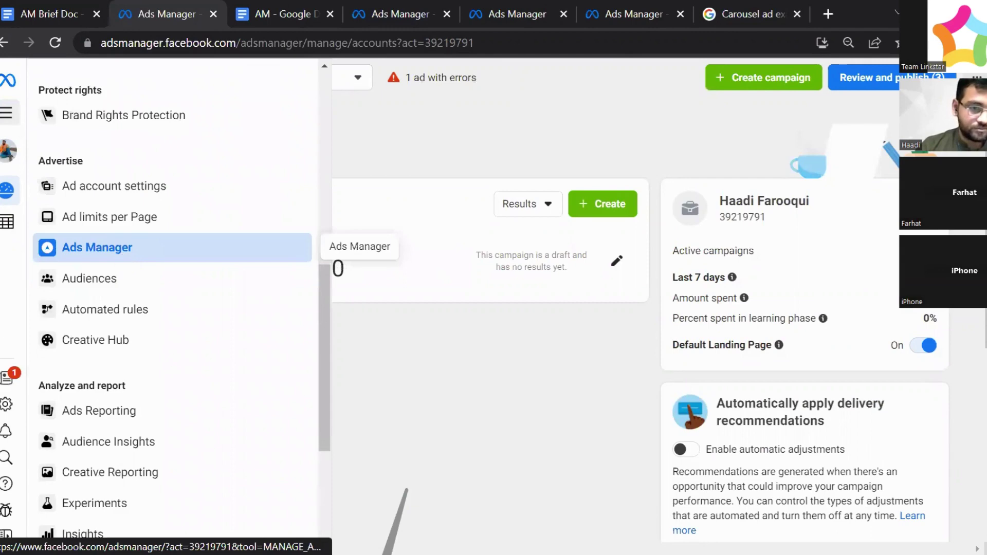
pyautogui.scroll(-3, 123, 263)
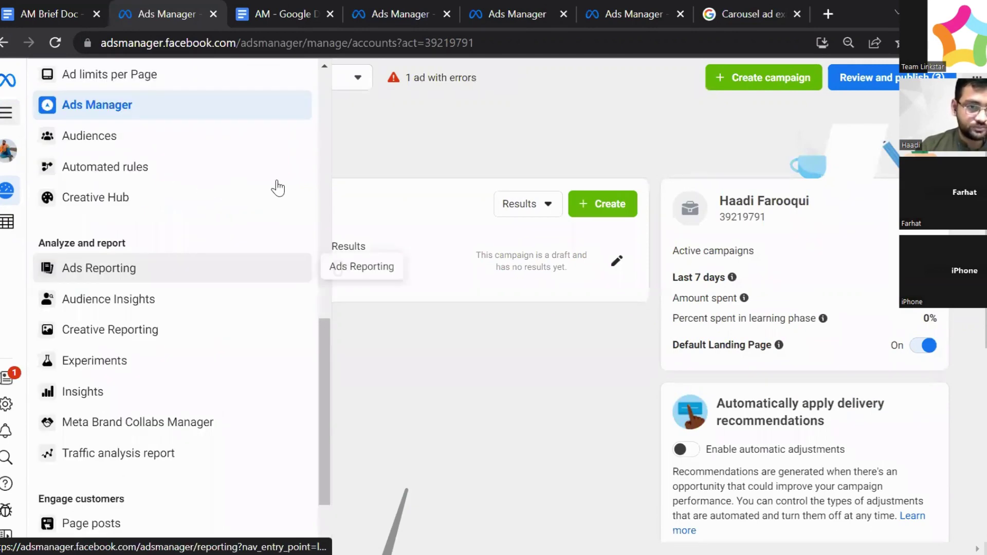
pyautogui.click(328, 185)
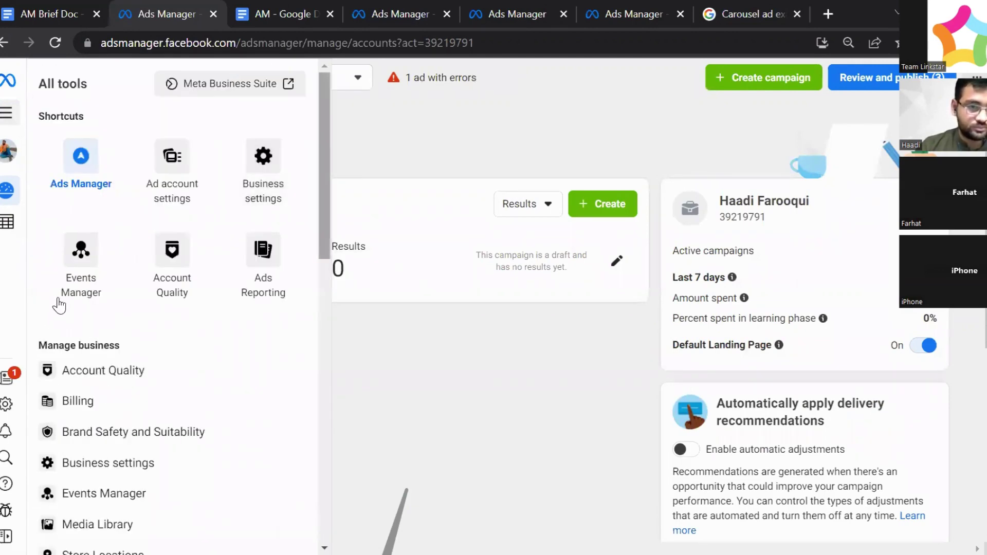
pyautogui.scroll(-3, 59, 306)
pyautogui.click(230, 328)
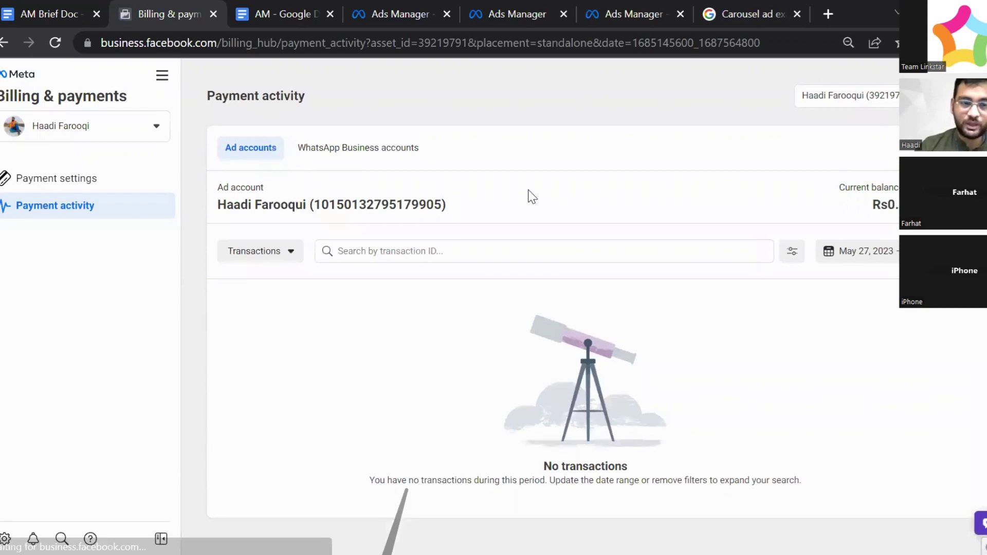
# Step: Review the ad account's payment settings, including payment methods, spending limit and past payment amounts
pyautogui.click(76, 188)
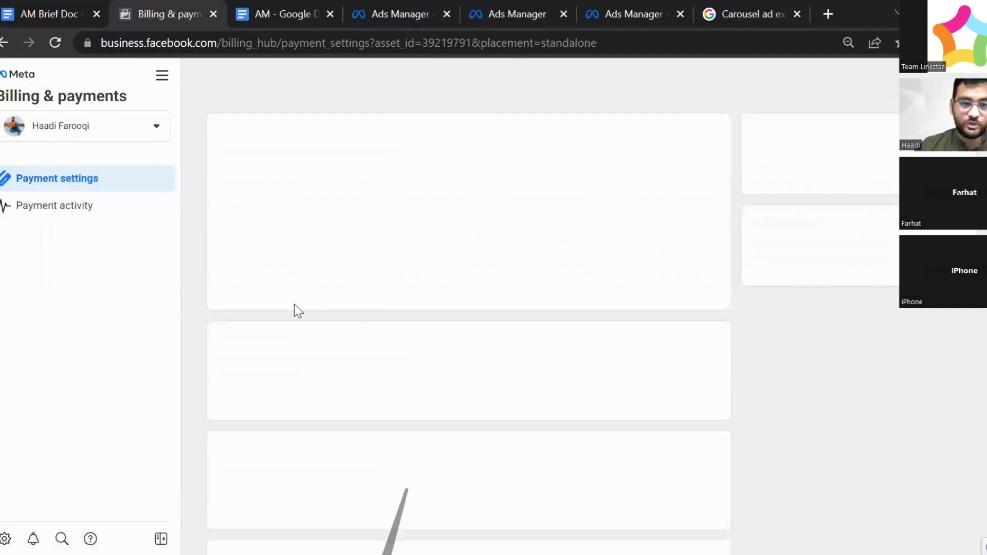
pyautogui.scroll(-5, 294, 304)
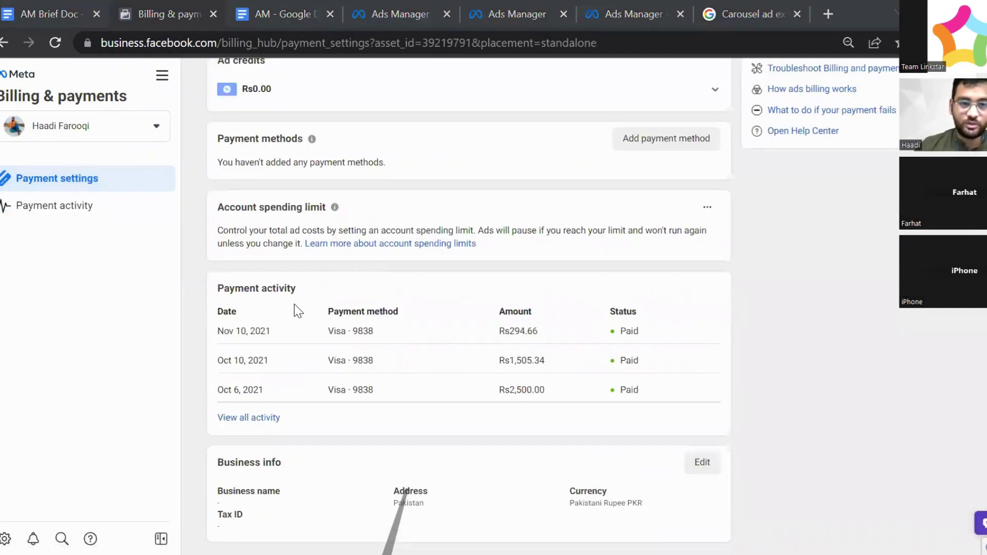
pyautogui.scroll(4, 303, 134)
pyautogui.scroll(-4, 483, 245)
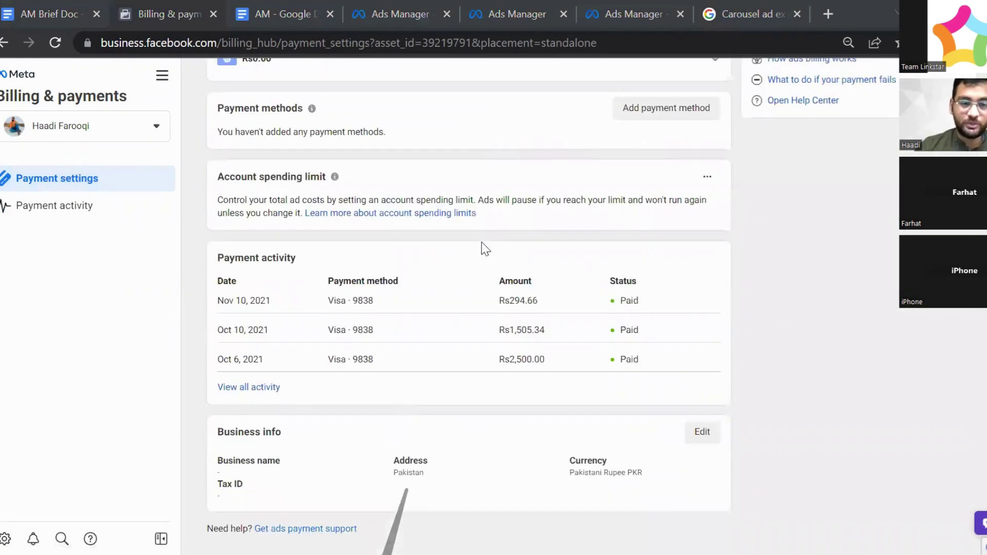
pyautogui.scroll(-1, 452, 249)
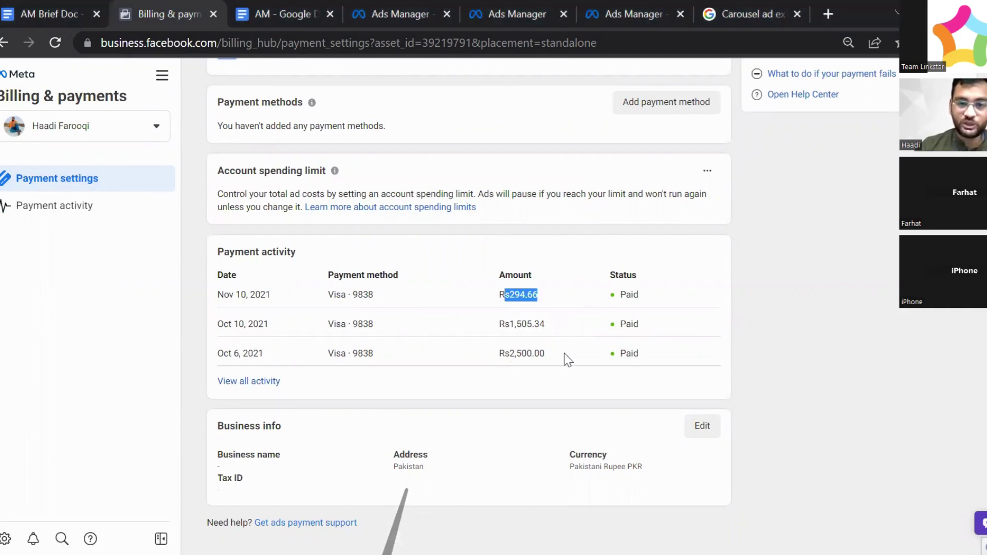
pyautogui.moveTo(505, 353); pyautogui.dragTo(544, 353)
pyautogui.scroll(2, 657, 192)
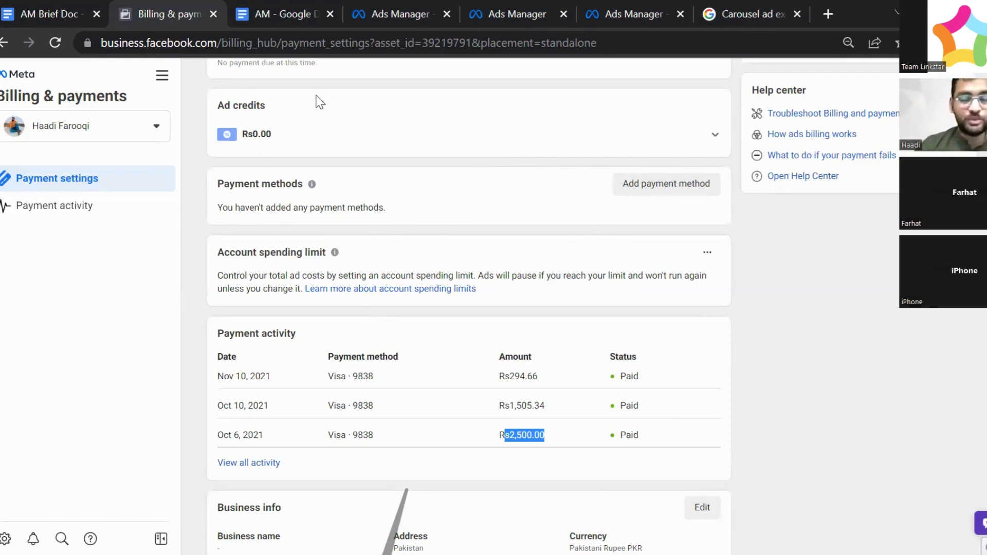
pyautogui.click(124, 185)
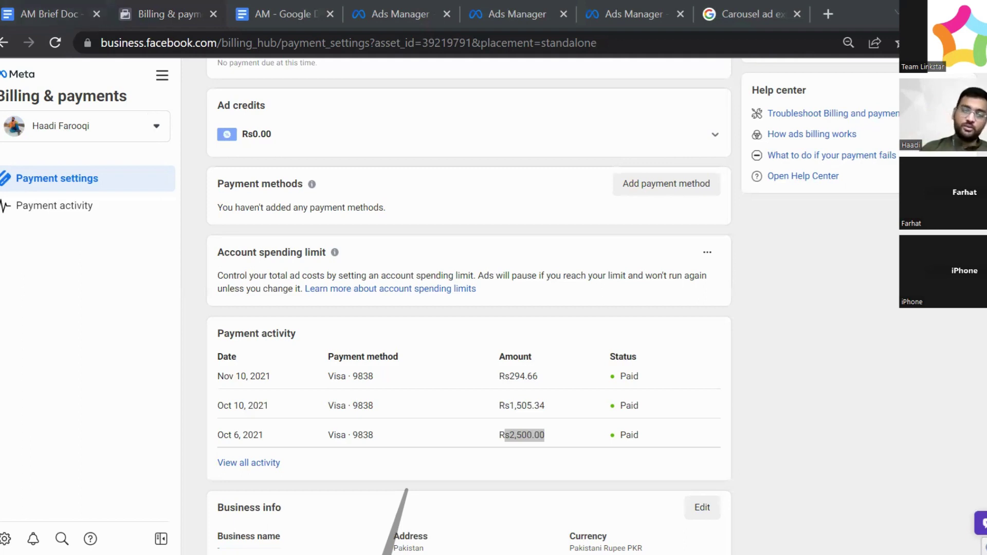
pyautogui.click(130, 134)
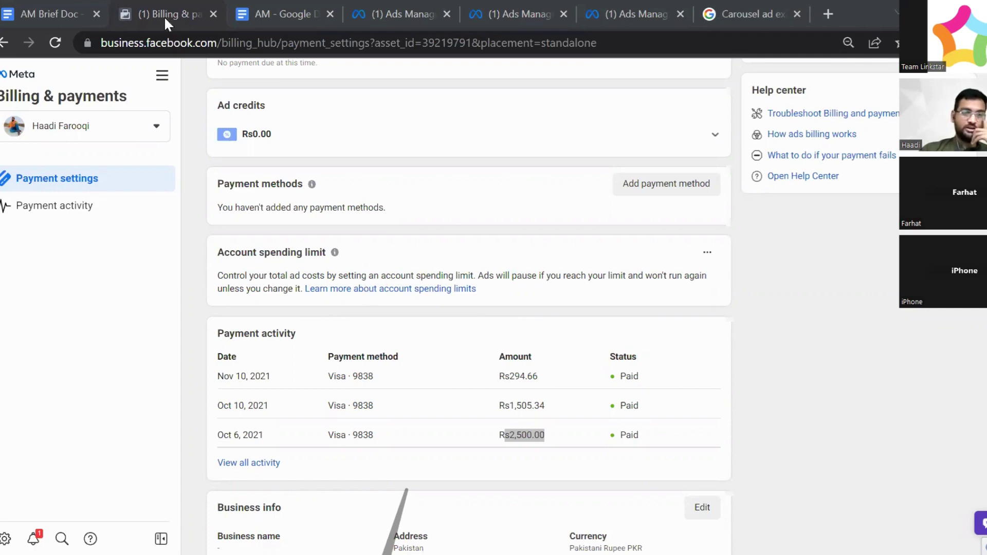
# Step: Switch to Google Docs and read the assignment in the AM document and the media-plan brief in AM Brief Doc
pyautogui.click(277, 6)
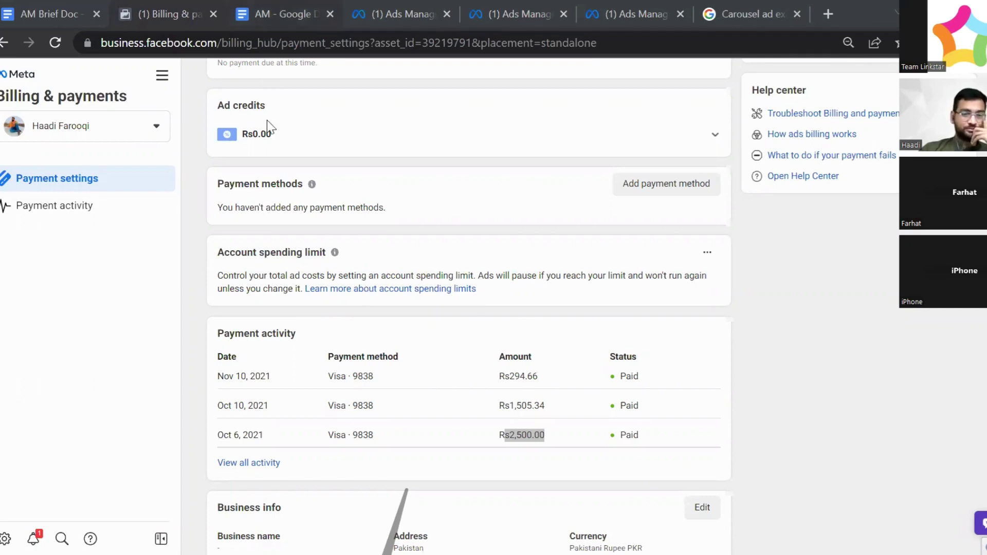
pyautogui.scroll(-6, 392, 238)
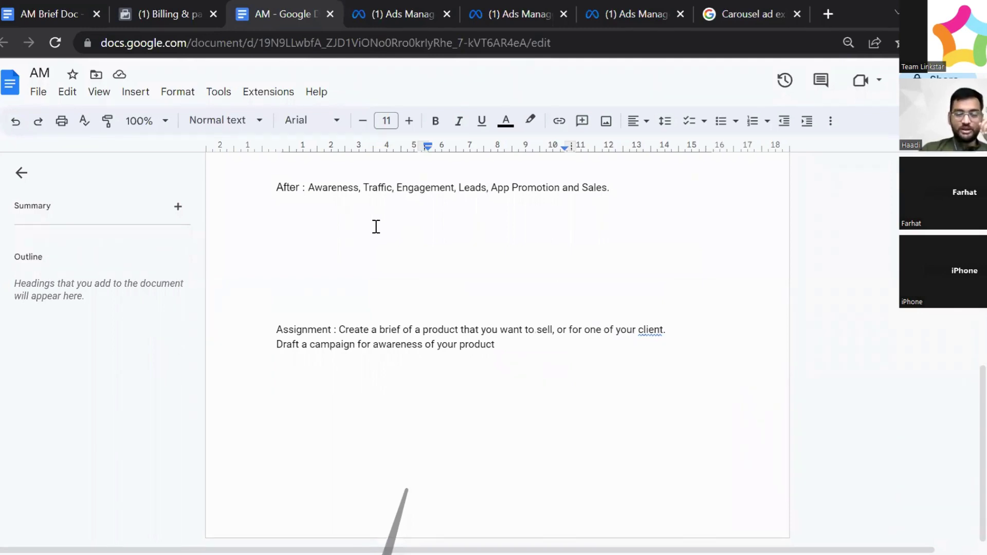
pyautogui.click(23, 7)
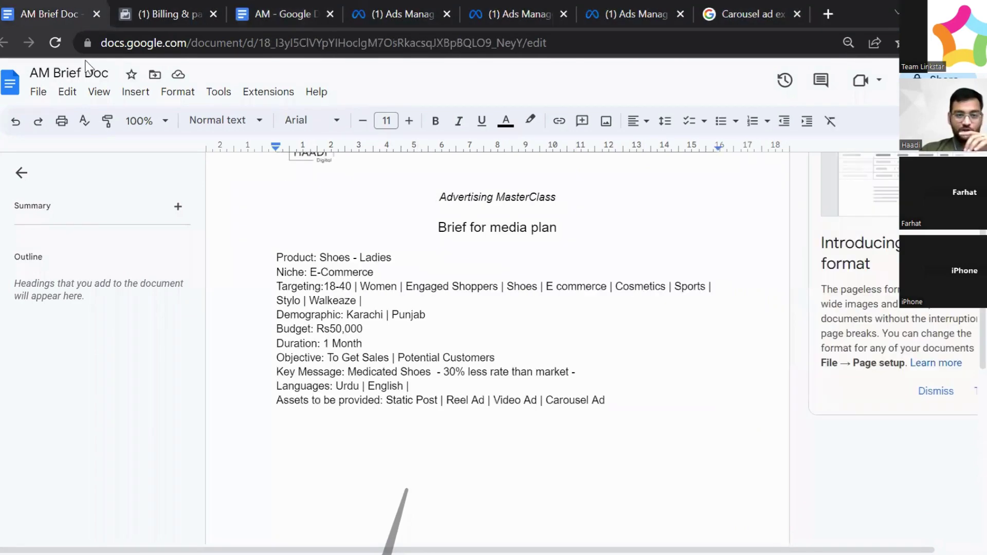
pyautogui.scroll(2, 364, 284)
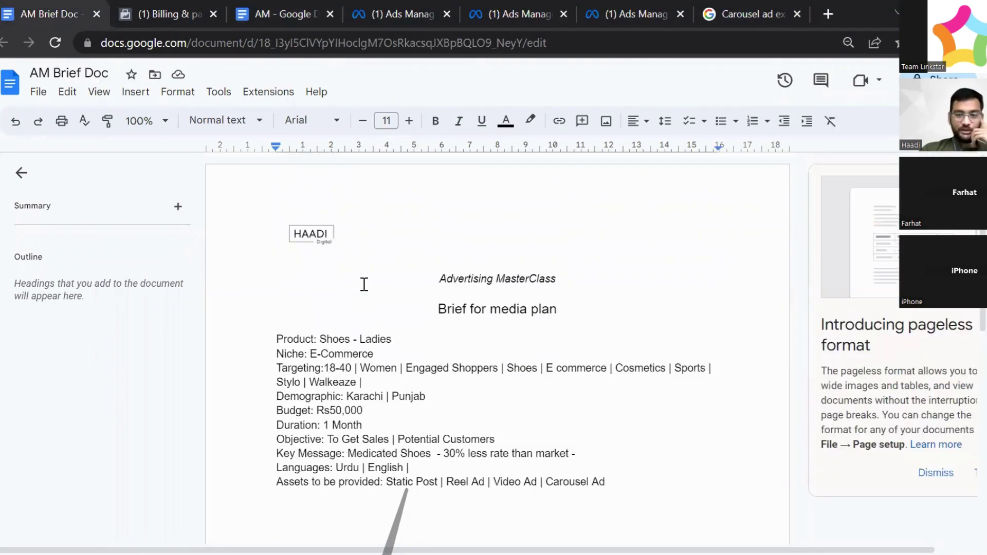
pyautogui.scroll(-2, 363, 283)
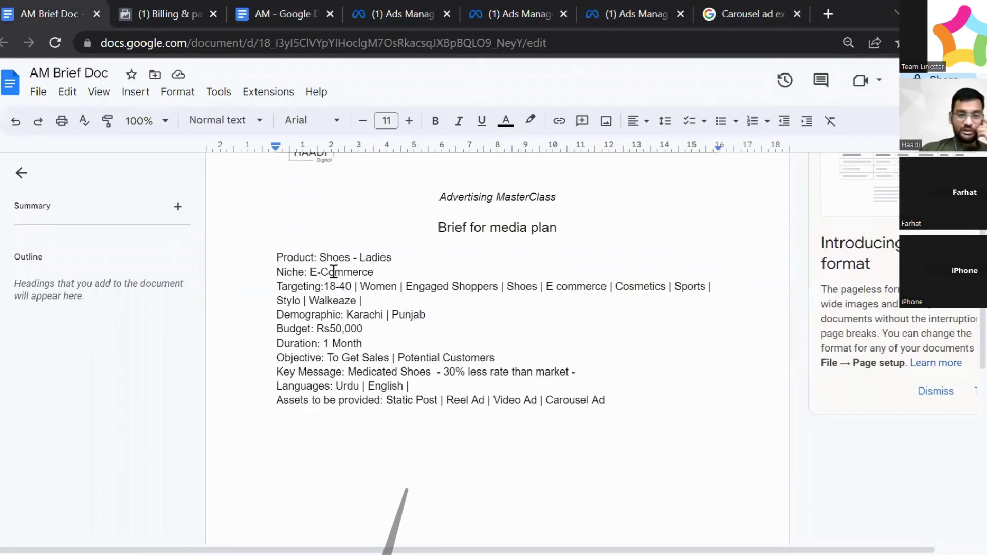
# Step: Make the Product, Niche, Targeting, Demographic, Budget and Duration labels in the media-plan brief bold
pyautogui.moveTo(281, 257); pyautogui.dragTo(277, 286)
pyautogui.hotkey('ctrl', 'b')
pyautogui.hotkey('ctrl', 'b')
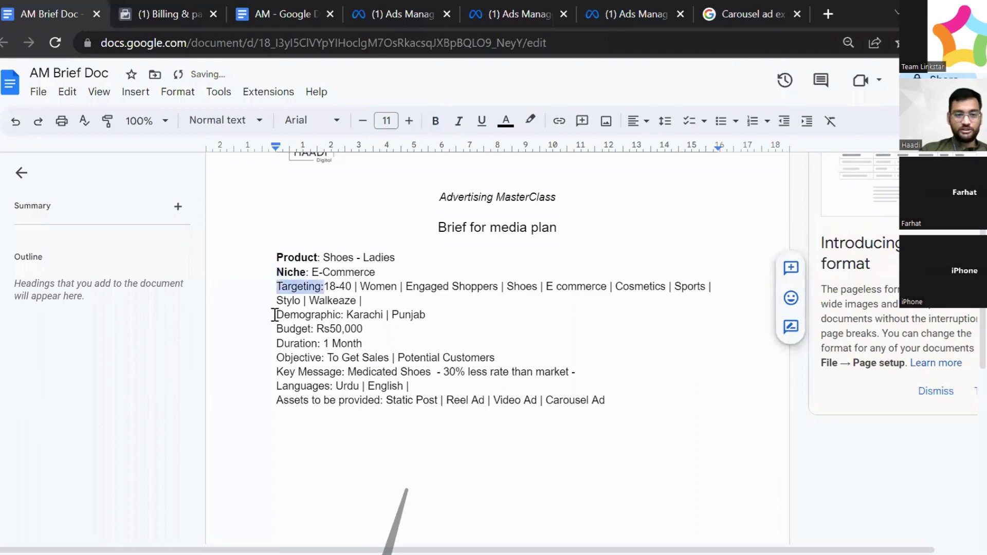
pyautogui.hotkey('ctrl', 'b')
pyautogui.moveTo(346, 314); pyautogui.dragTo(276, 342)
pyautogui.hotkey('ctrl', 'b')
pyautogui.hotkey('ctrl', 'b')
pyautogui.hotkey('ctrl', 'b')
# Step: Make the Objective, Key Message, Languages and "Assets to be provided" labels in the brief bold
pyautogui.moveTo(331, 357); pyautogui.dragTo(277, 358)
pyautogui.hotkey('ctrl', 'b')
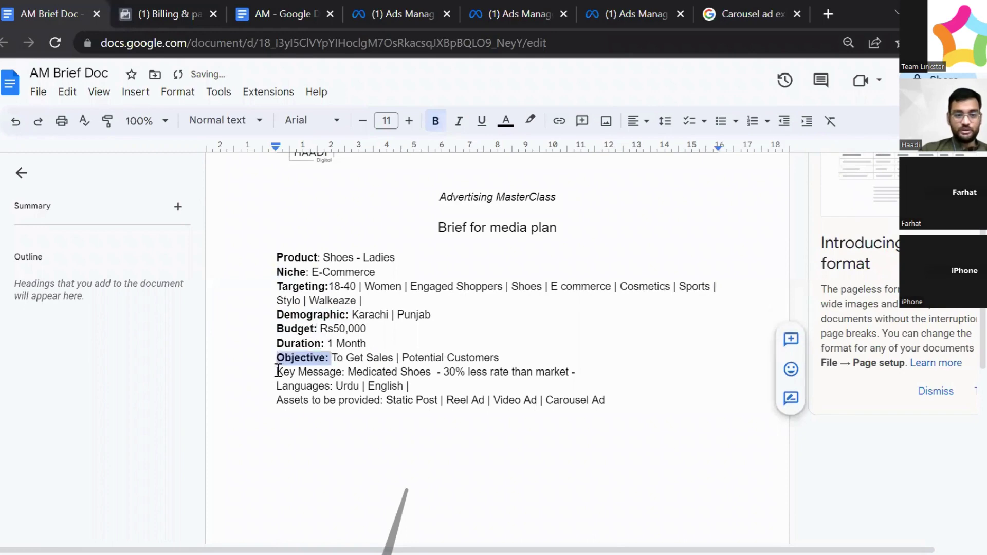
pyautogui.moveTo(349, 372); pyautogui.dragTo(277, 372)
pyautogui.hotkey('ctrl', 'b')
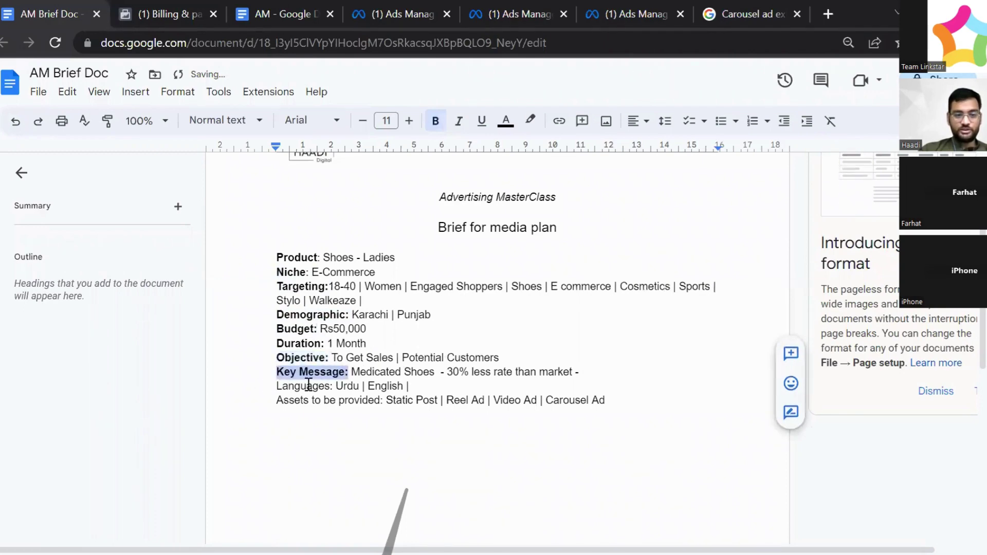
pyautogui.moveTo(333, 385); pyautogui.dragTo(383, 400)
pyautogui.hotkey('ctrl', 'b')
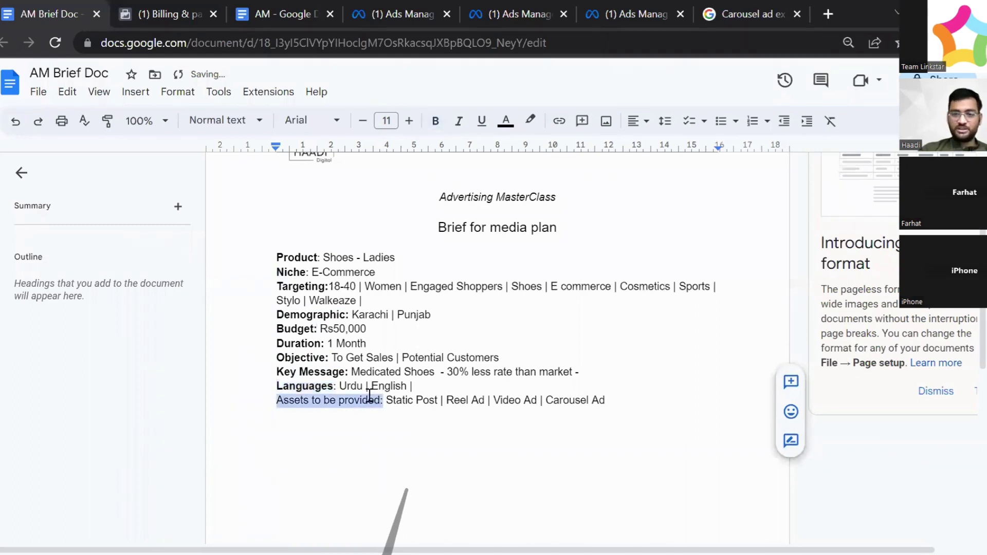
pyautogui.hotkey('ctrl', 'b')
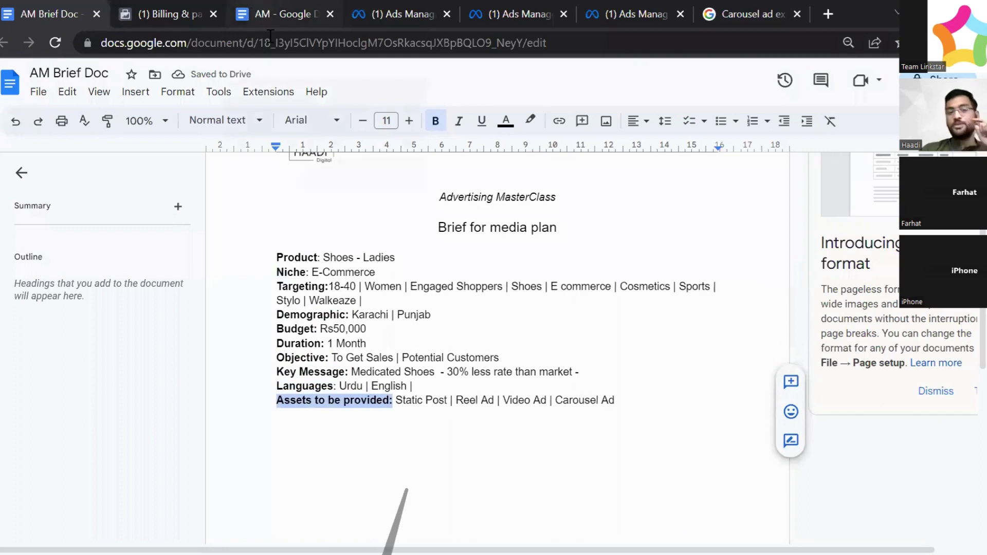
# Step: Go back to the assignment text in the AM document
pyautogui.click(275, 3)
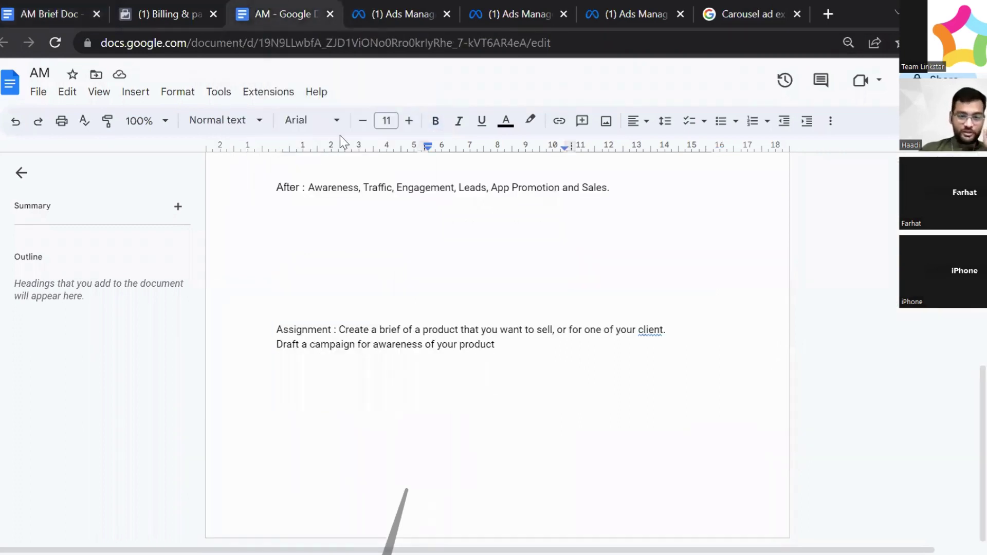